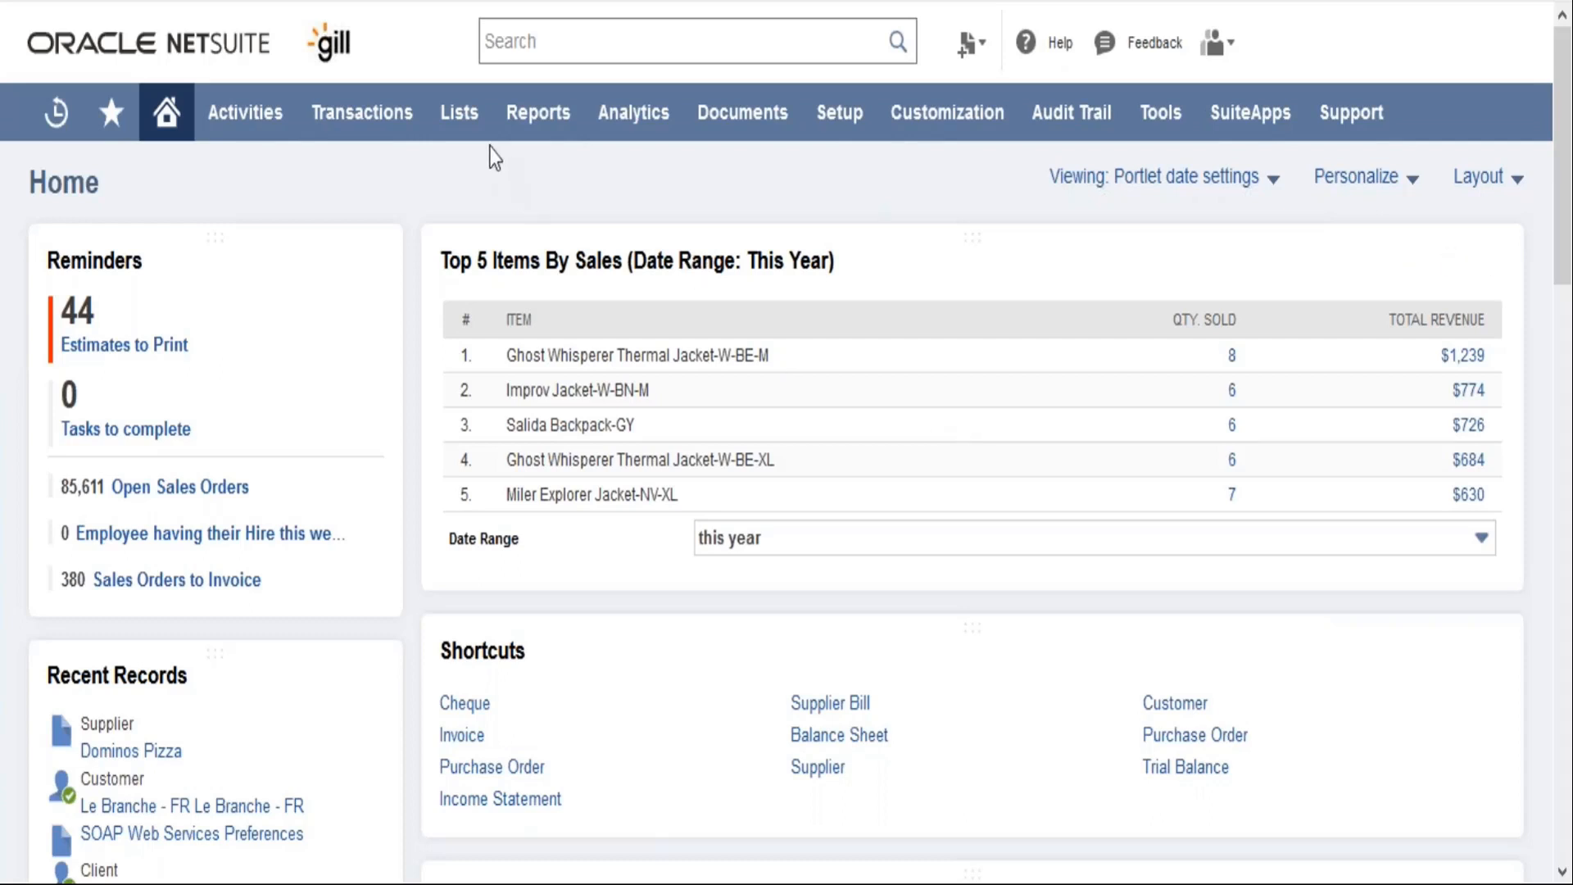
Open the employee list and edit the record whose job title is US Store Associate Los Angeles
mouse_move(459, 119)
mouse_move(548, 358)
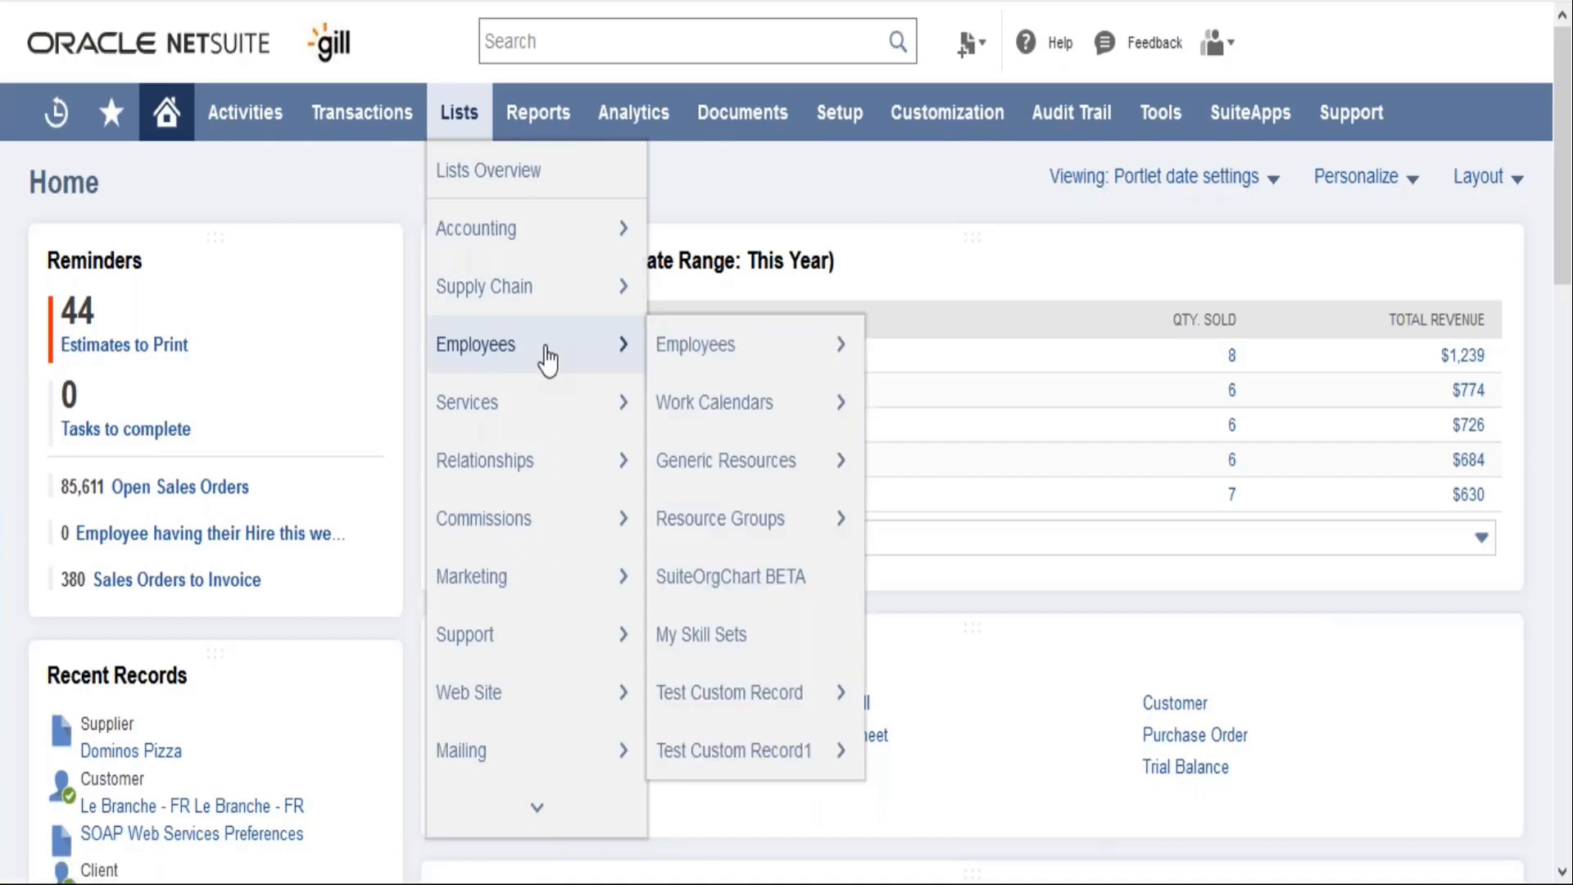
mouse_move(701, 347)
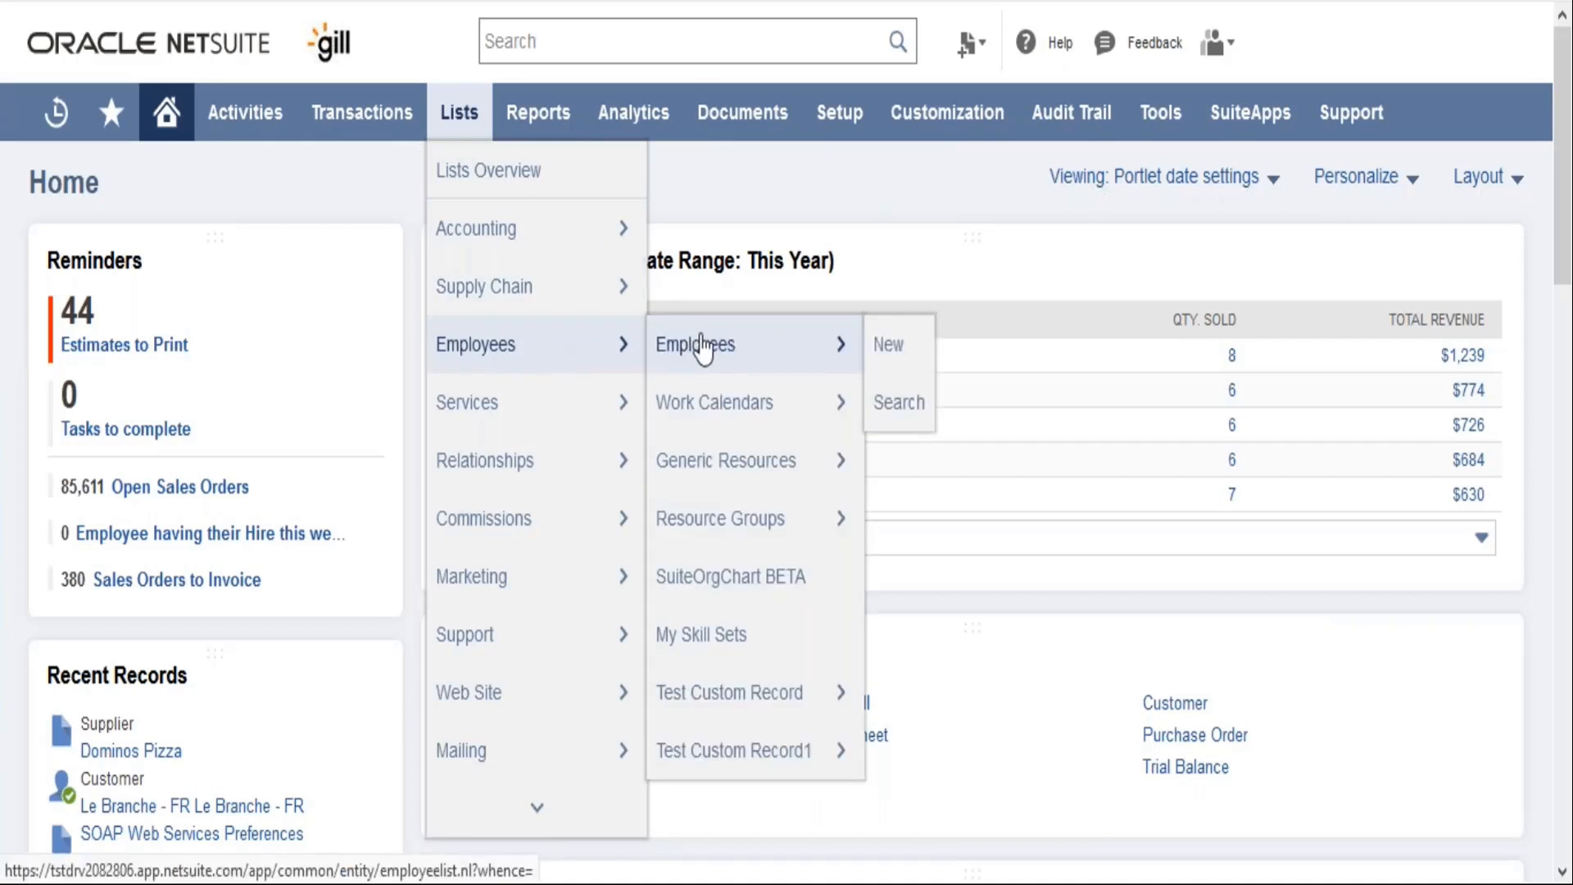
left_click(701, 346)
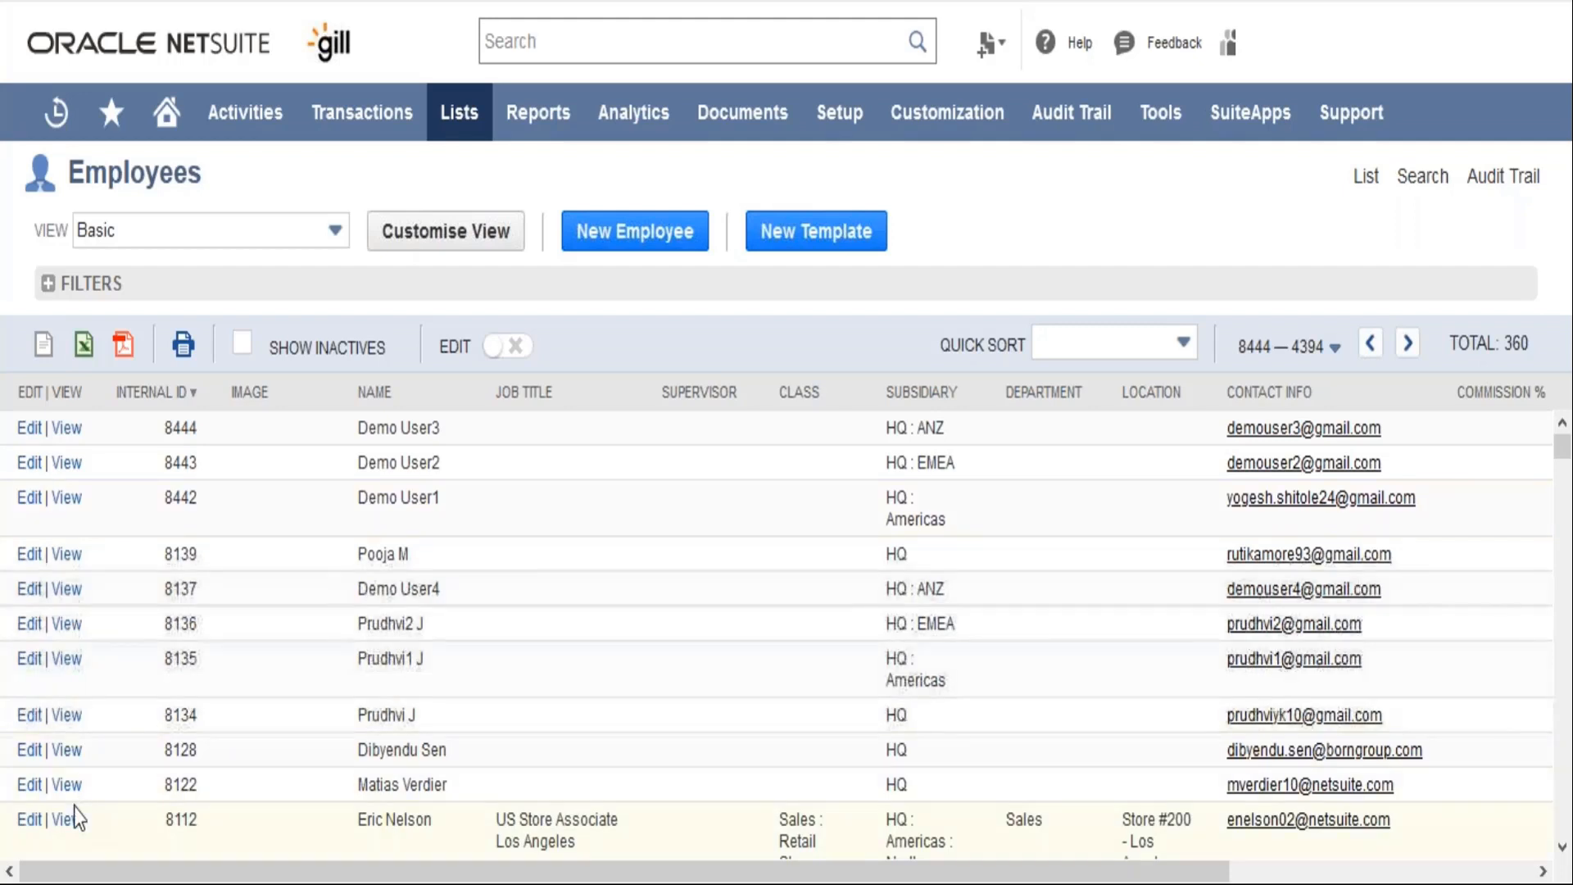
left_click(32, 826)
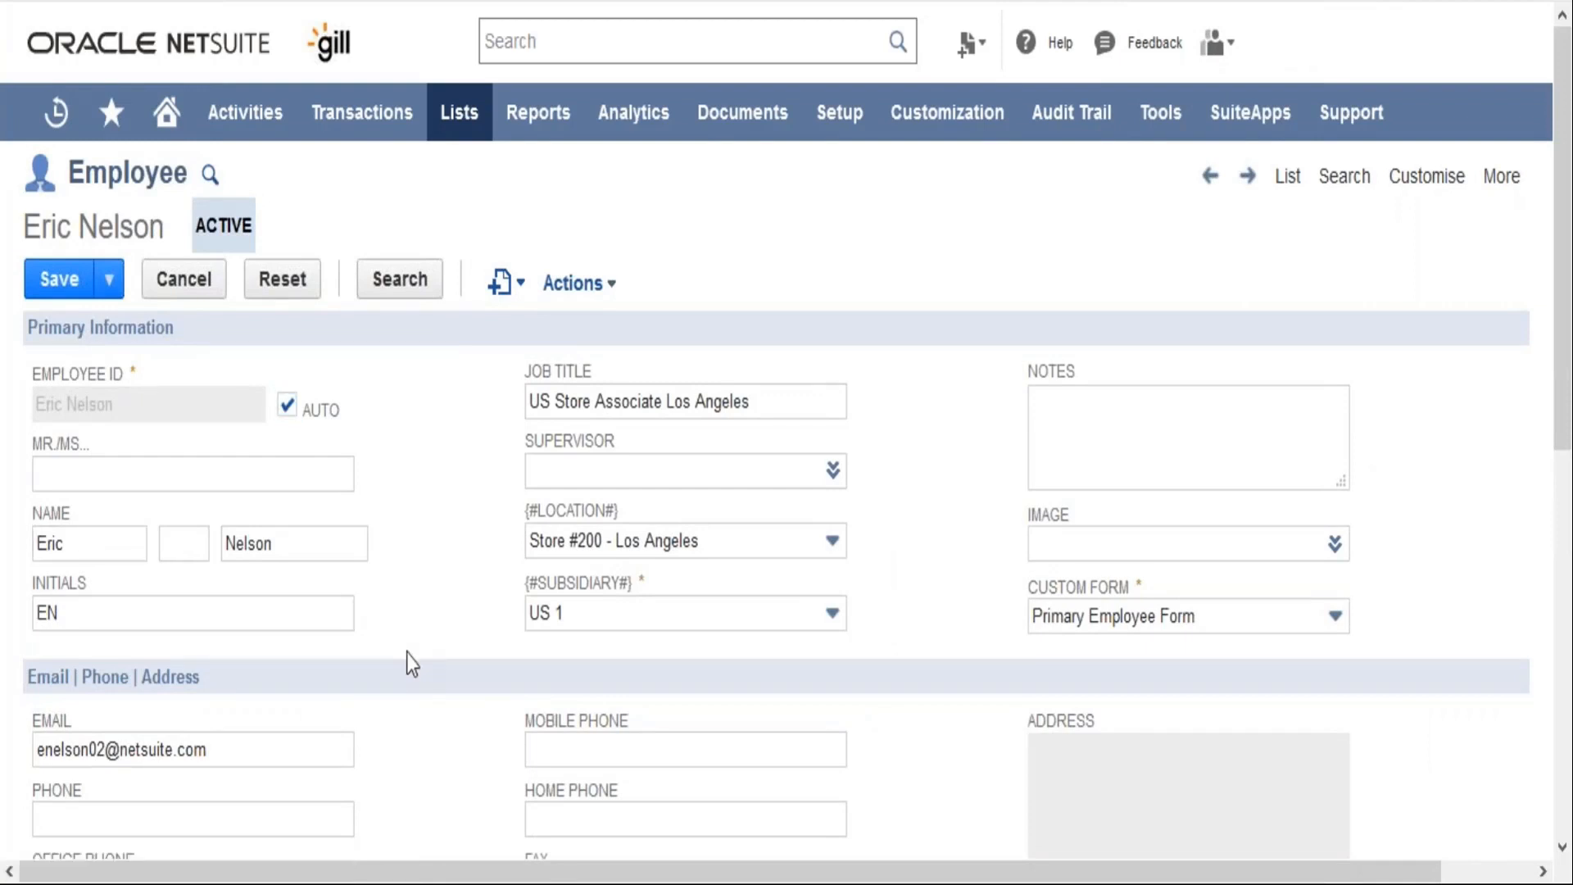
Switch the employee record's custom form to Standard Employee Form
scroll(407, 653, "down", 1)
scroll(409, 659, "down", 5)
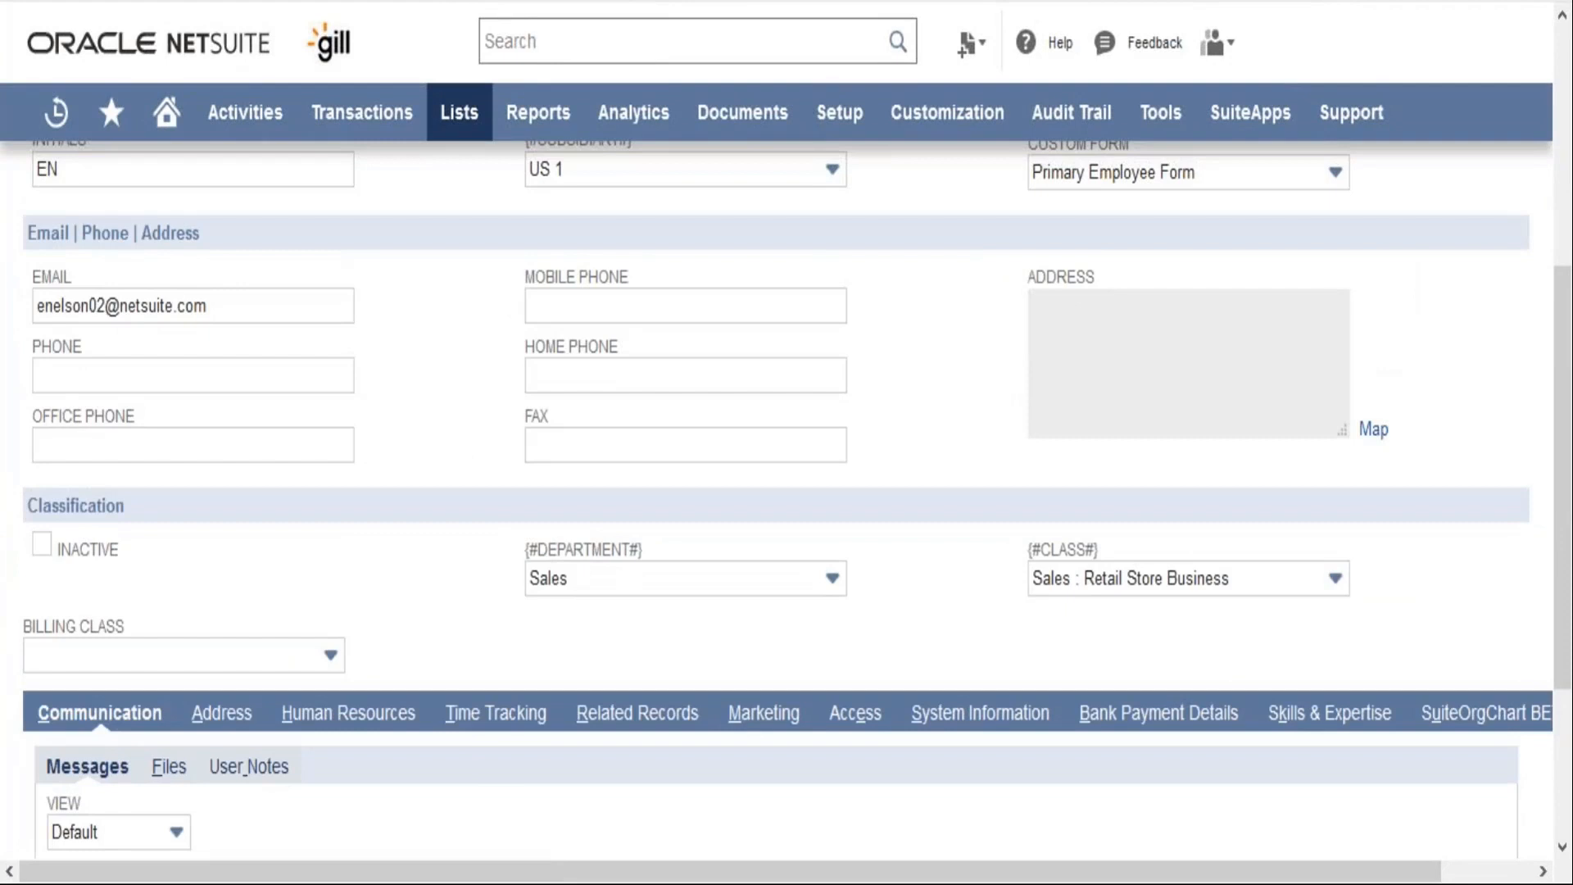
scroll(796, 499, "up", 5)
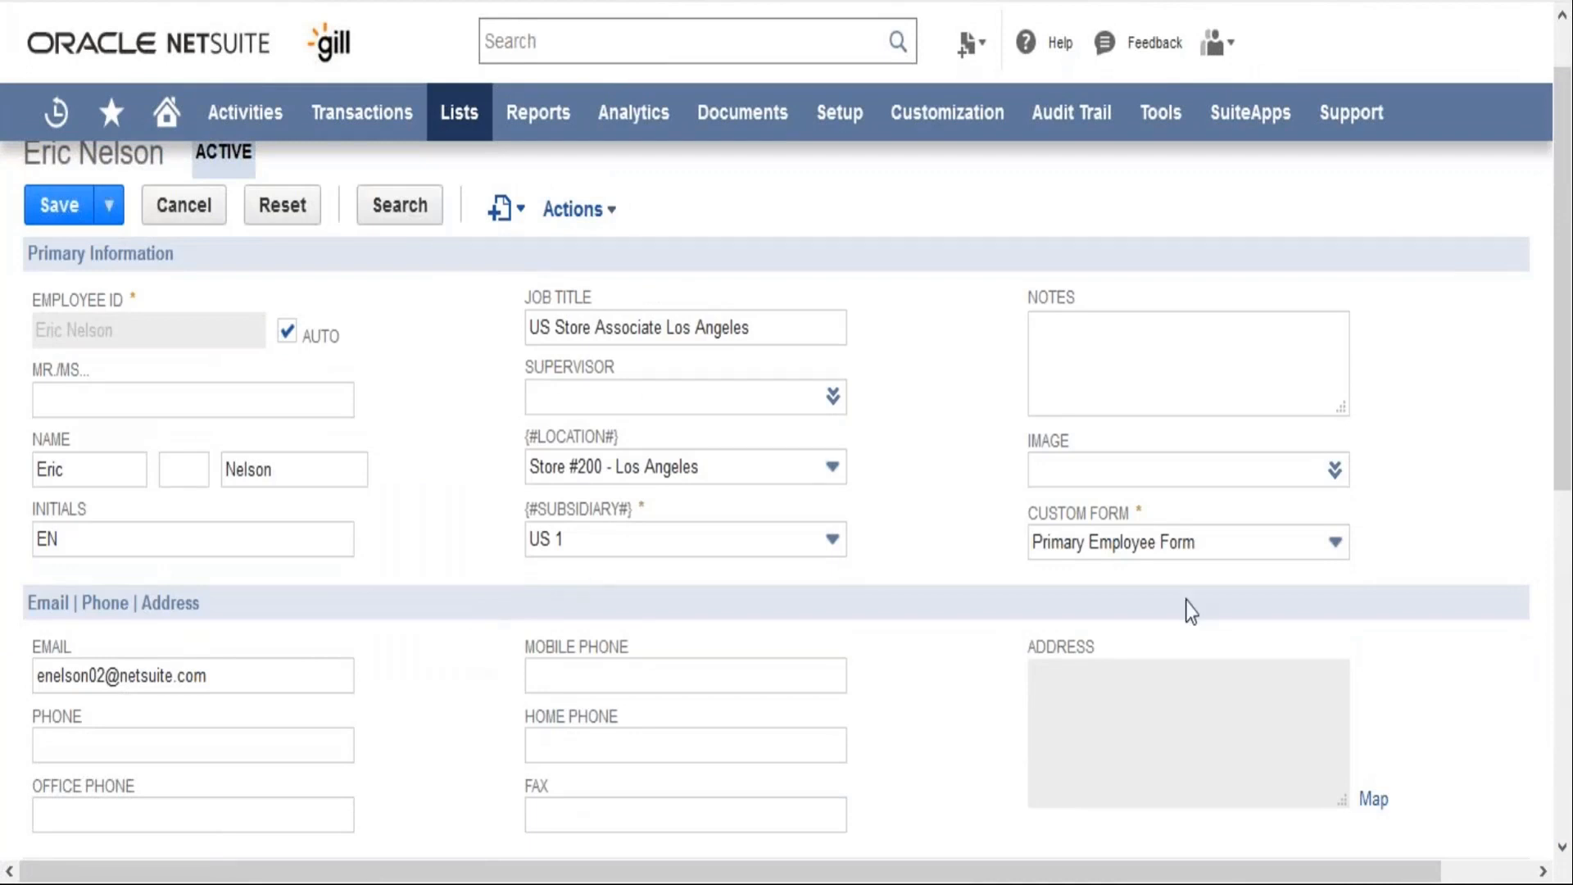
left_click(1271, 539)
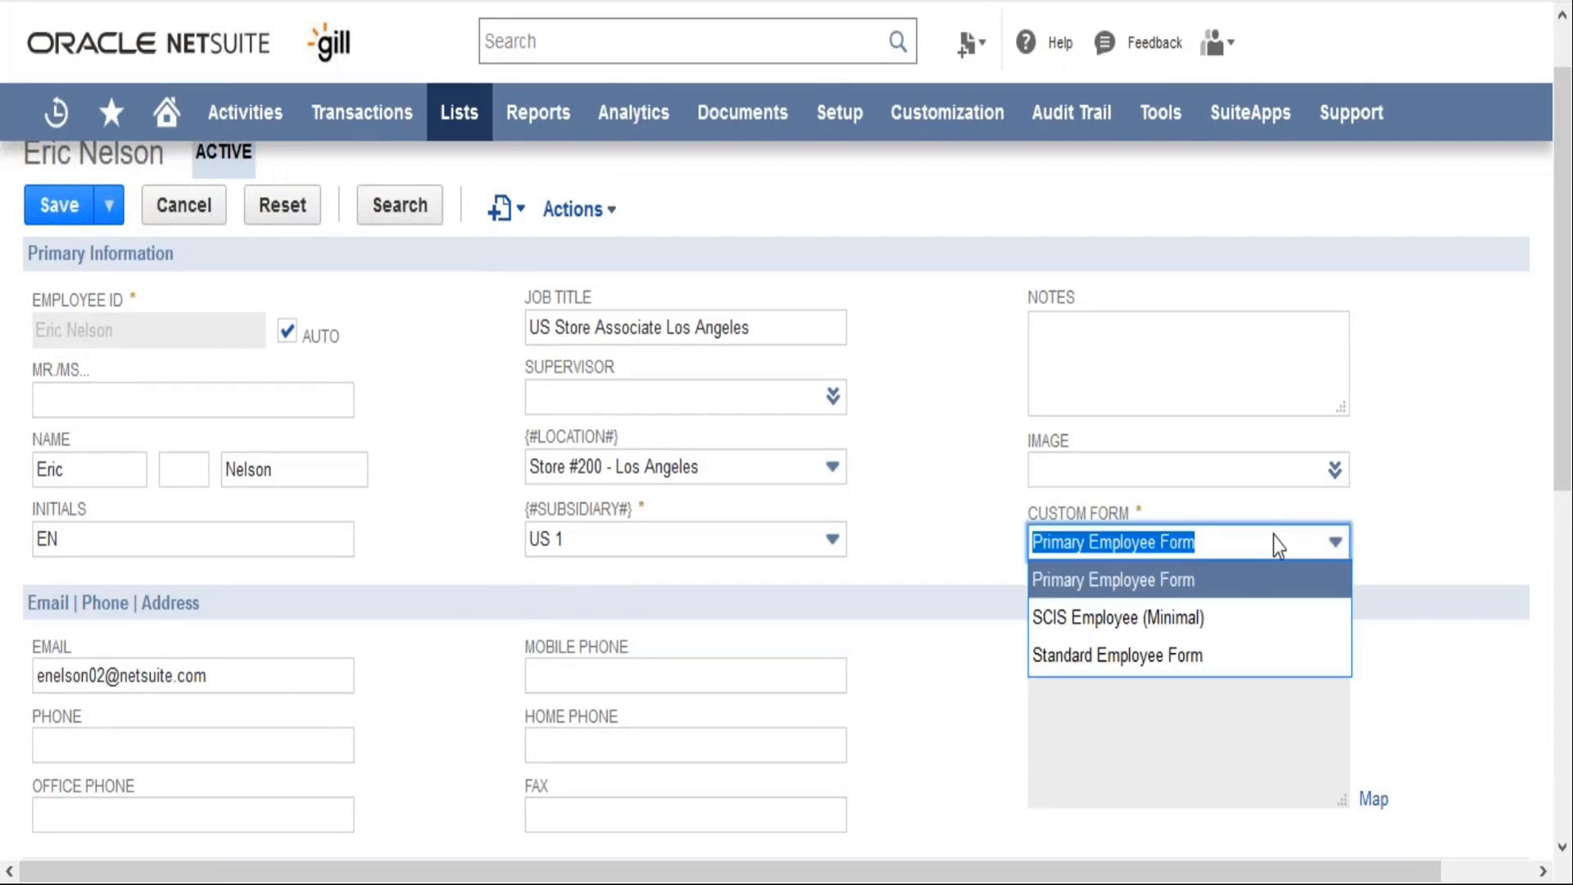
left_click(1243, 665)
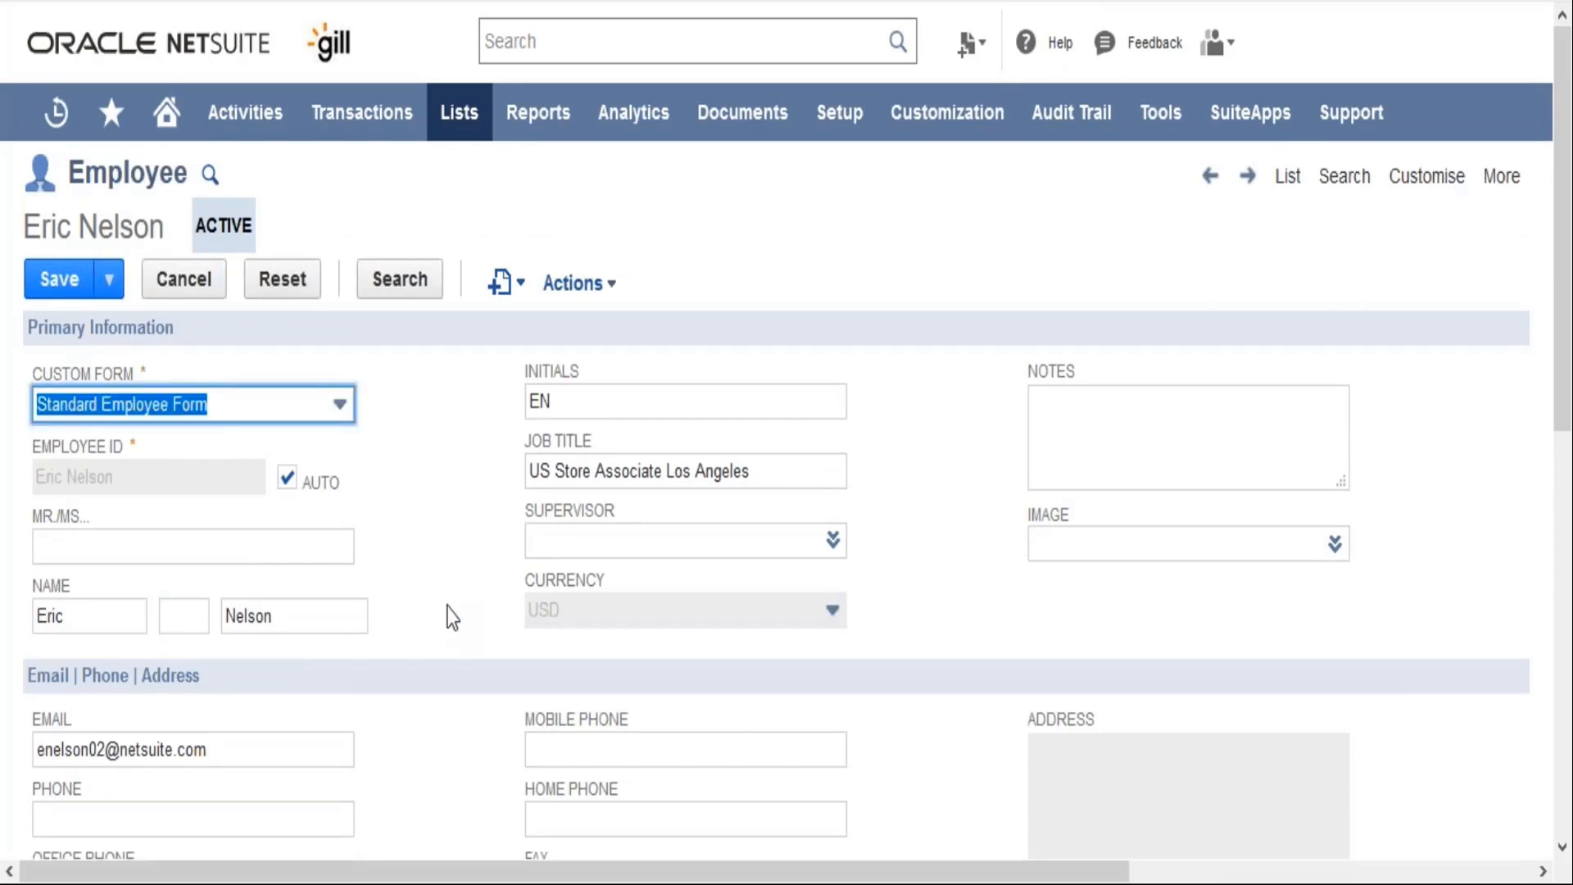
left_click(447, 606)
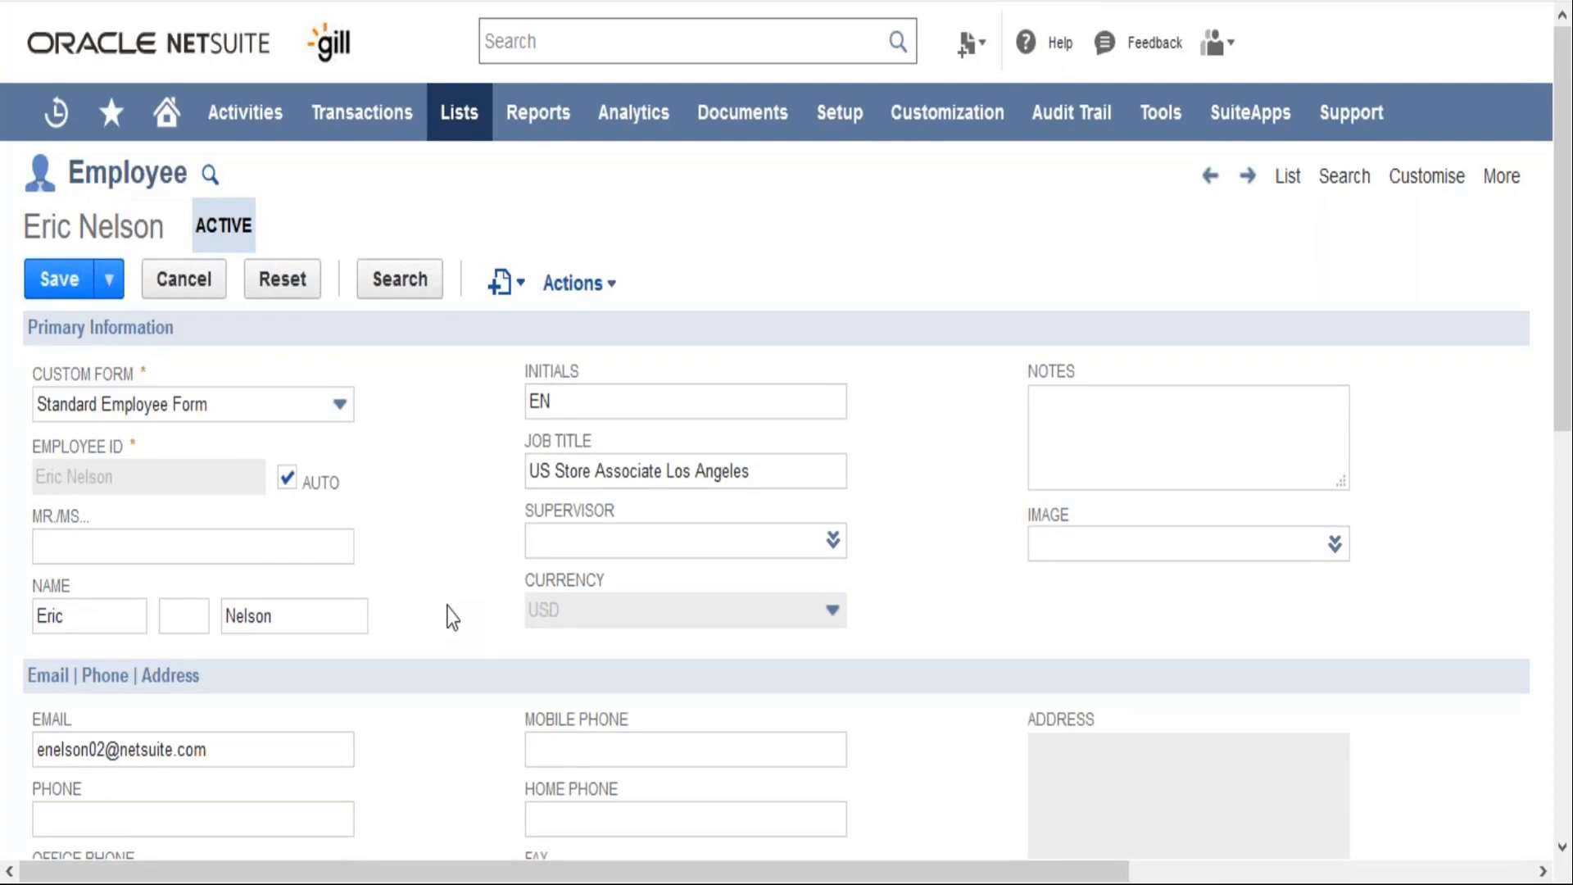
Examine the employee record's primary information, email, phone and address fields, classification fields and the communication section
scroll(447, 617, "down", 2)
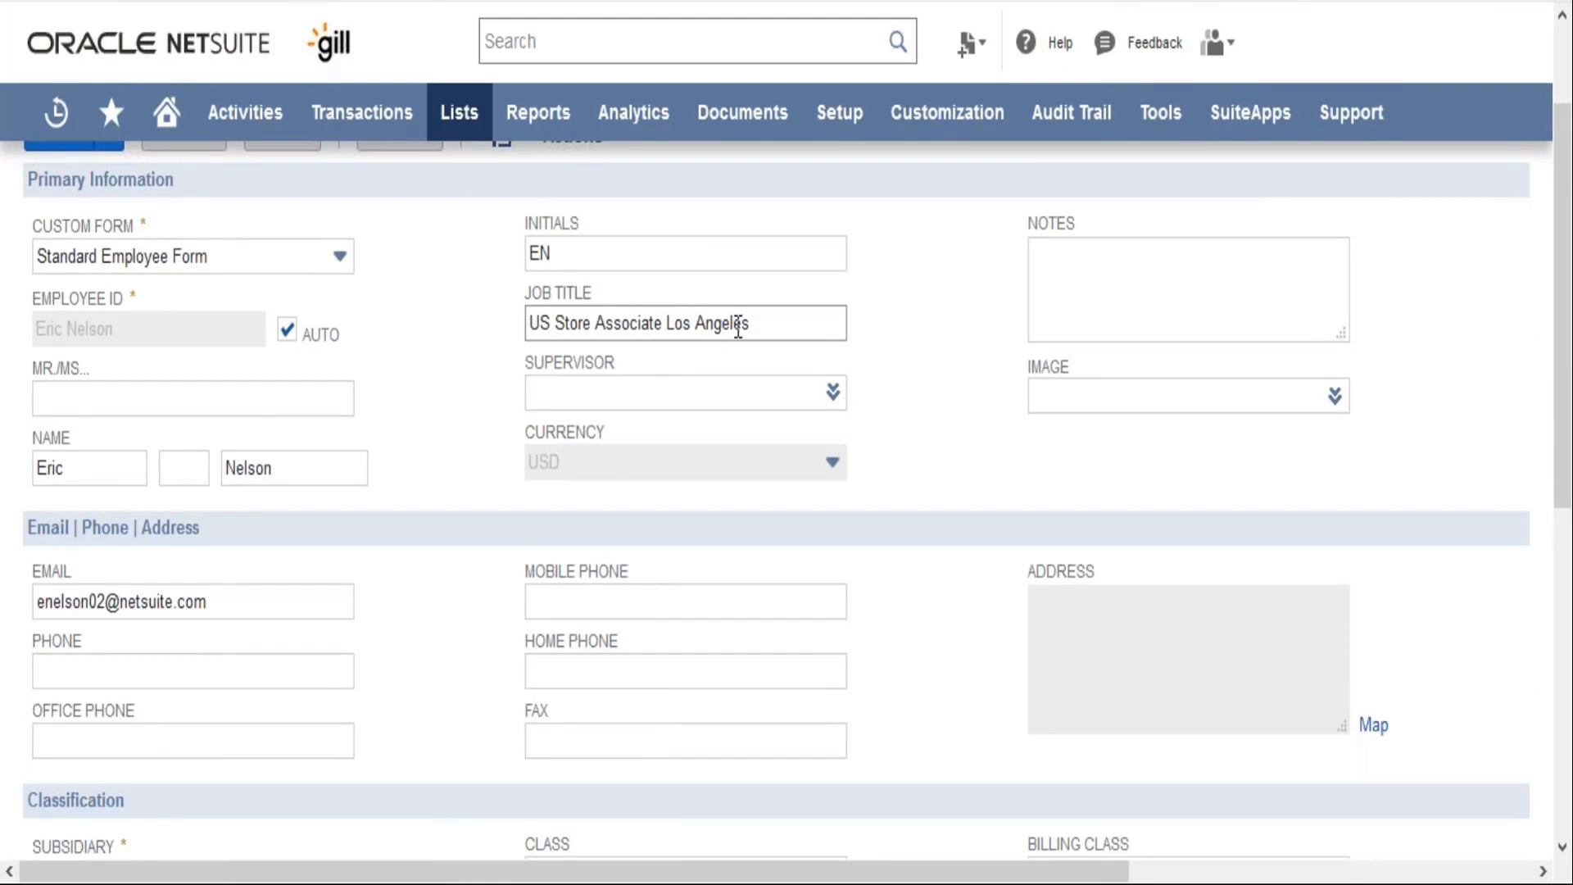
left_click(729, 401)
left_click(468, 532)
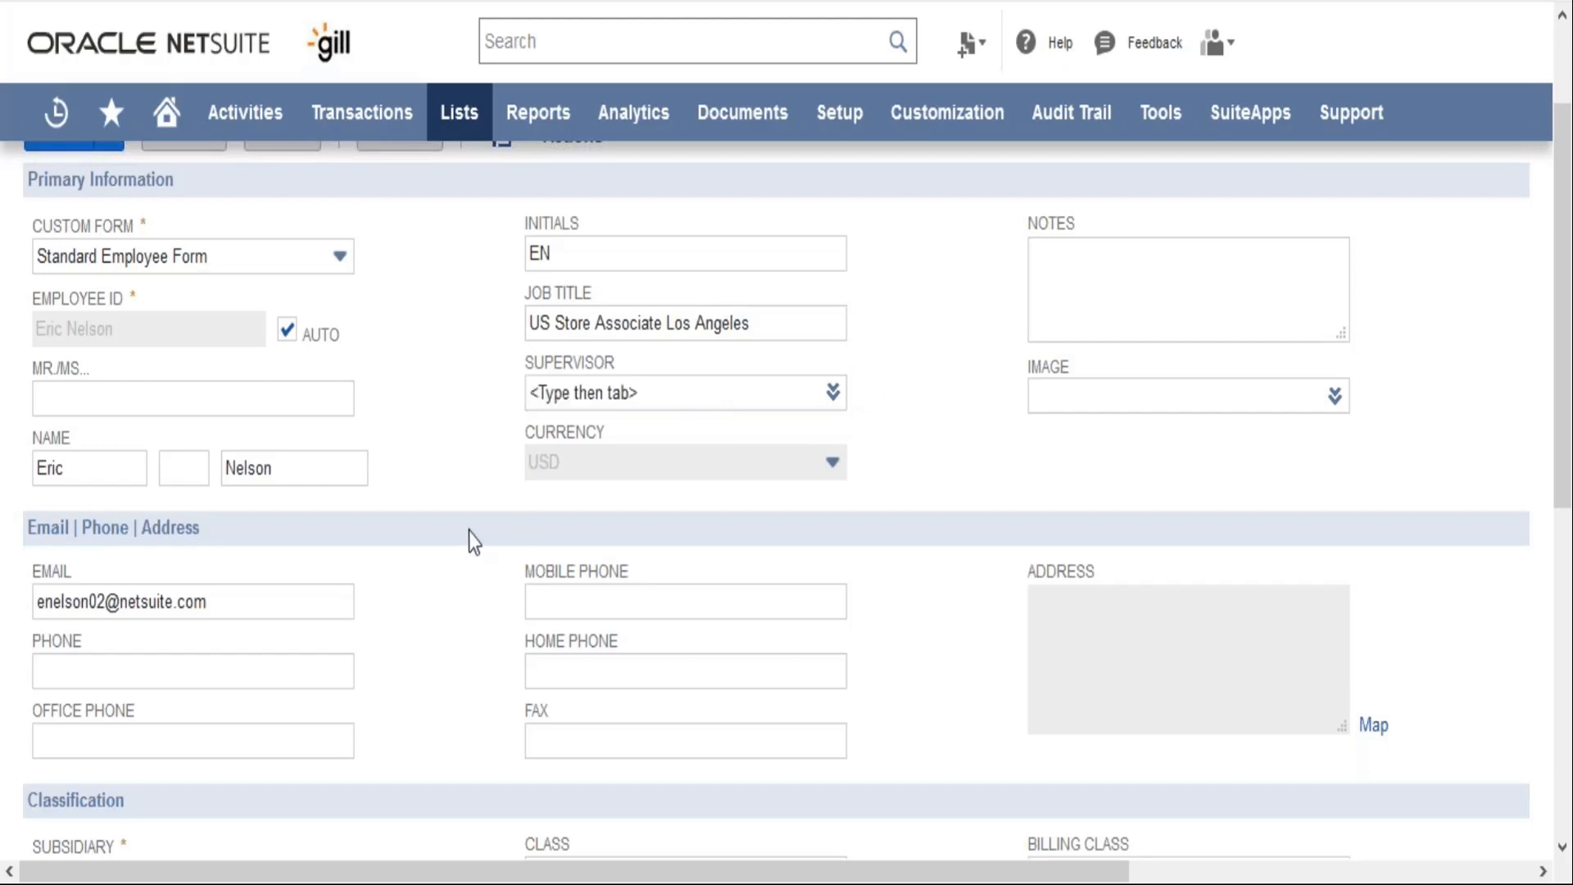
scroll(469, 533, "down", 2)
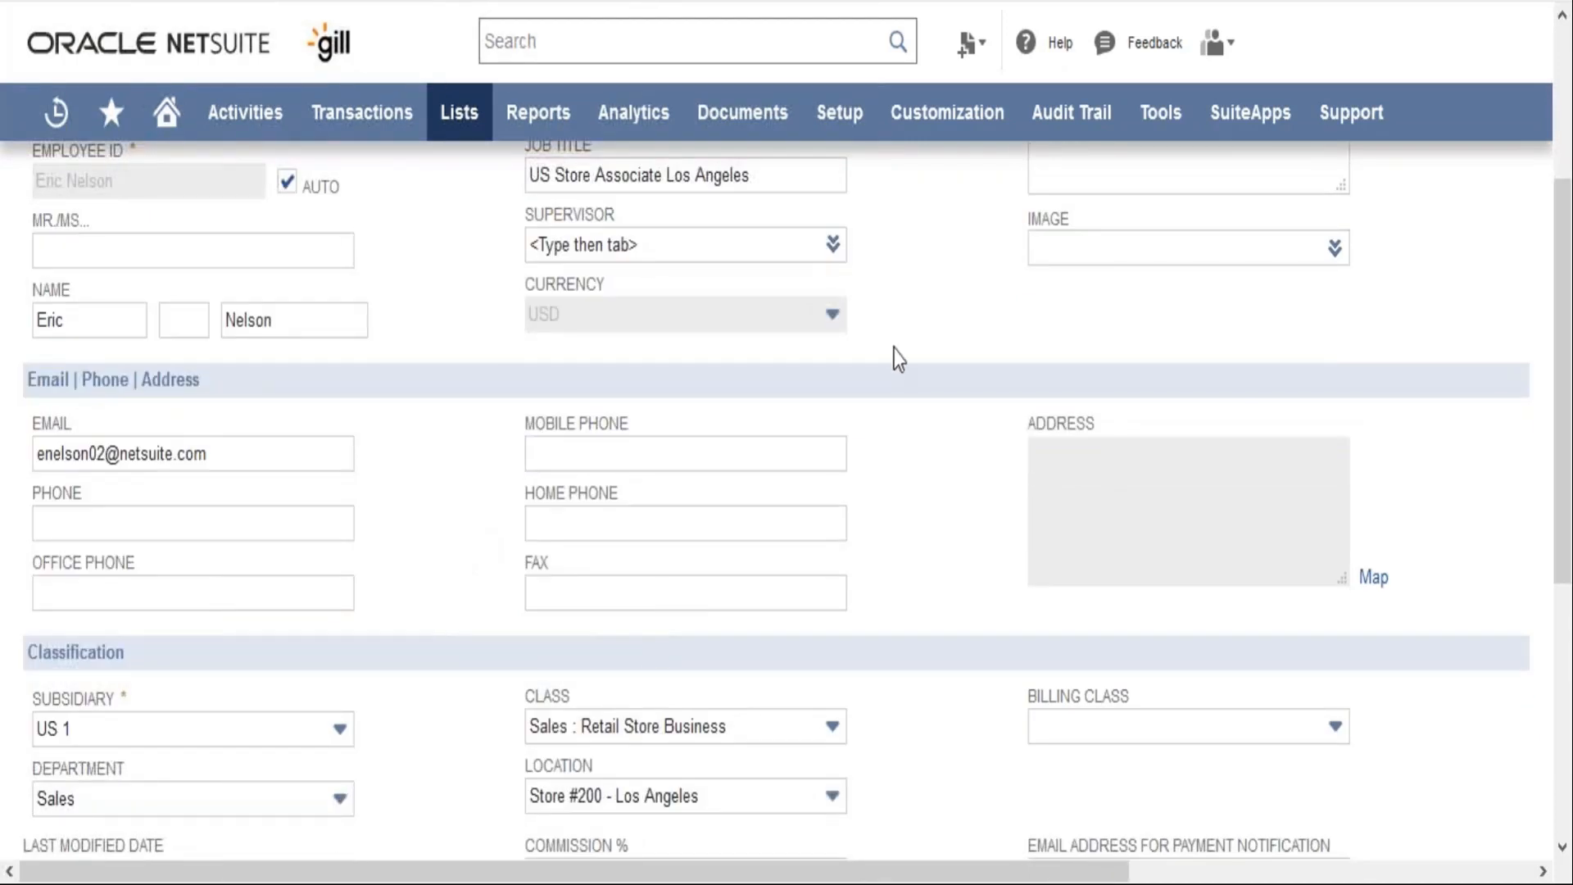
scroll(896, 359, "up", 3)
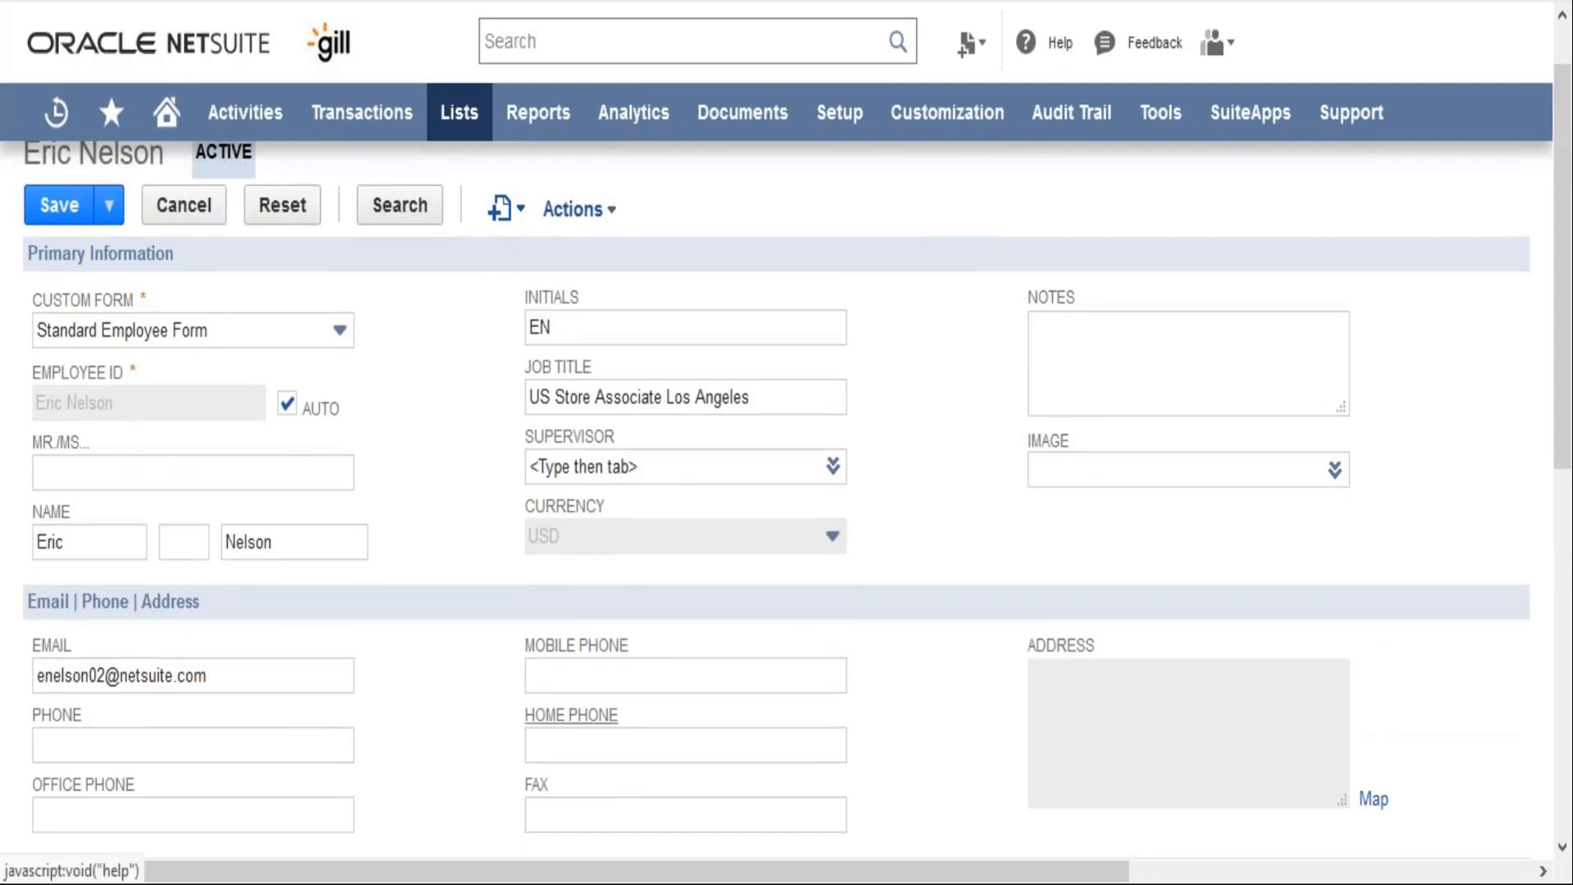
scroll(464, 744, "down", 3)
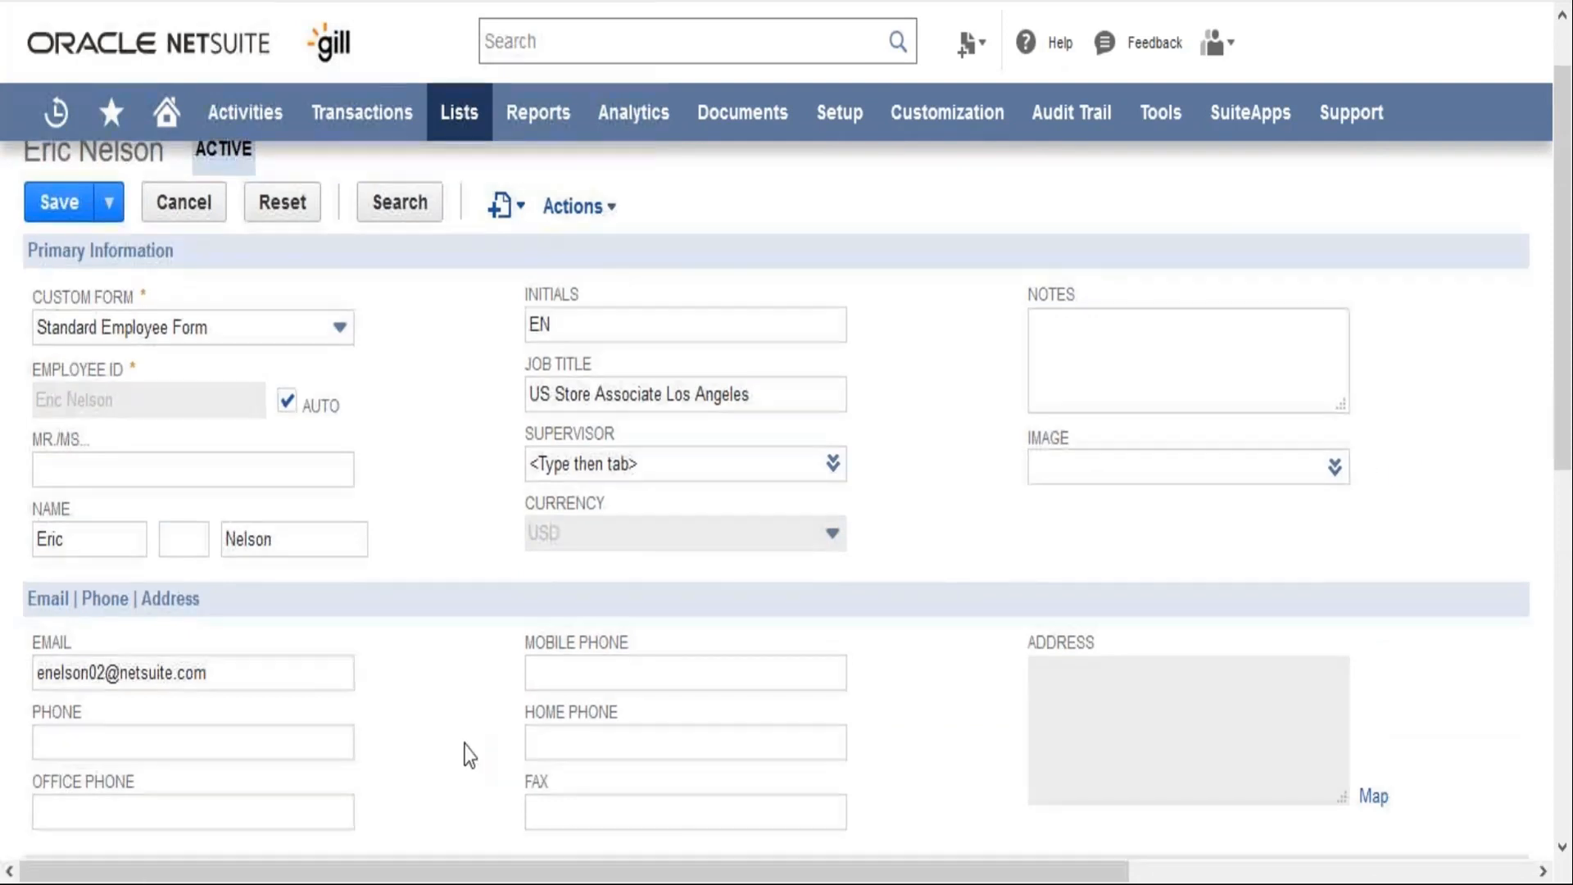
left_click(260, 455)
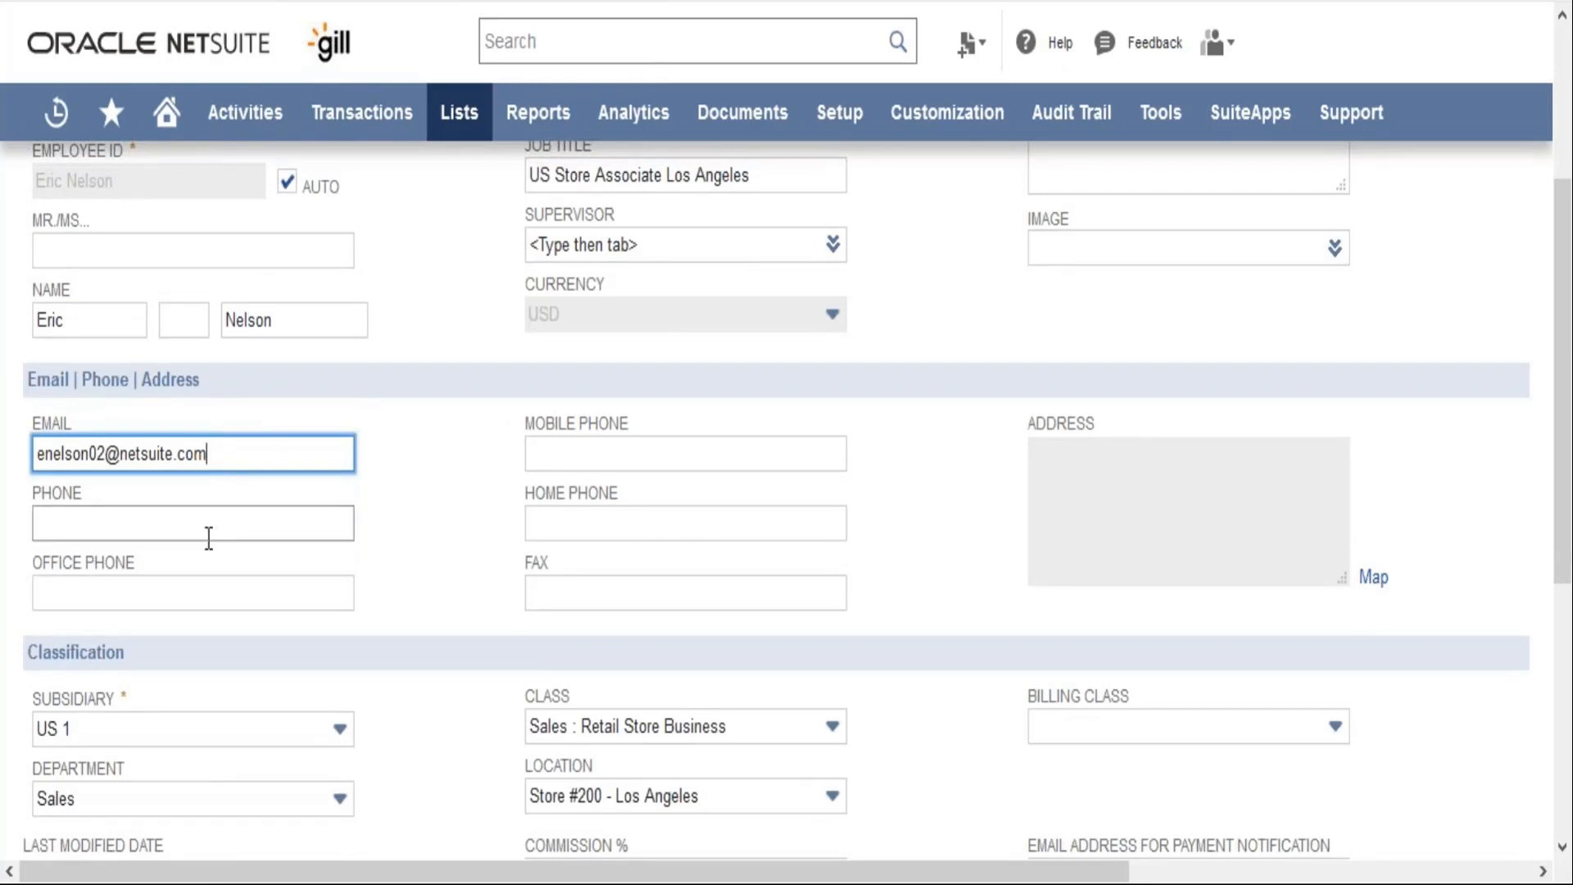
left_click(416, 601)
scroll(418, 601, "down", 3)
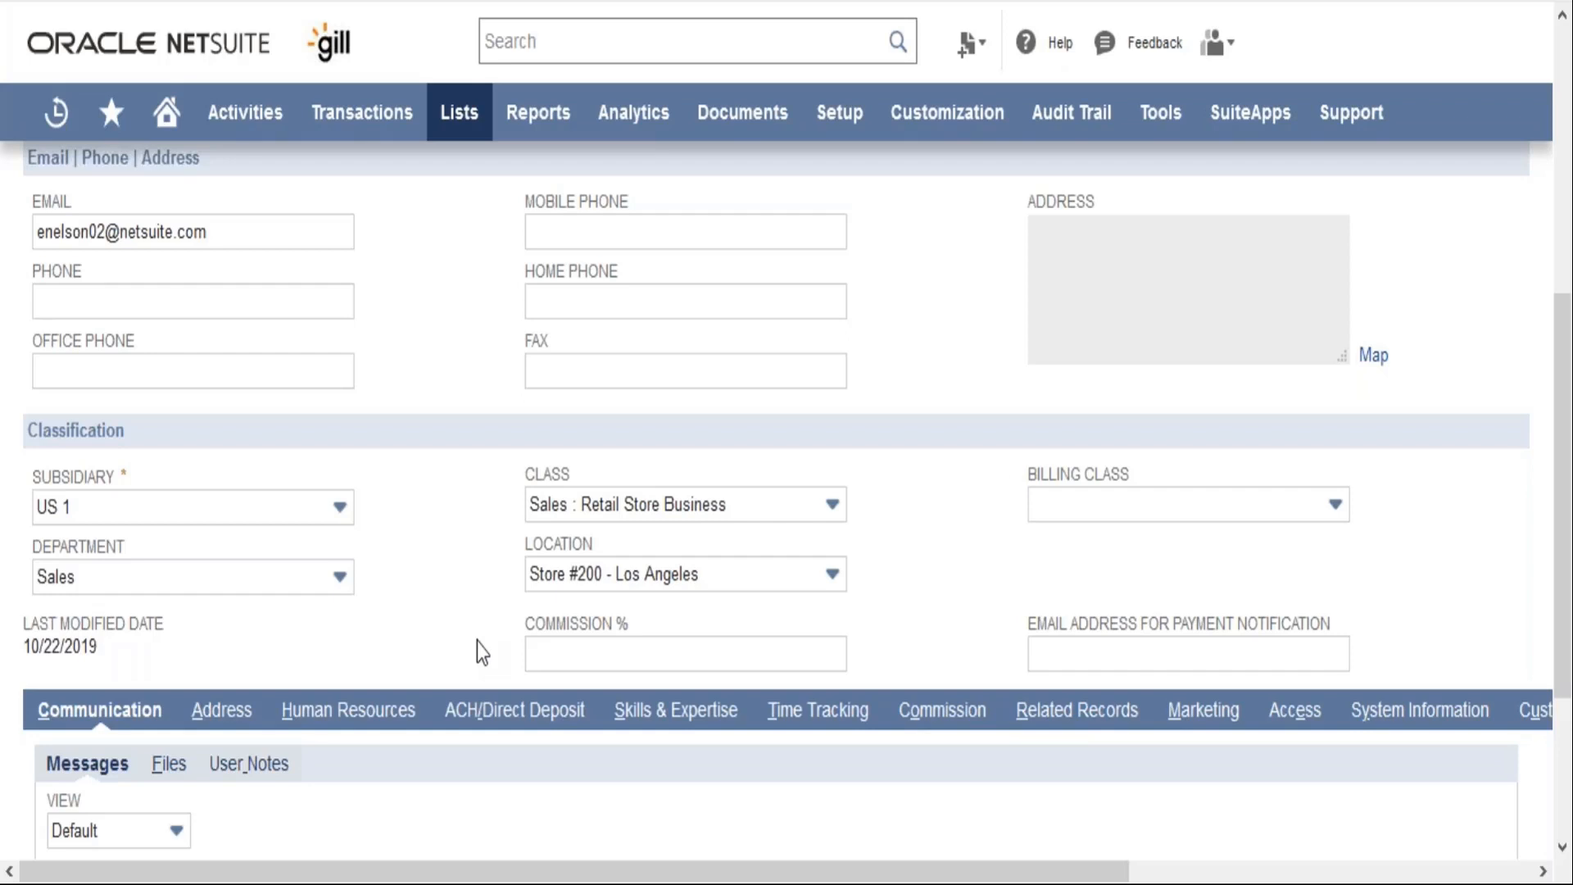
scroll(477, 643, "down", 3)
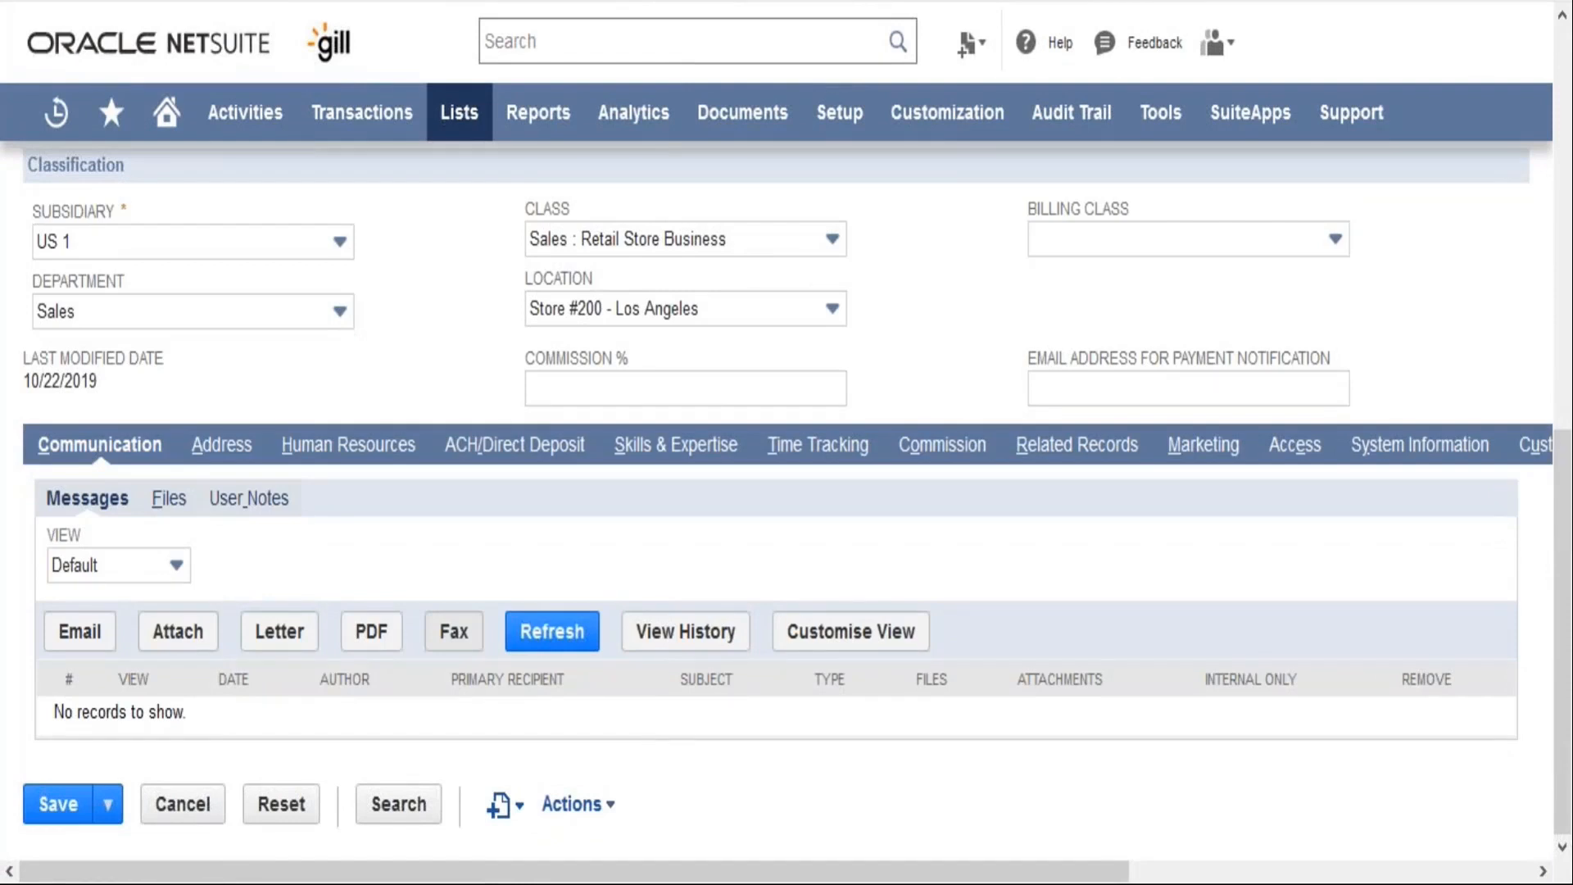
scroll(171, 489, "up", 2)
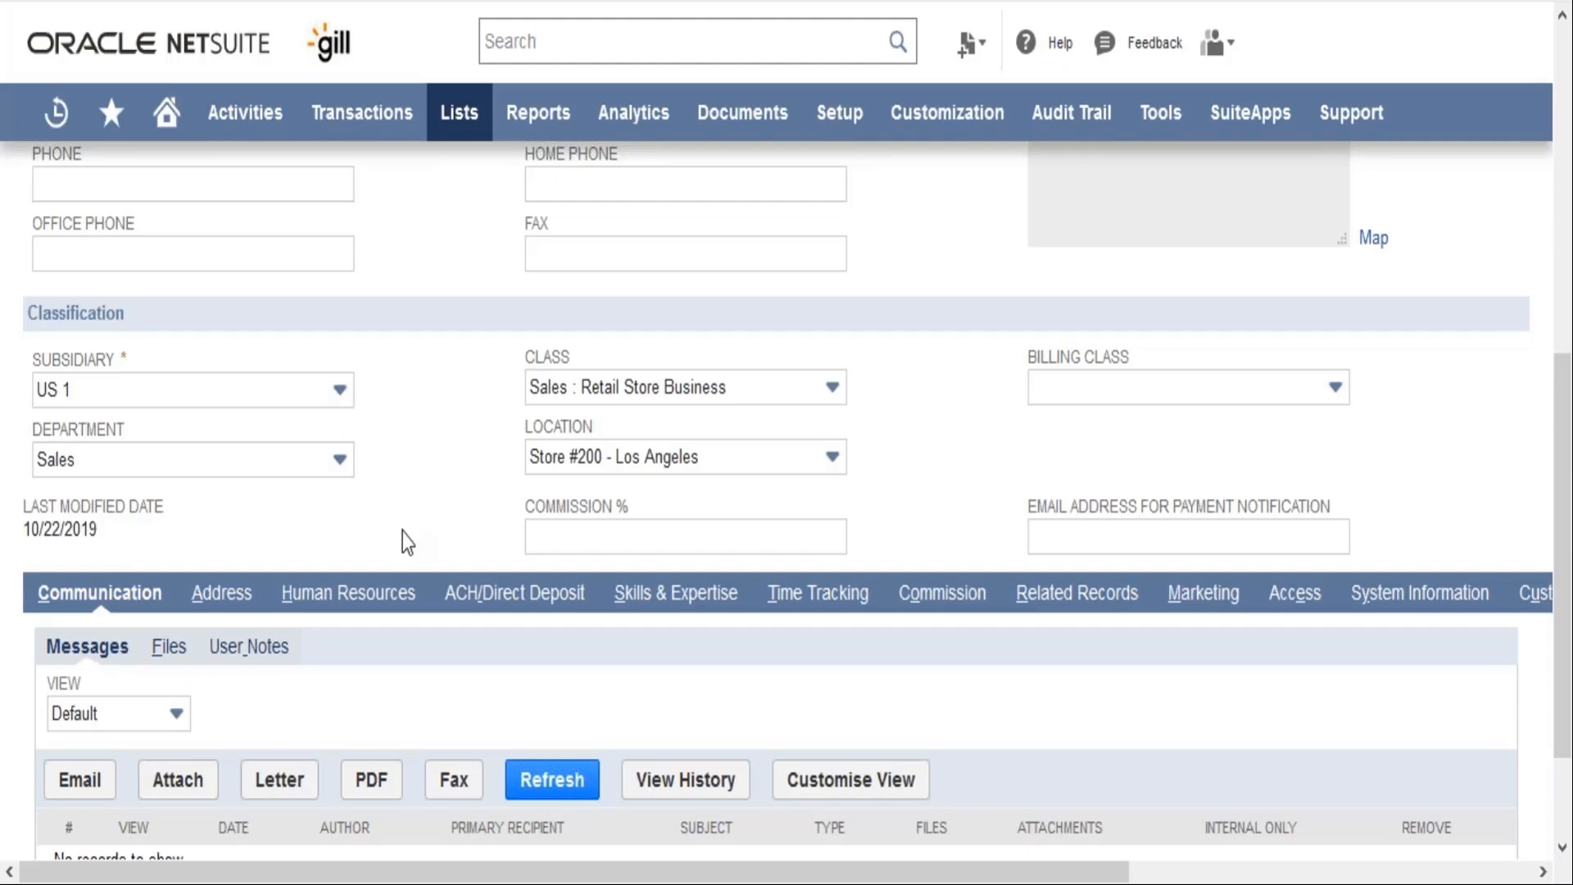
scroll(401, 533, "down", 2)
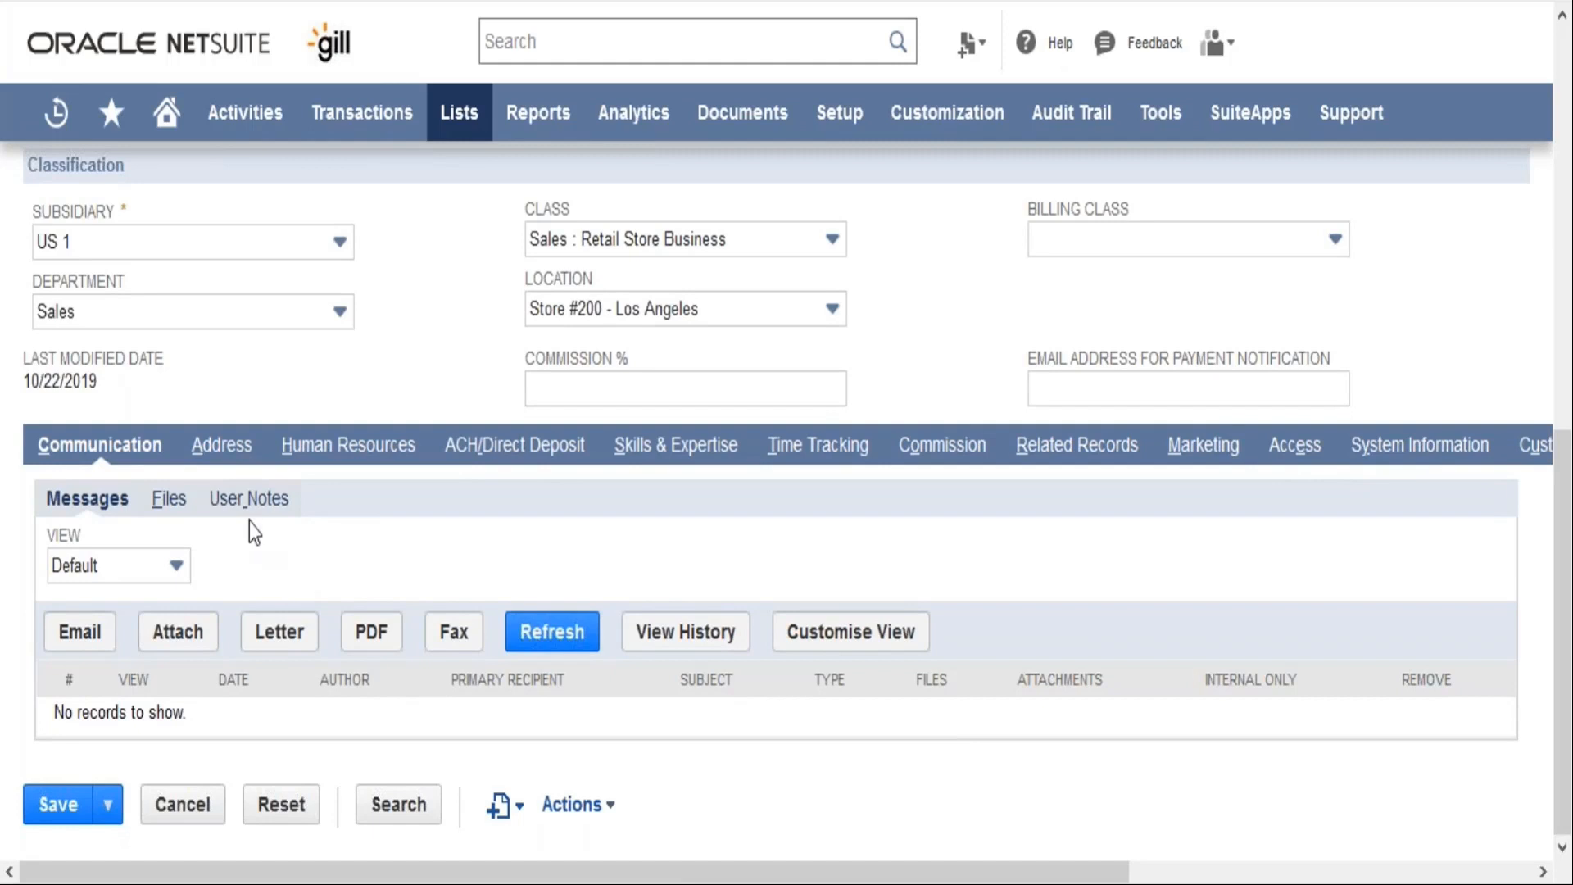
View the employee's address details, and examine the human resources details including the available job types
left_click(225, 446)
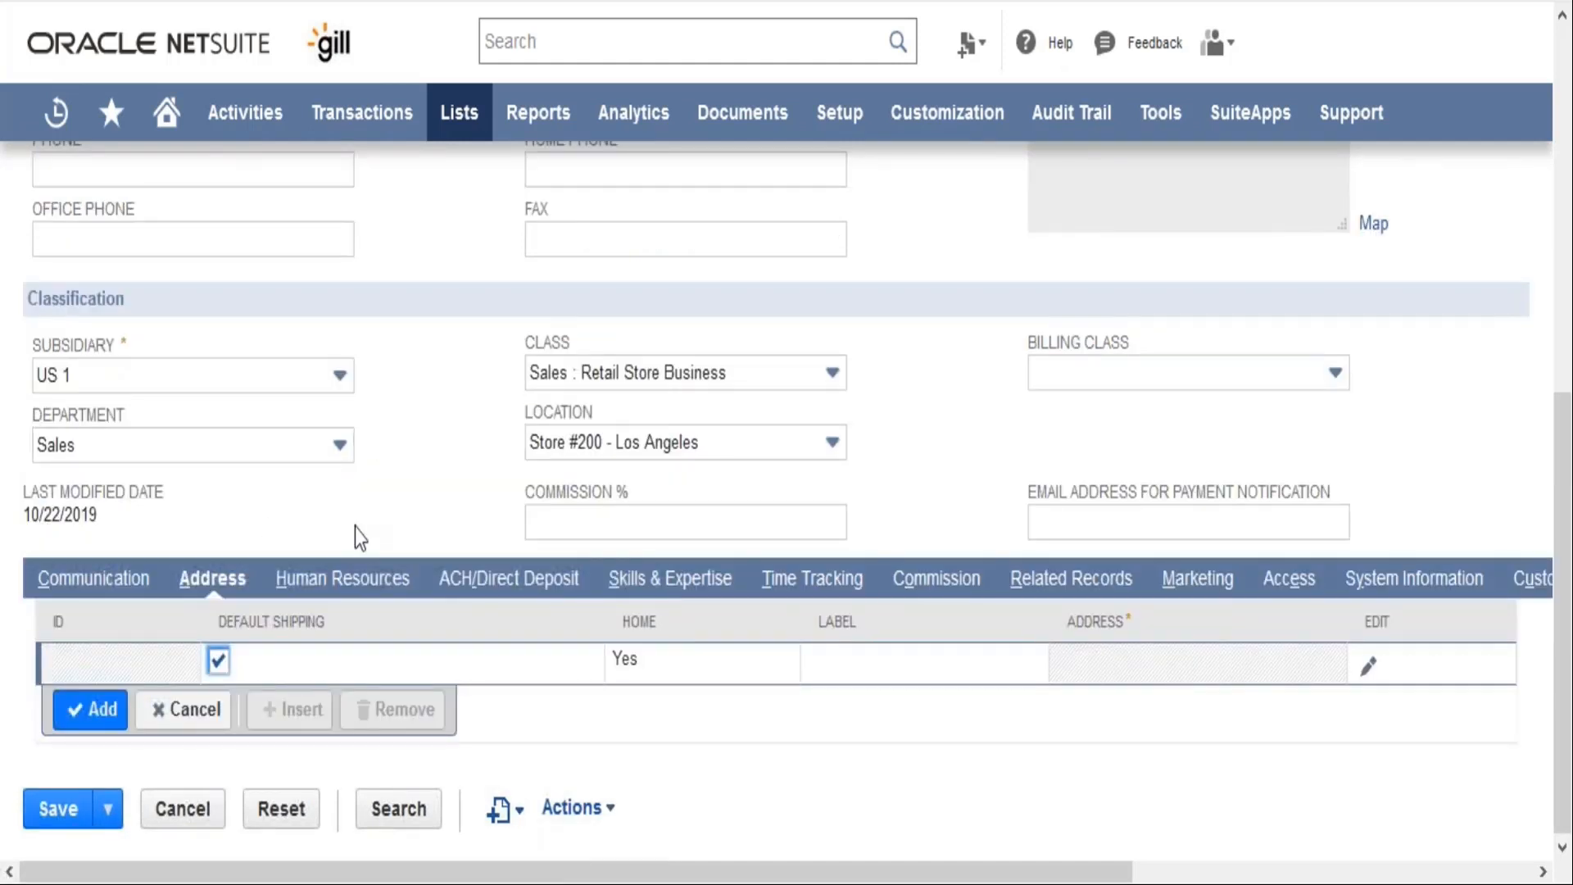
left_click(351, 588)
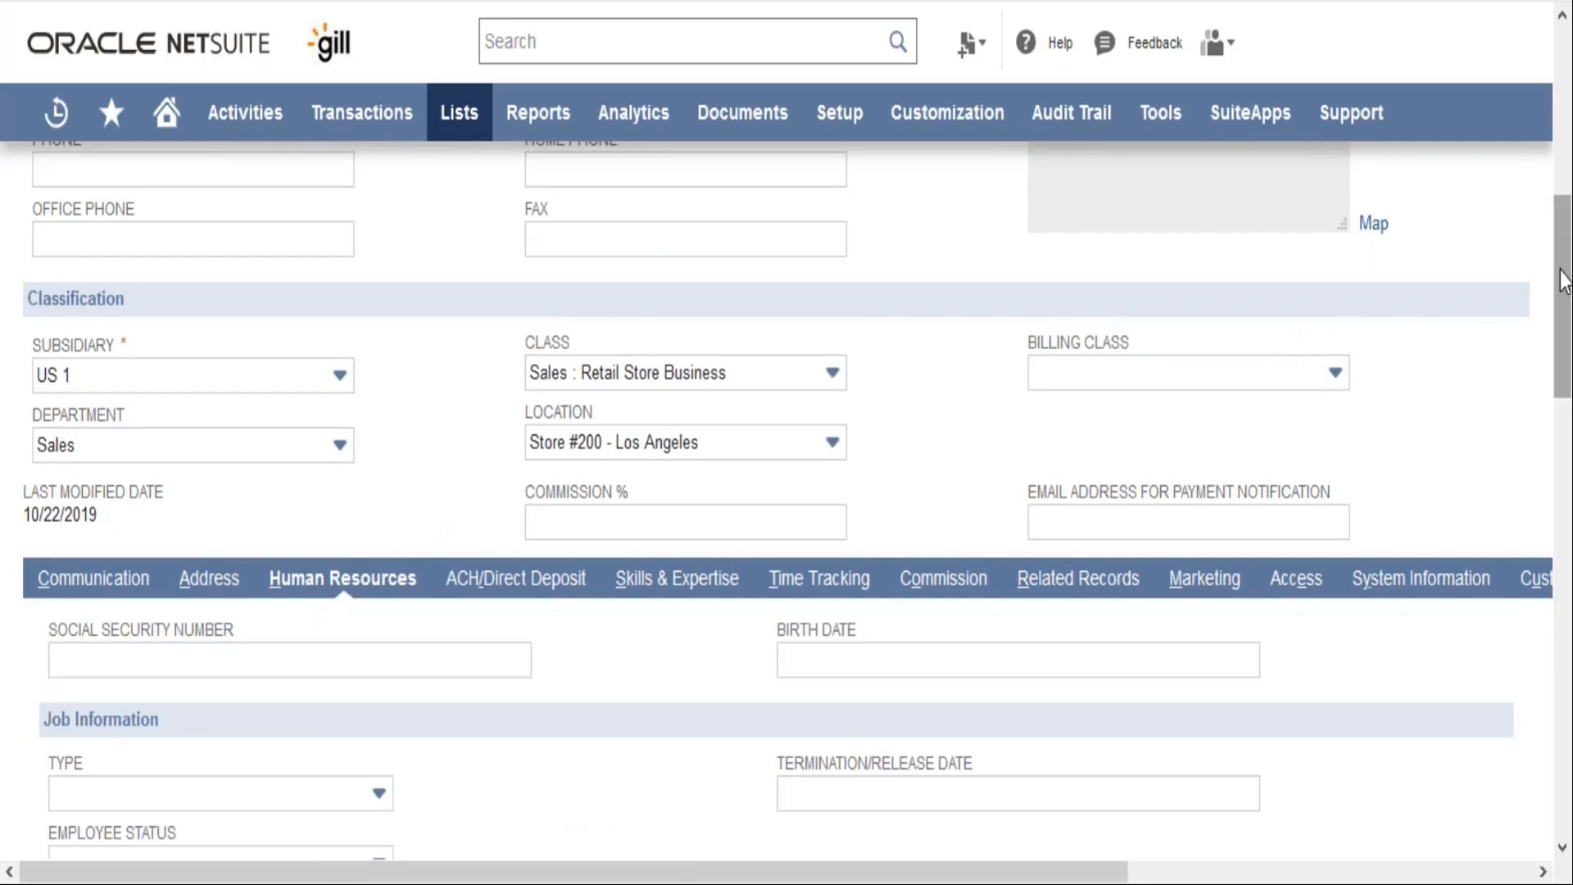
left_click_drag(1565, 282, 1565, 425)
left_click(419, 417)
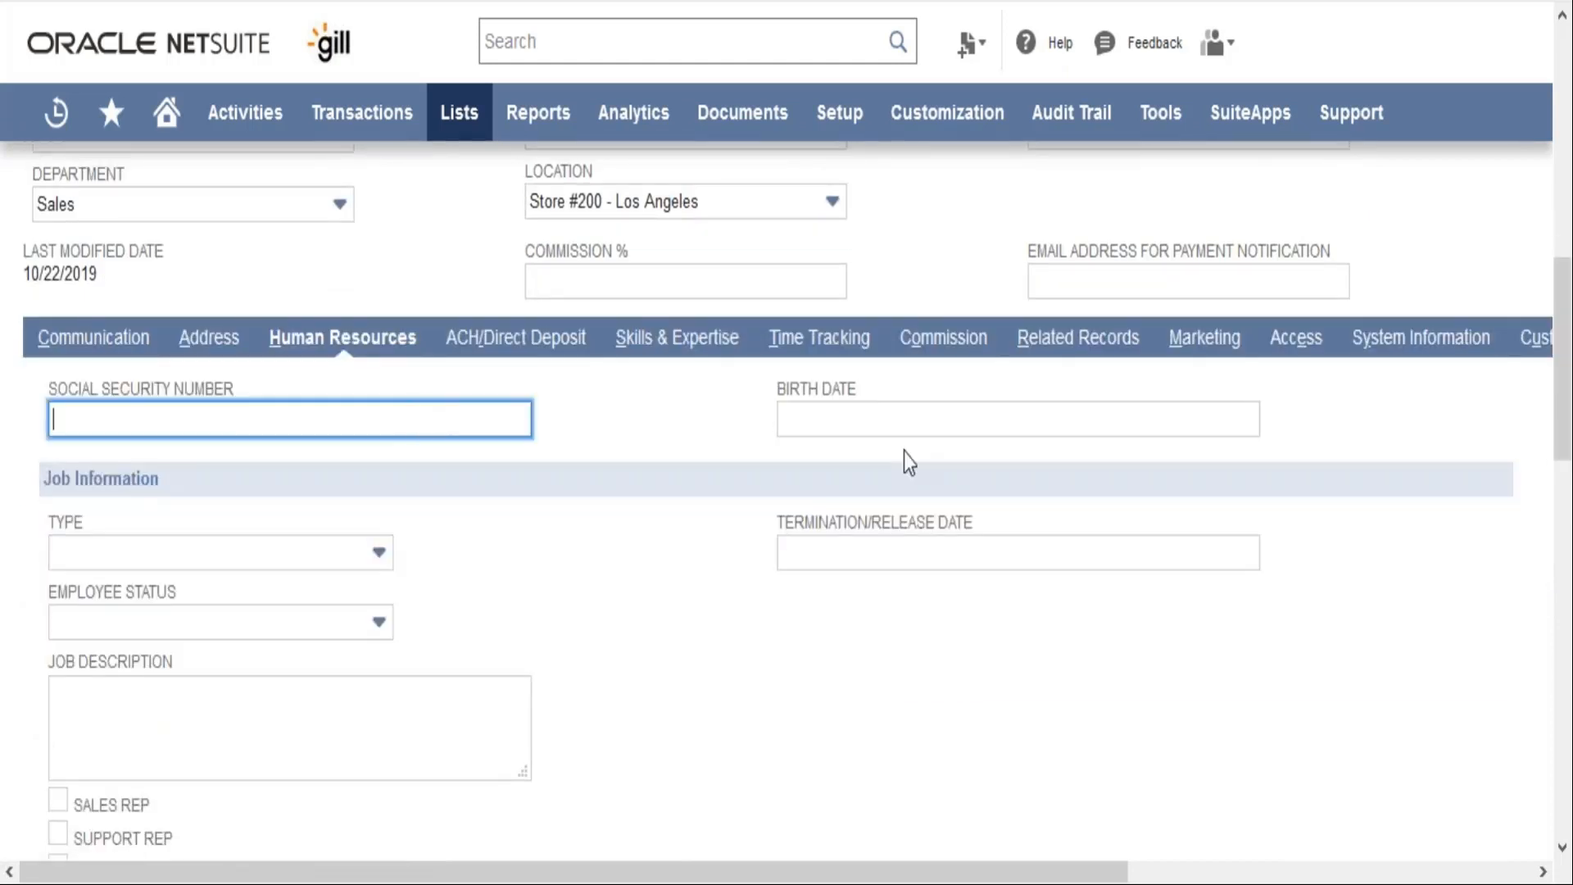
left_click(288, 555)
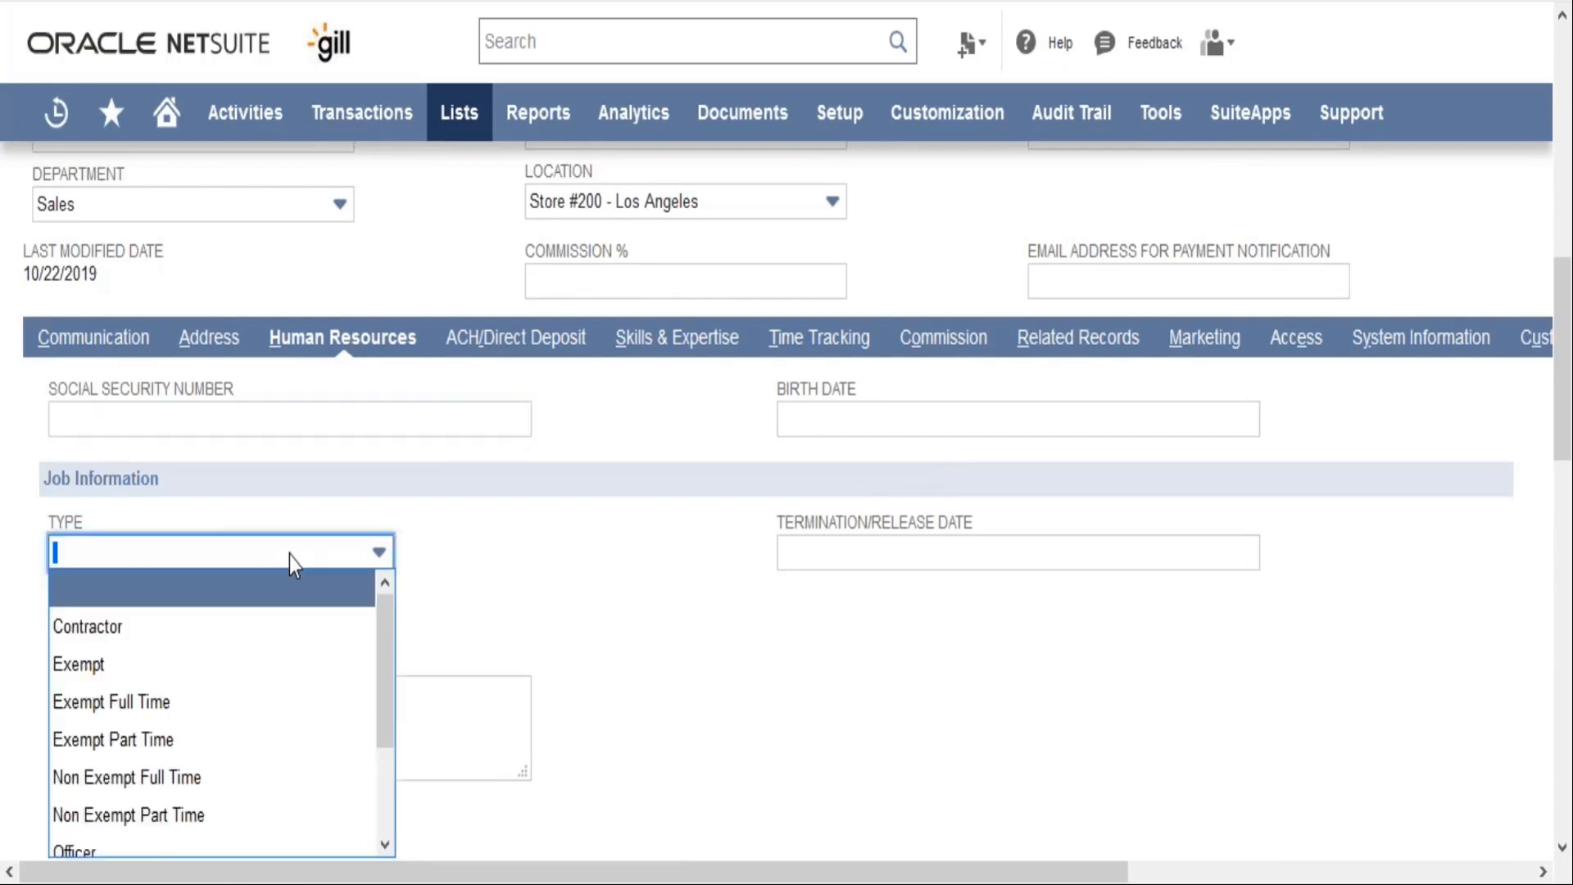
left_click_drag(381, 623, 381, 719)
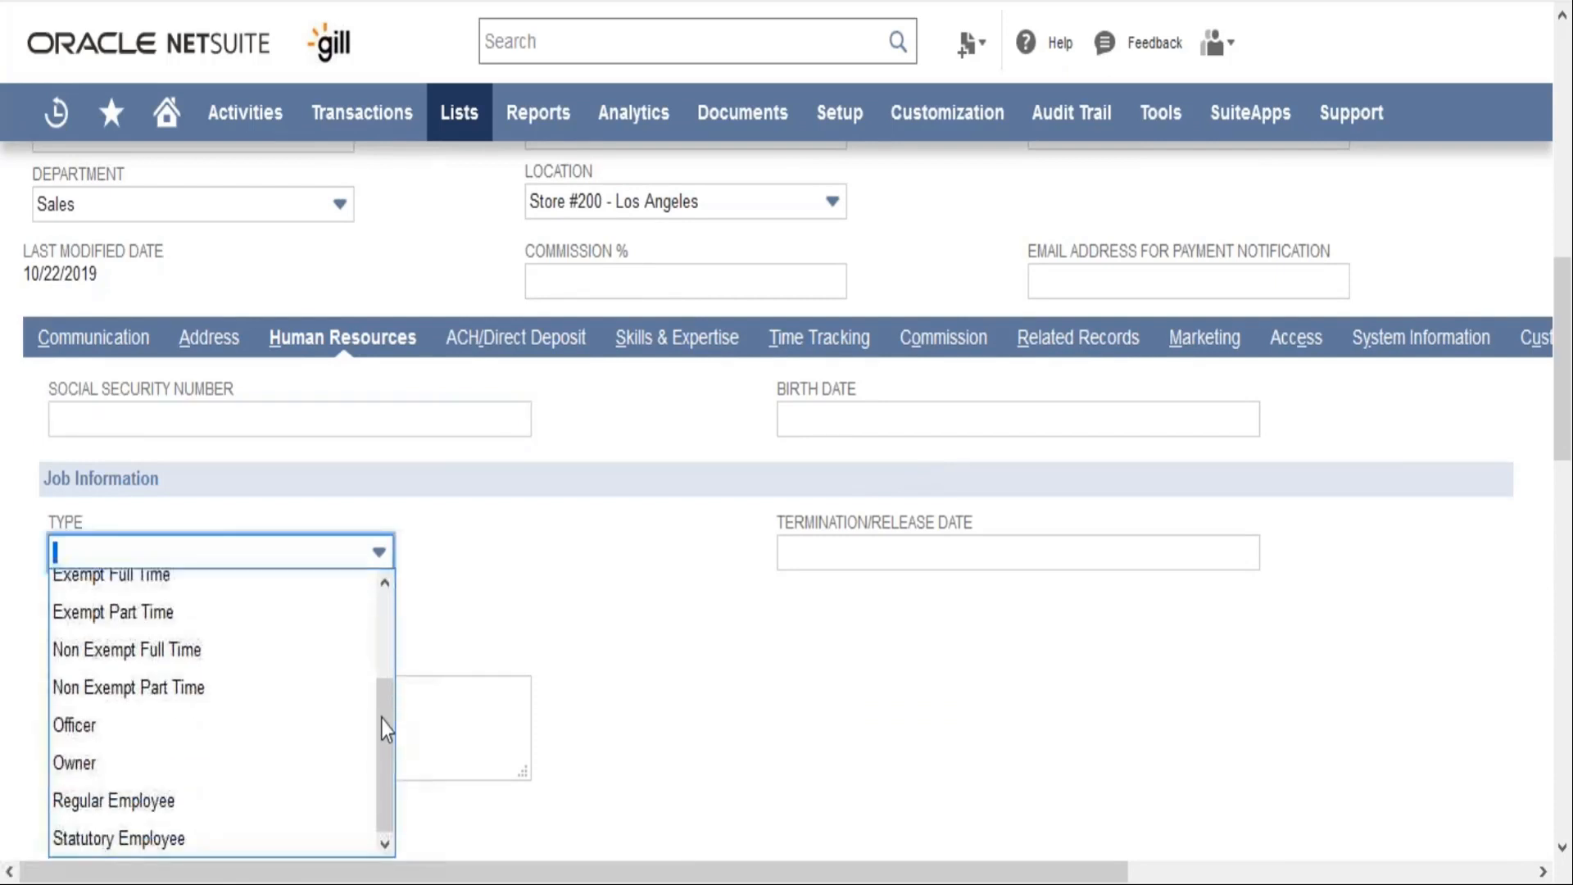
left_click(680, 695)
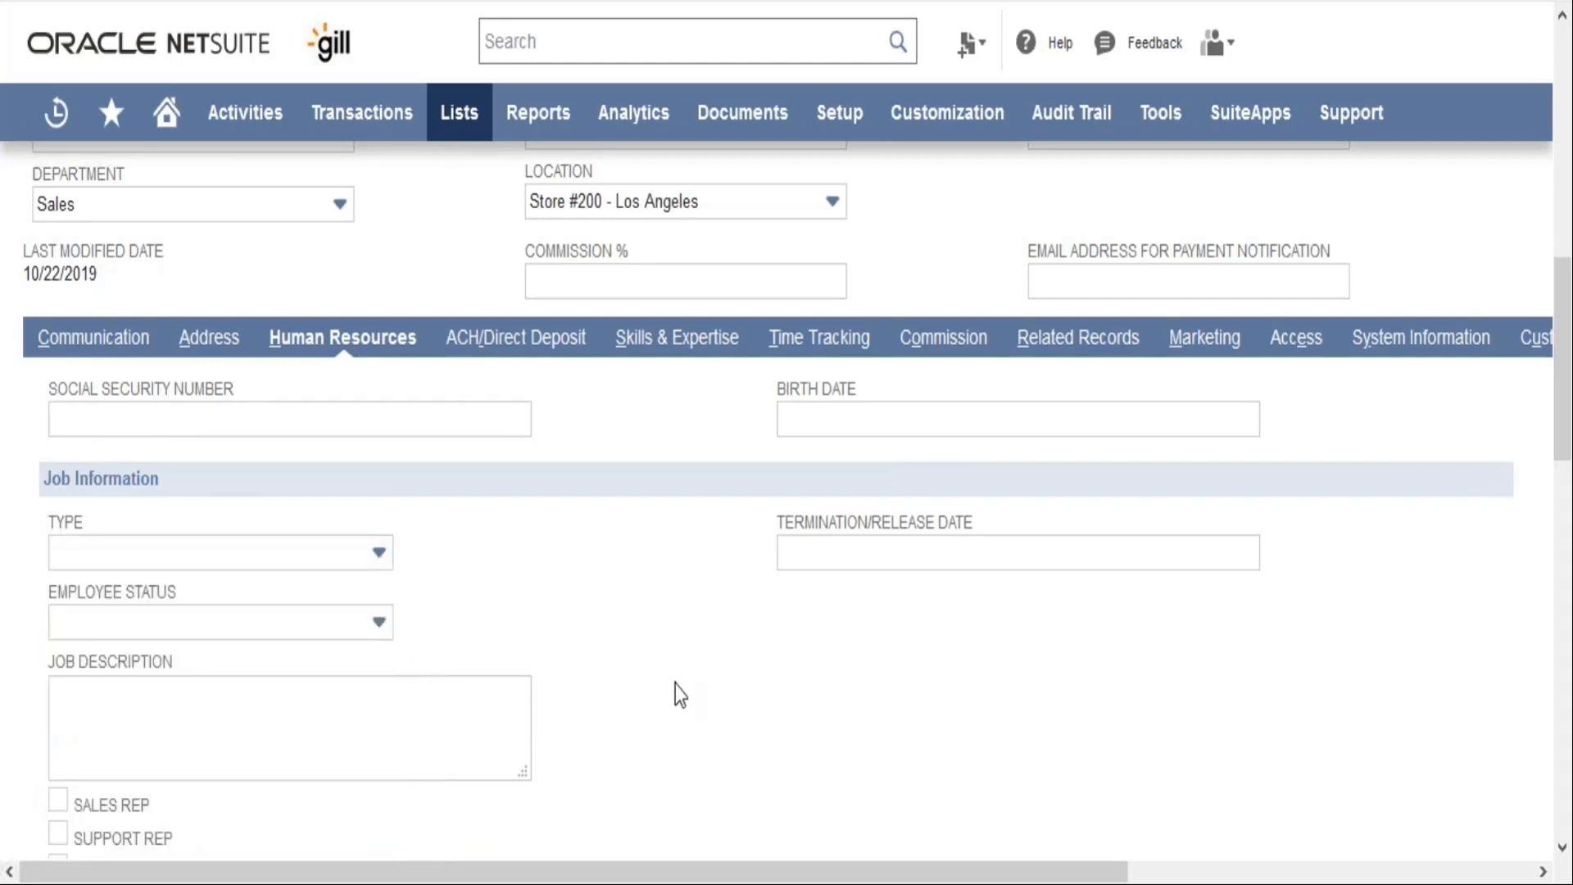
Examine the employee status choices and the termination/release date field in the job information
scroll(681, 695, "down", 2)
left_click(358, 484)
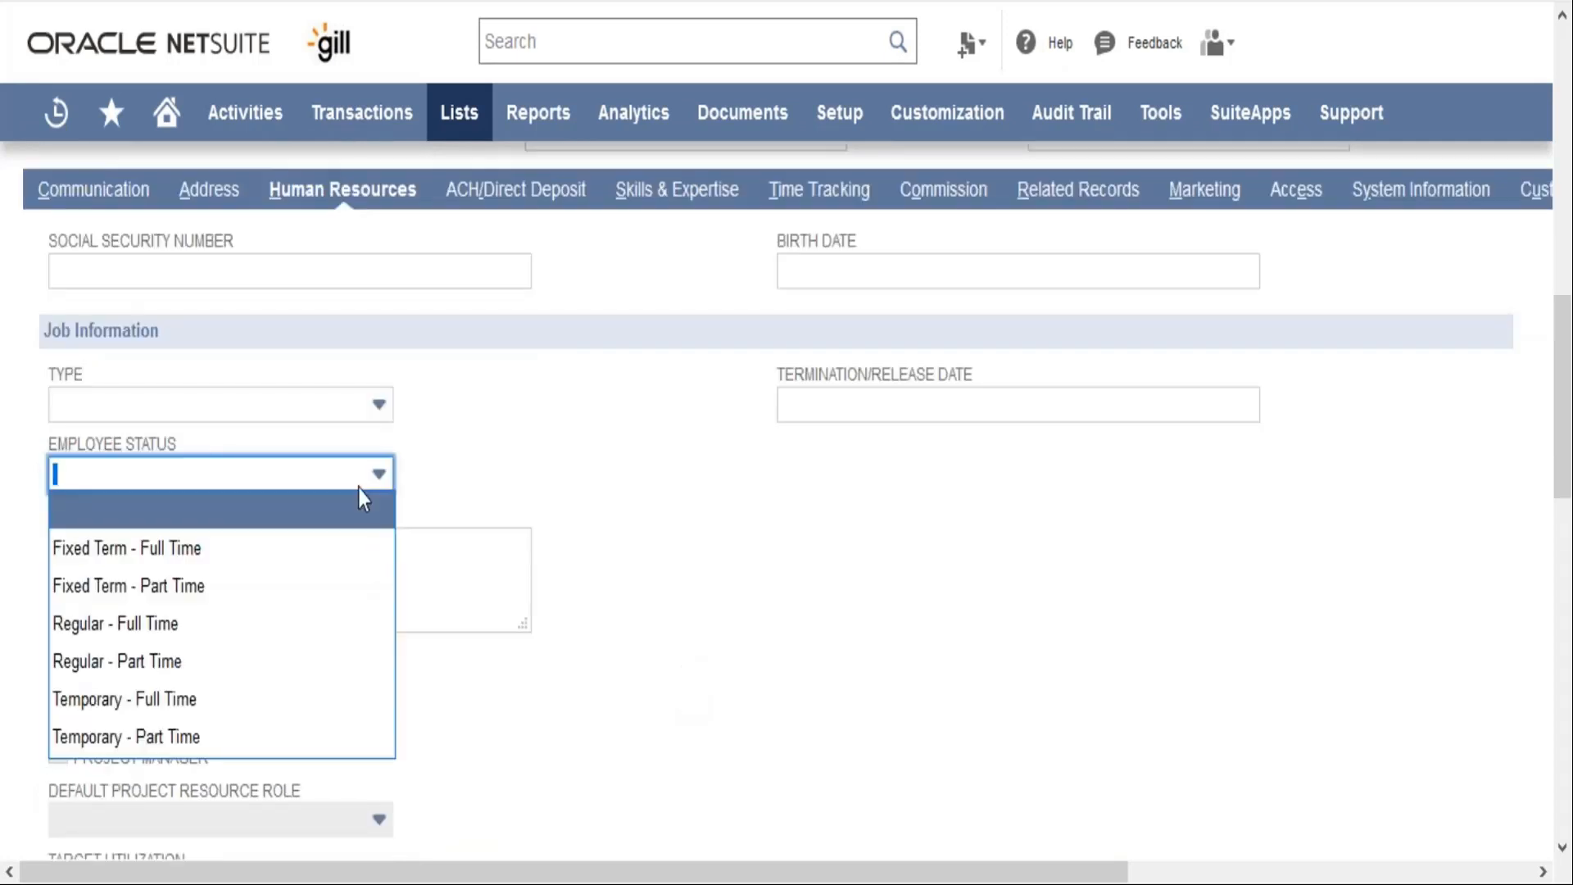
left_click(644, 461)
left_click(897, 401)
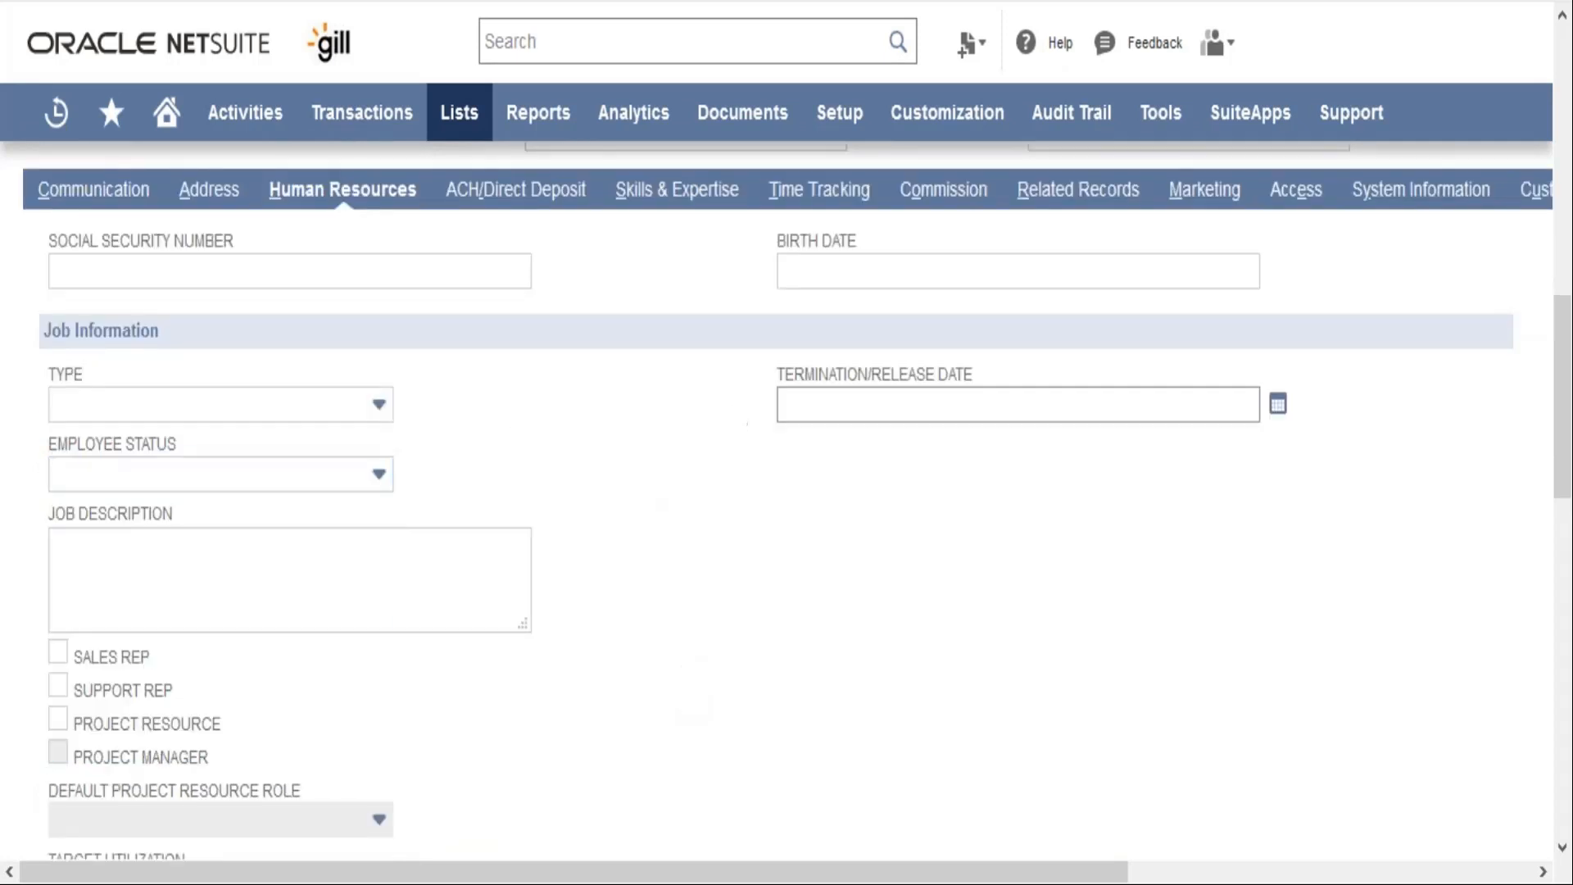
left_click(893, 400)
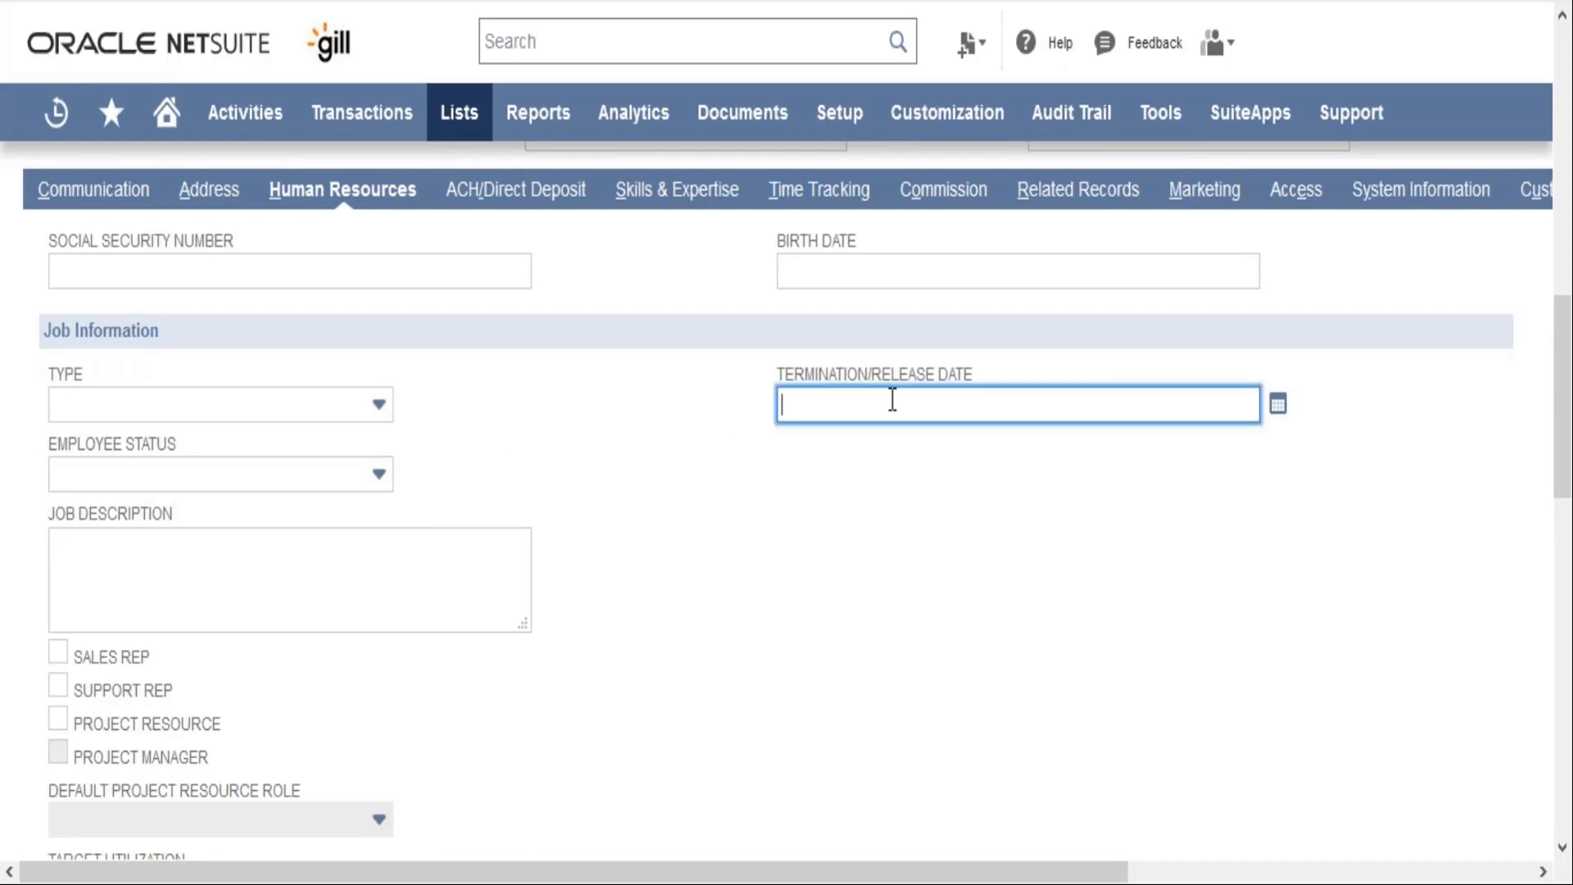
left_click(666, 678)
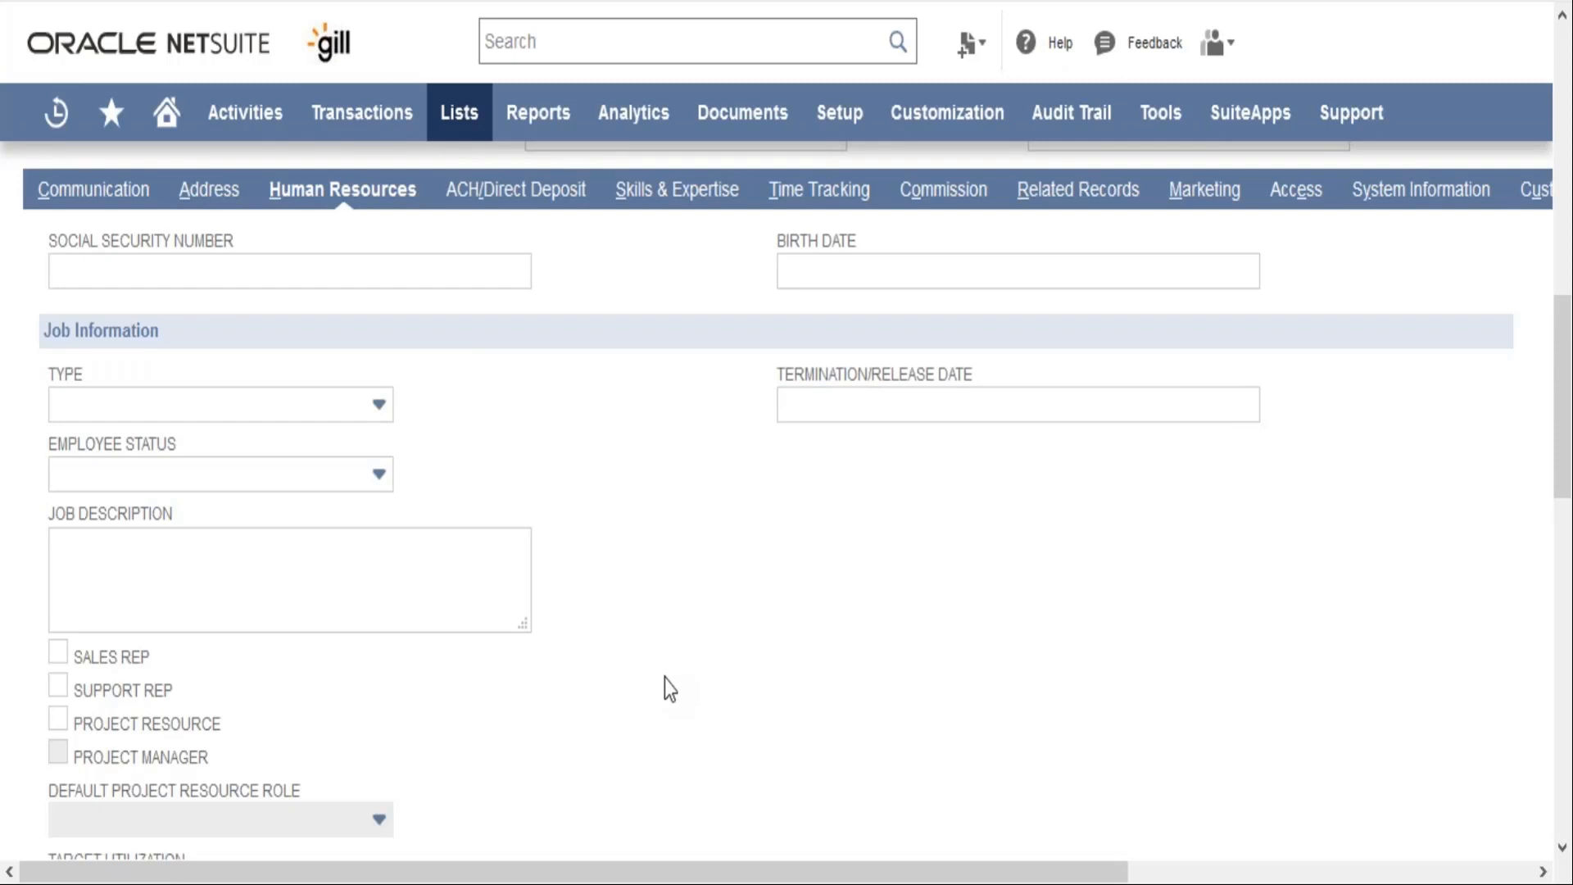
Try the Project Resource option on the employee, view the default project resource roles, and clear the option again
scroll(666, 681, "down", 1)
scroll(666, 679, "down", 3)
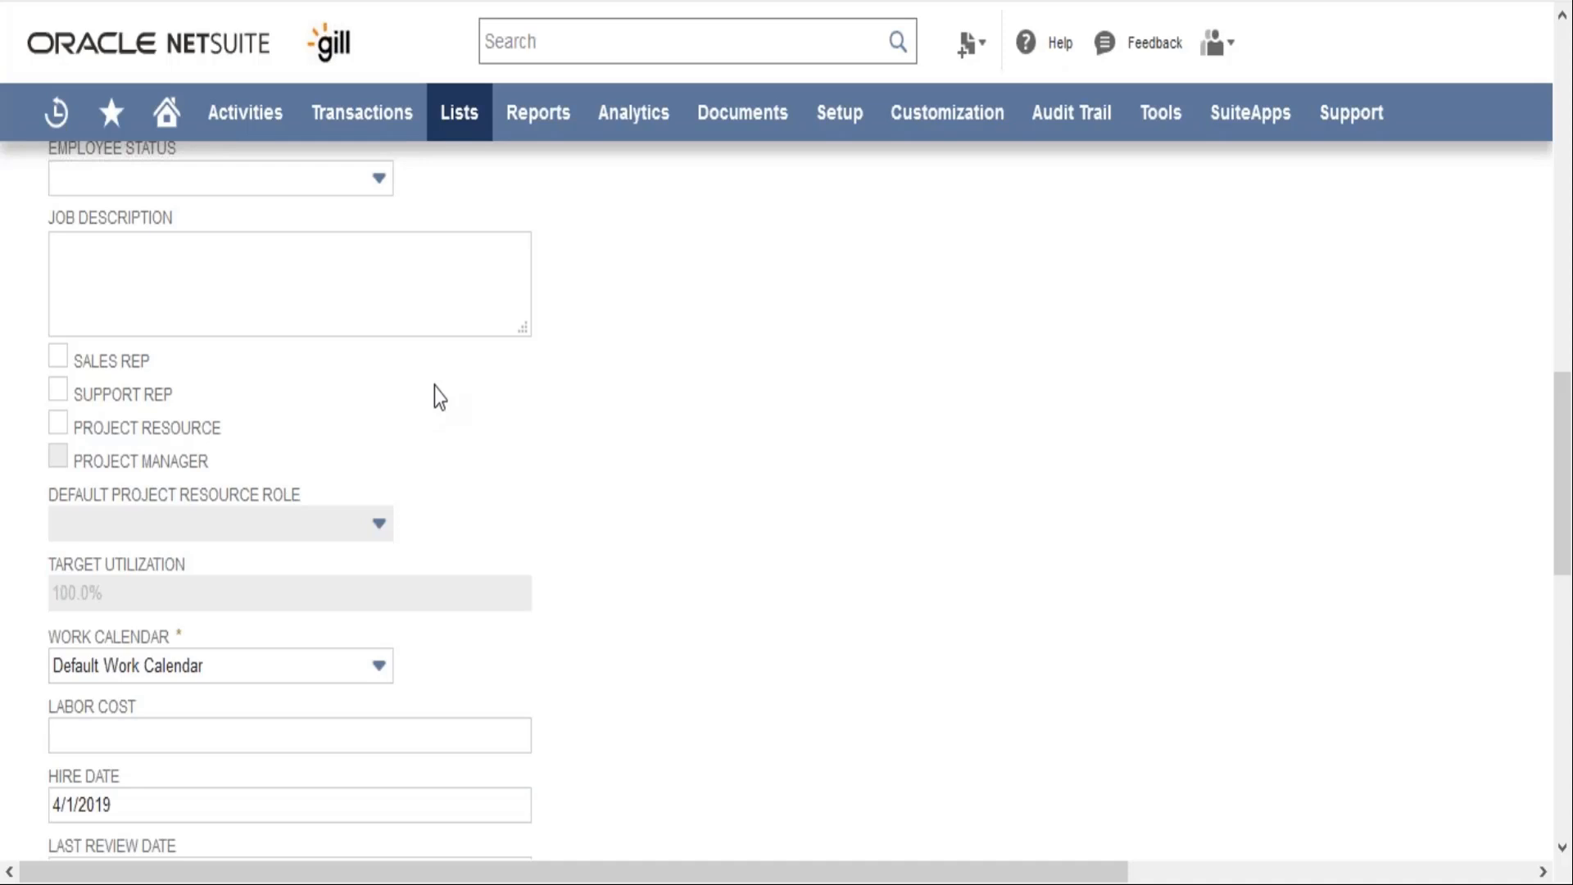
scroll(434, 387, "down", 1)
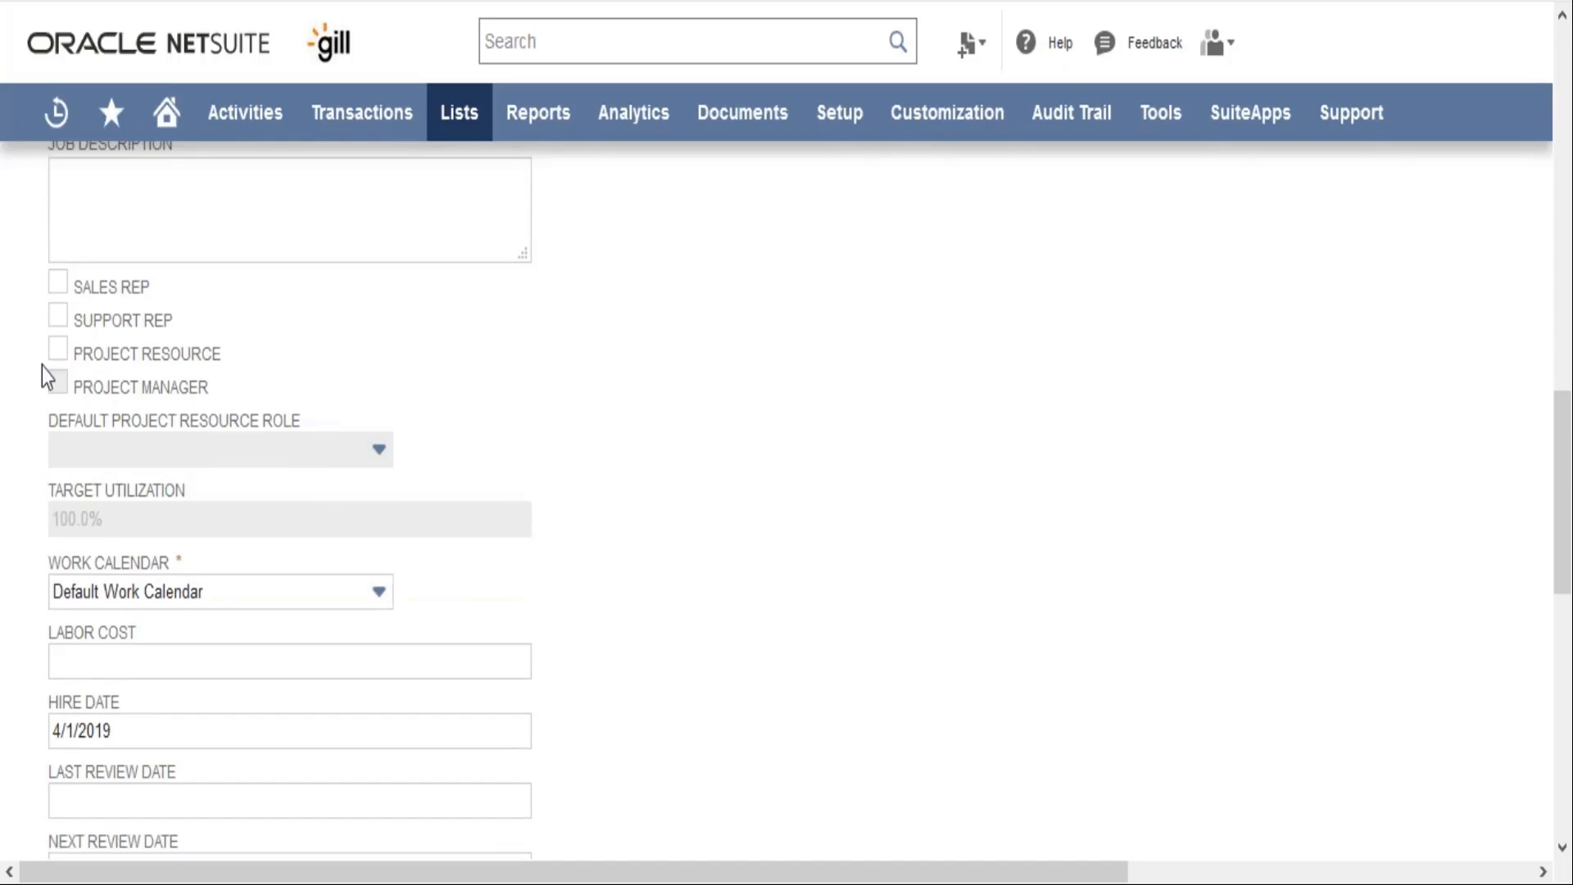
left_click(55, 354)
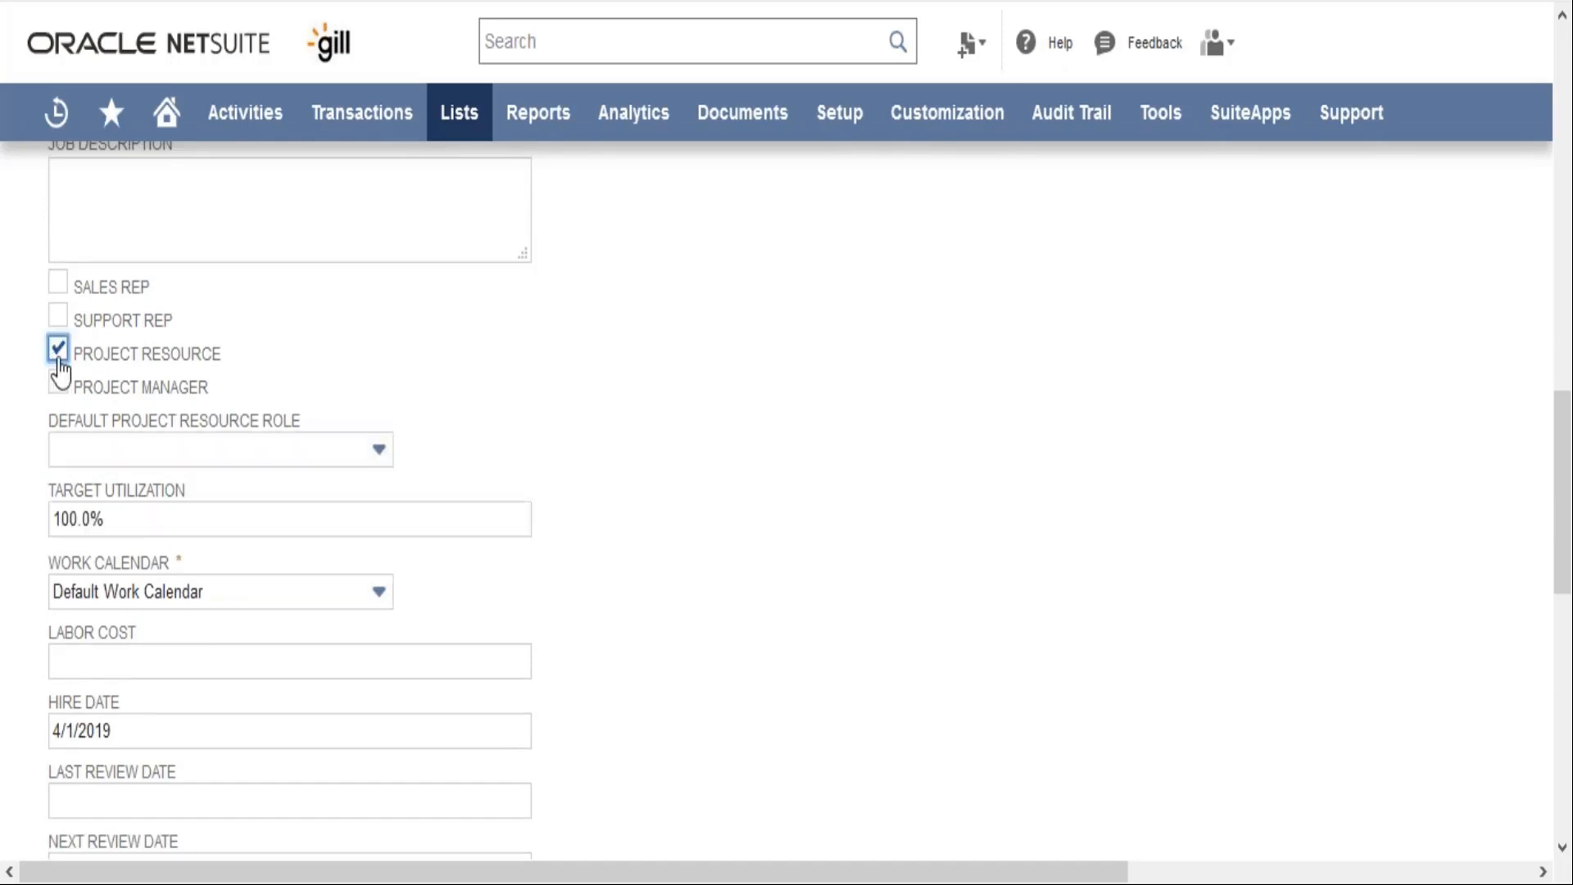
left_click(128, 459)
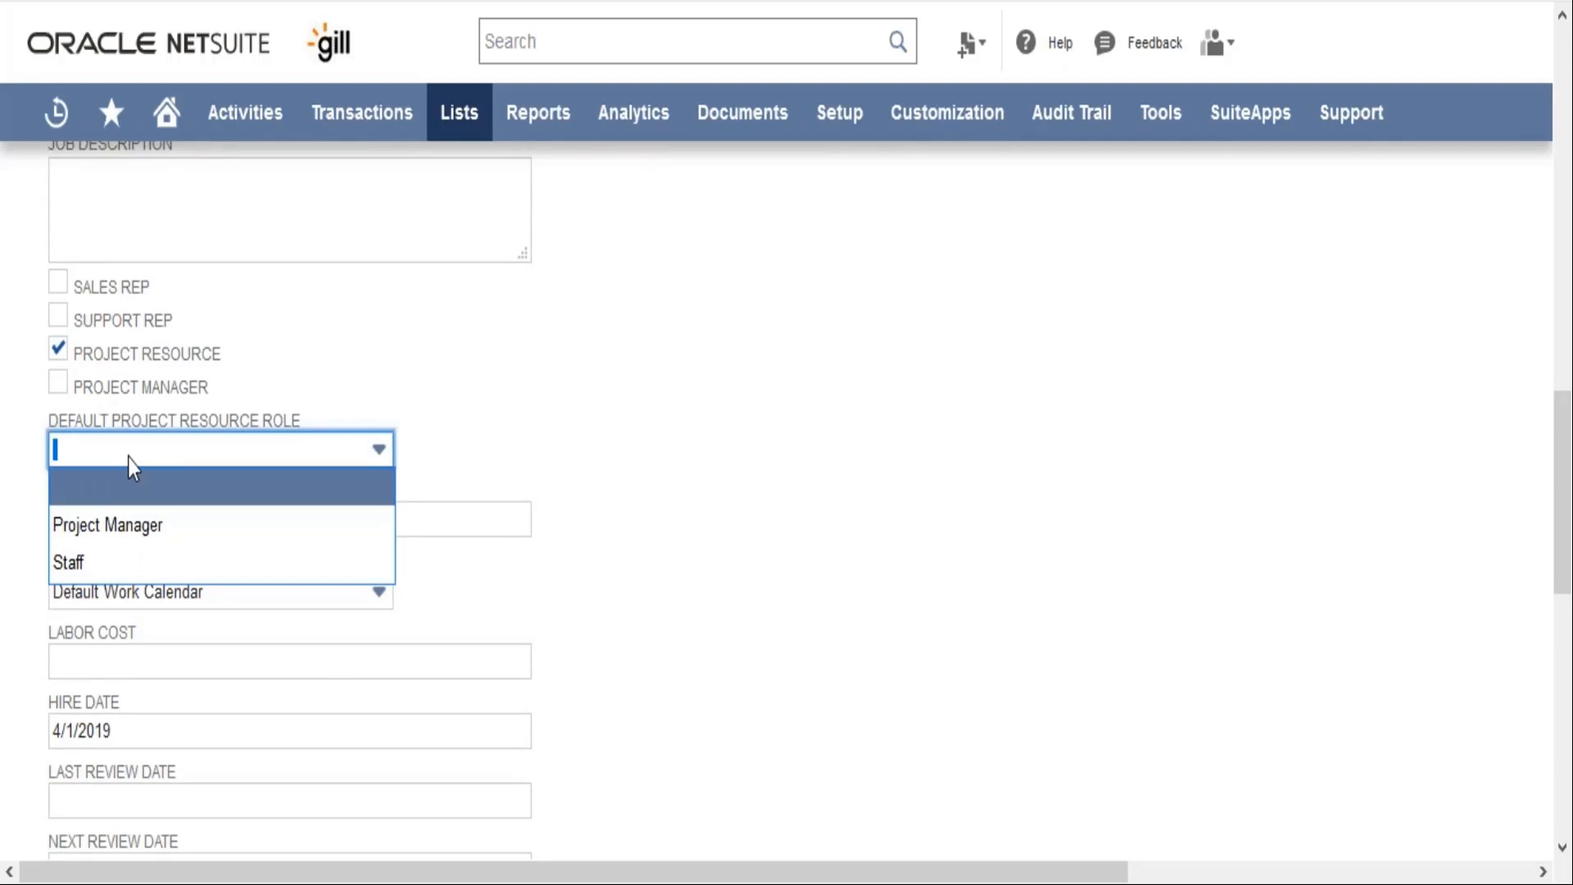
left_click(128, 459)
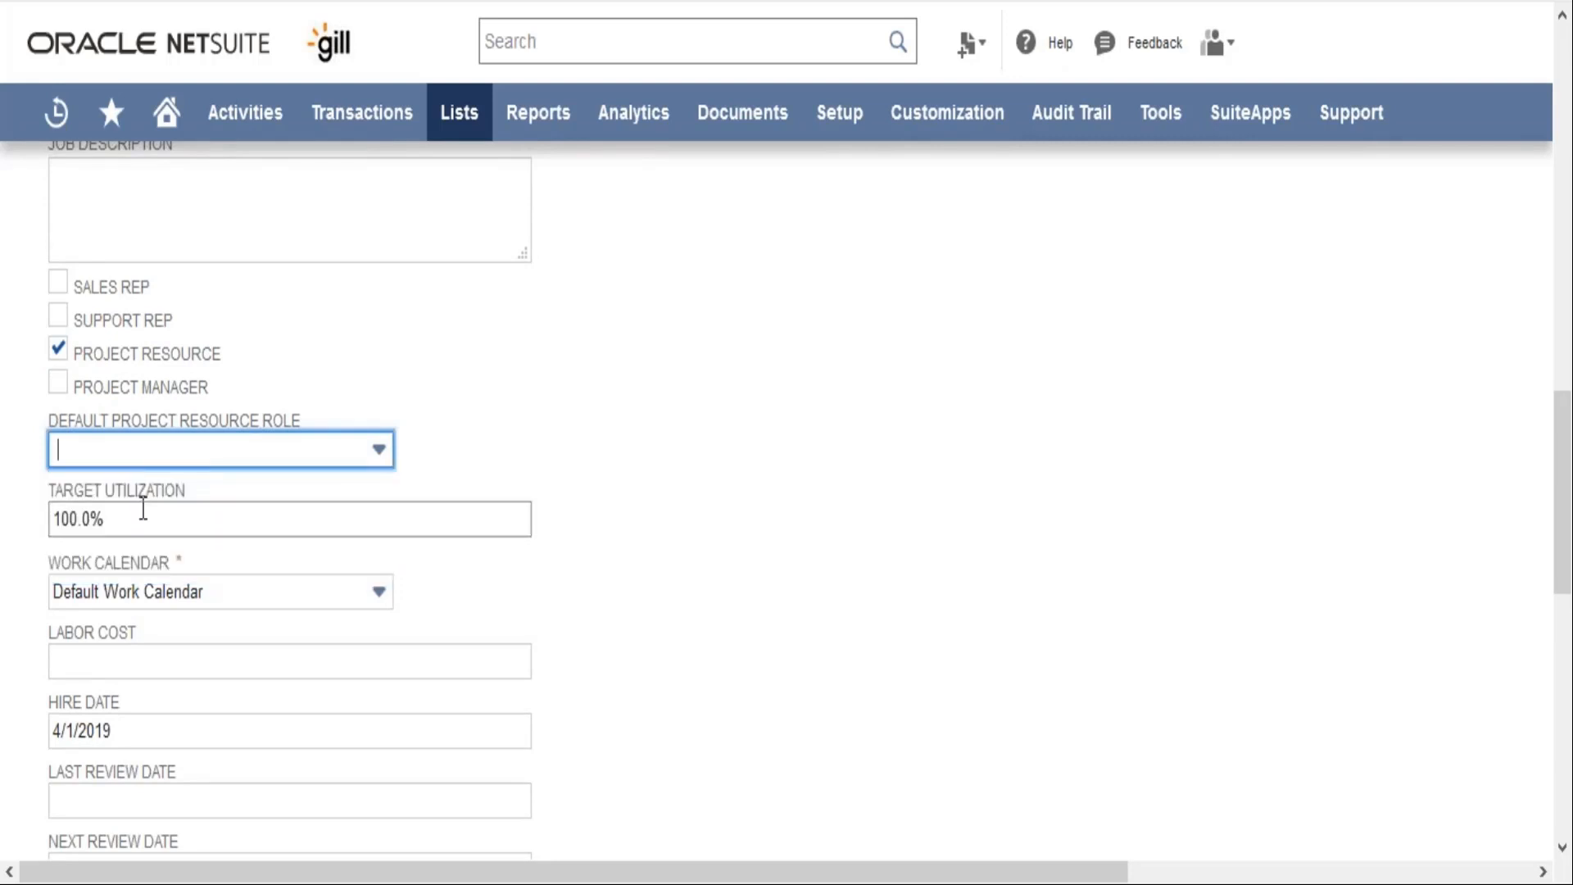
left_click(58, 351)
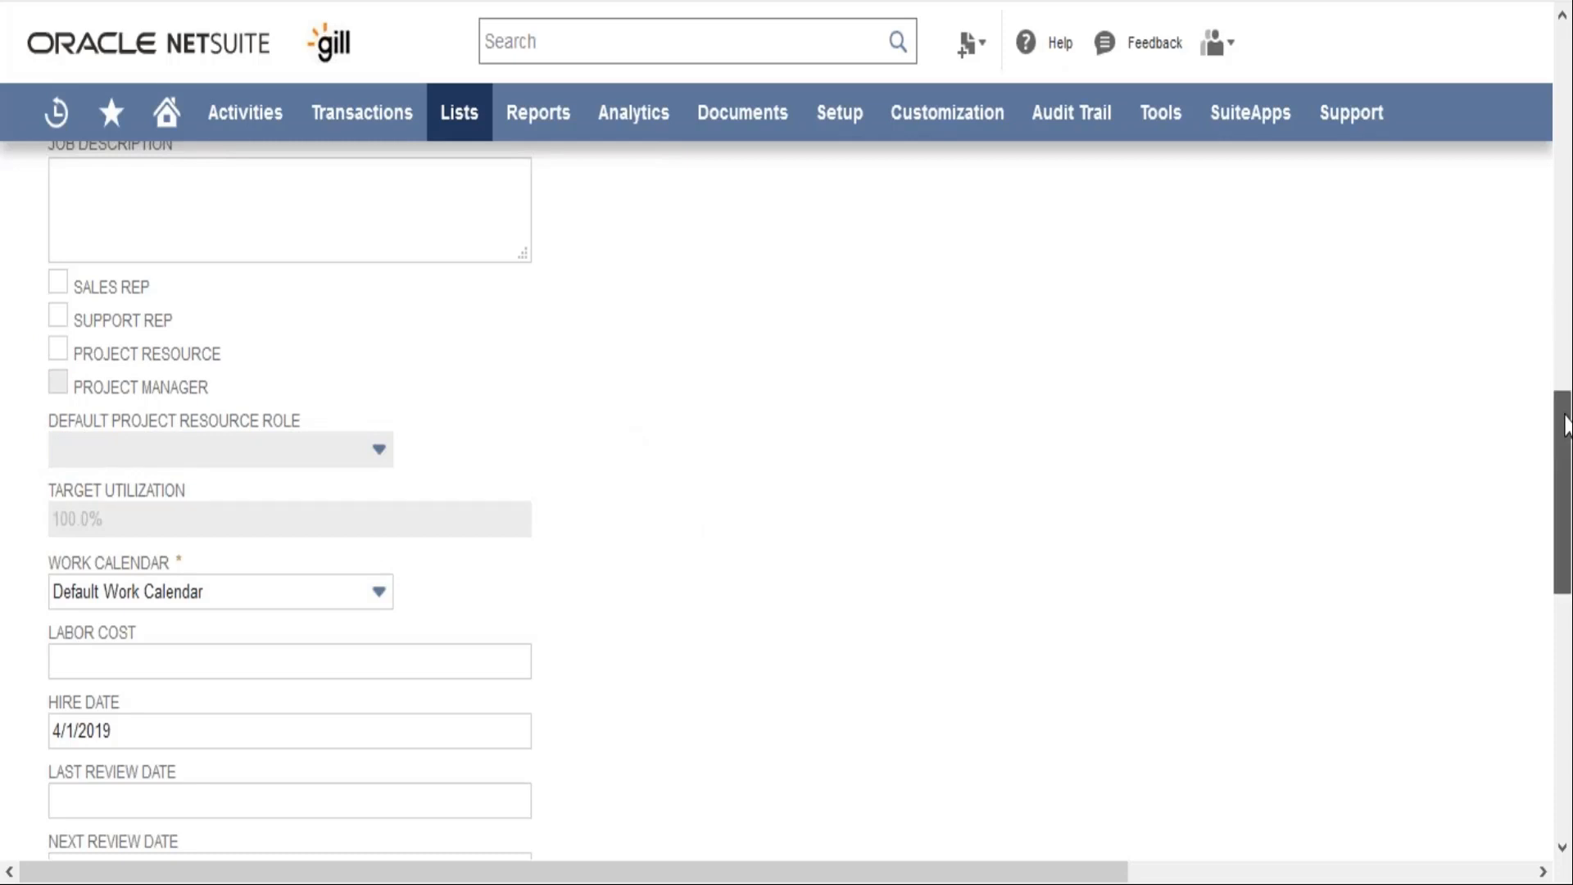
Examine the employee's work calendar, labor cost, hire and review dates, and the expense and purchasing limits and approvers
scroll(924, 617, "down", 3)
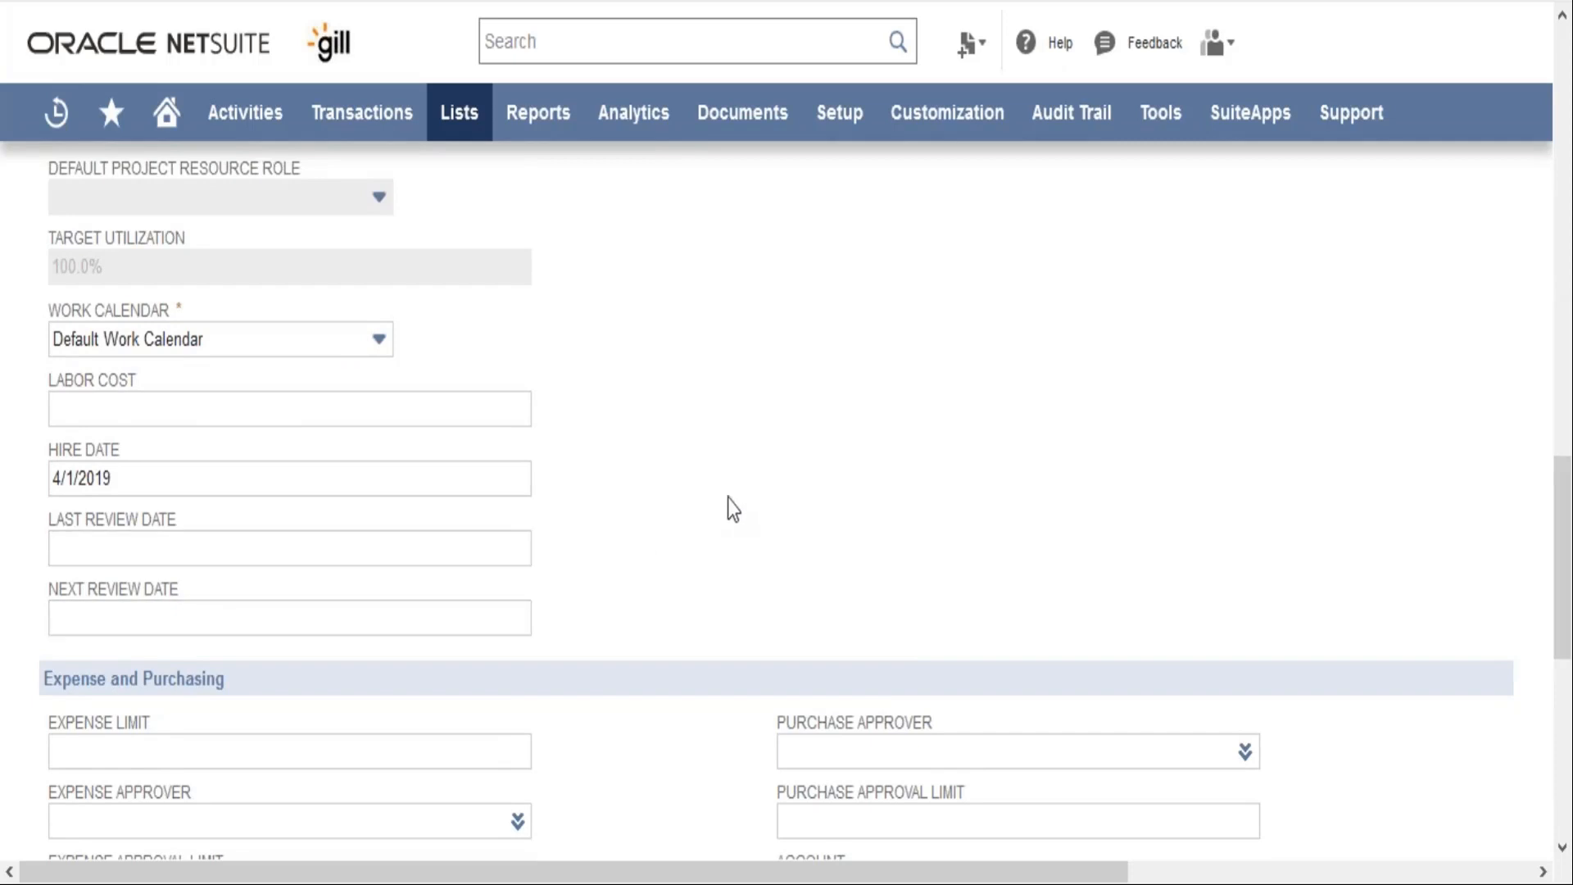
scroll(732, 509, "down", 1)
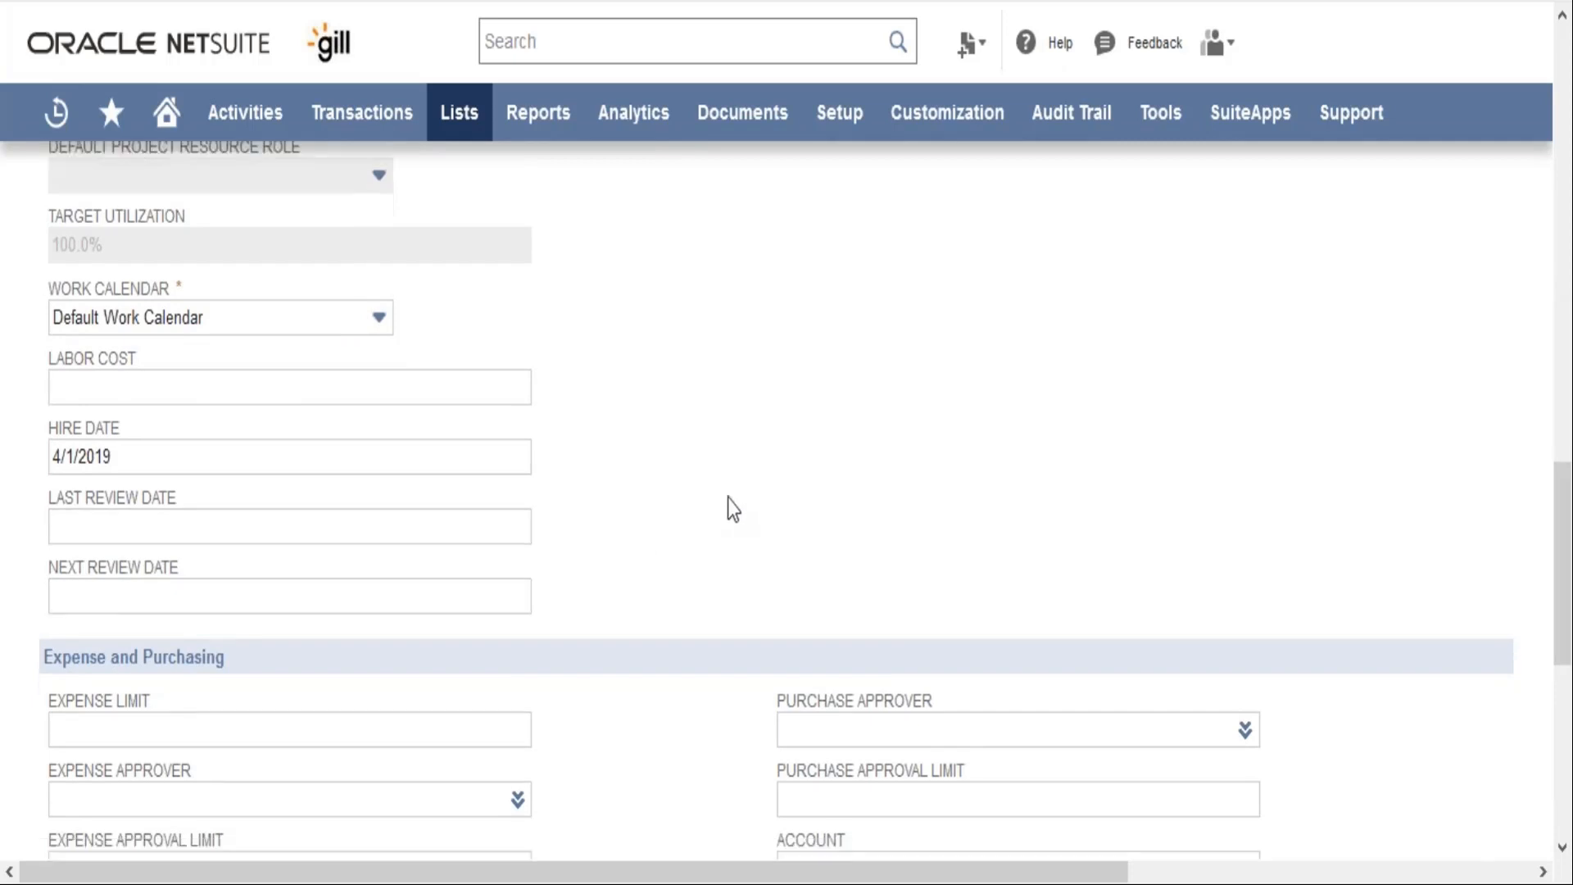
scroll(732, 508, "down", 6)
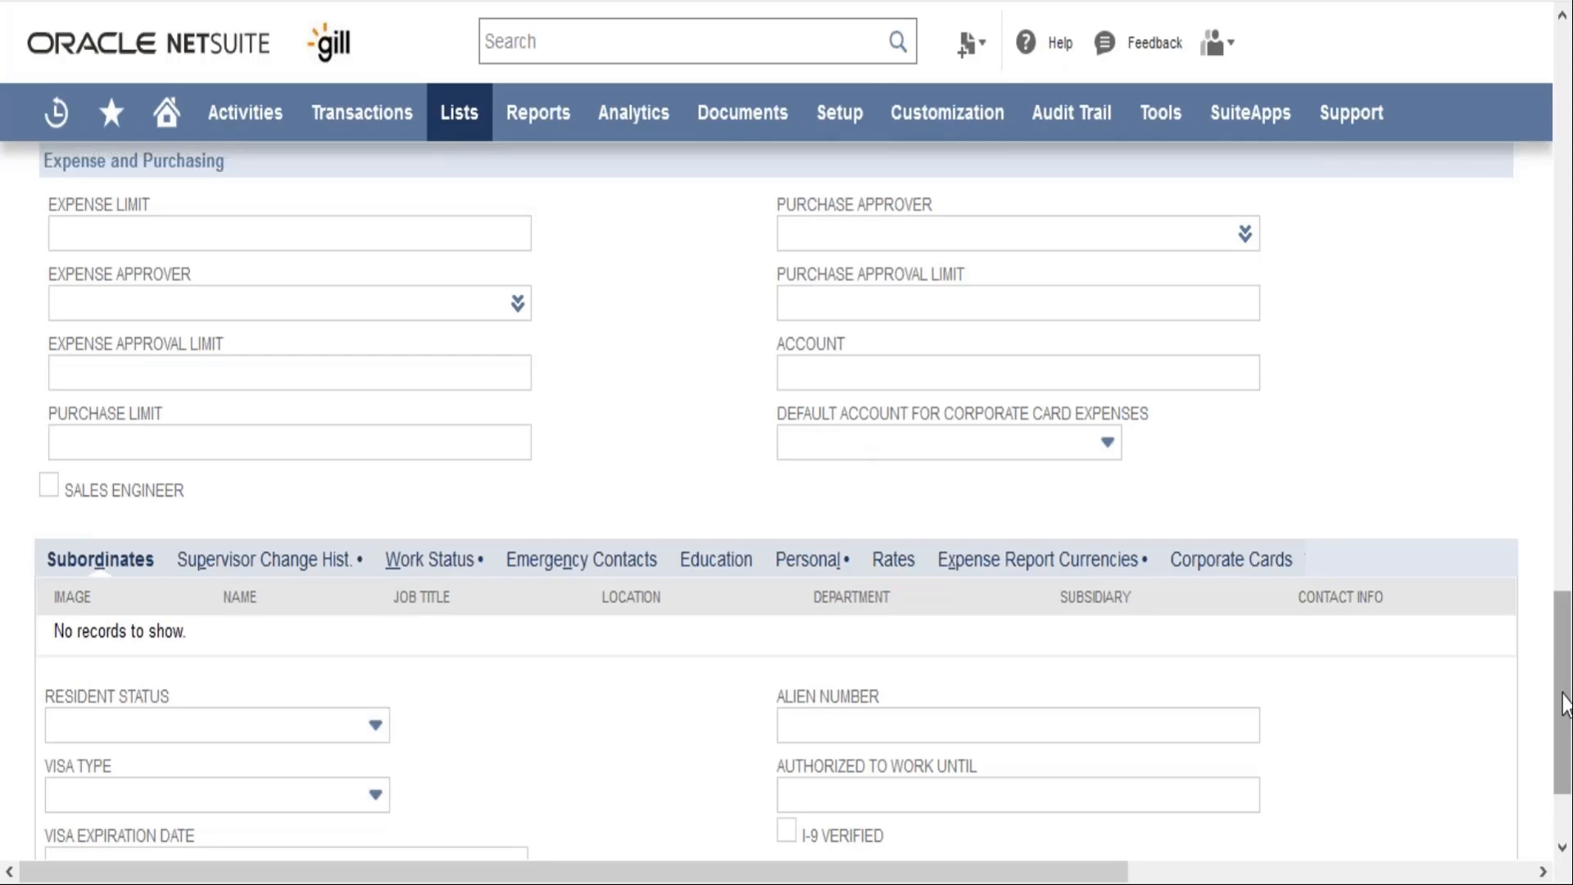
mouse_move(1563, 709)
left_mouse_down()
mouse_move(1564, 731)
mouse_move(1564, 701)
left_mouse_up()
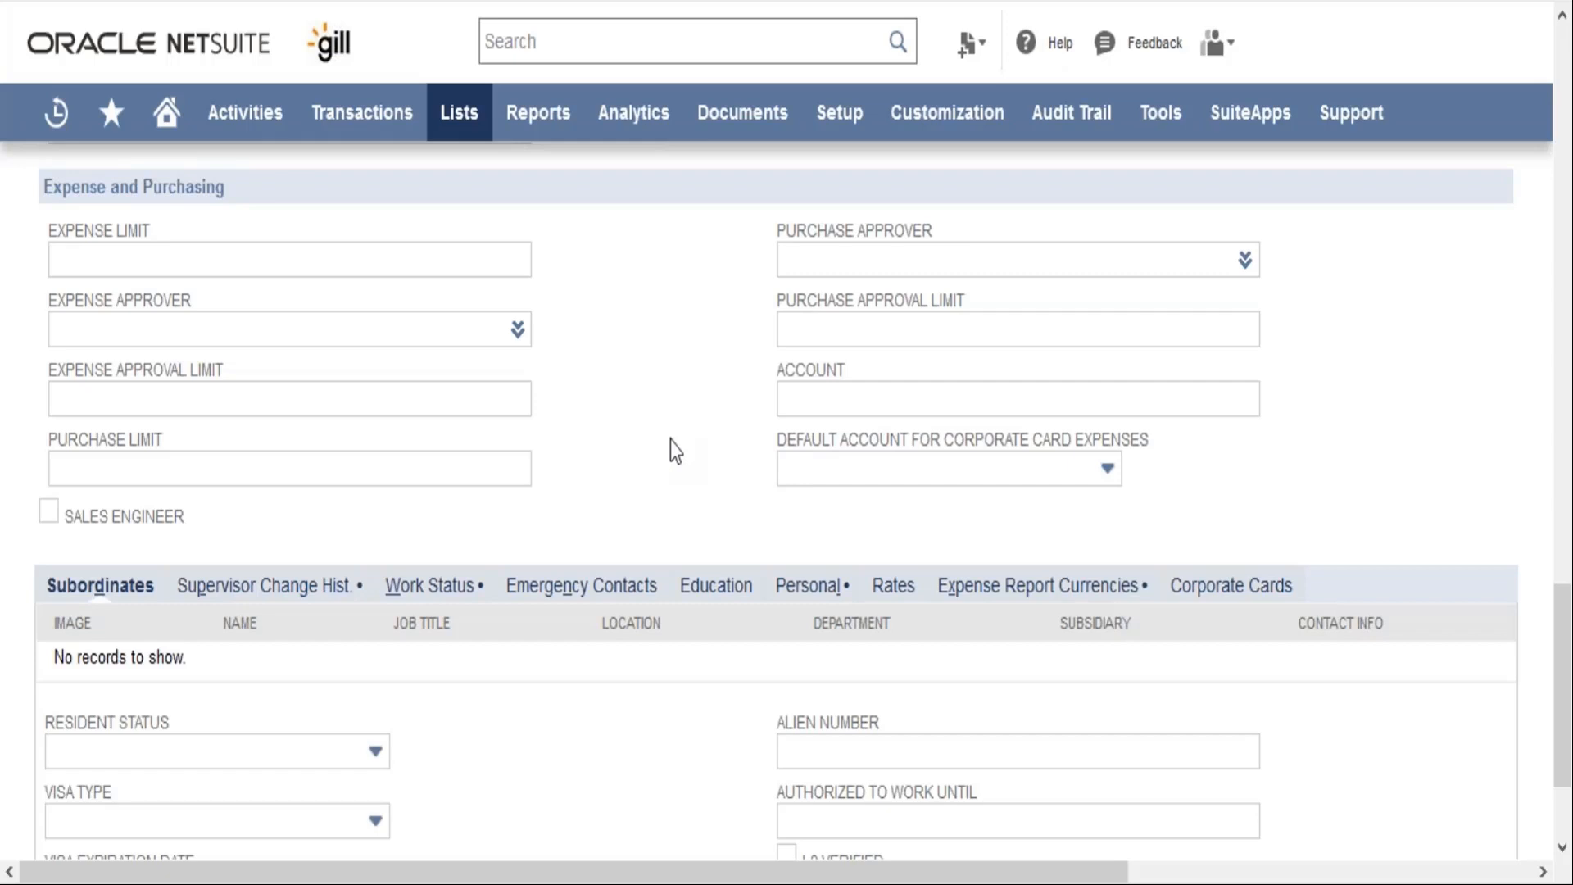
View the resident status and visa type choices in the employee's human resources details without selecting any
scroll(670, 441, "down", 1)
scroll(254, 676, "down", 2)
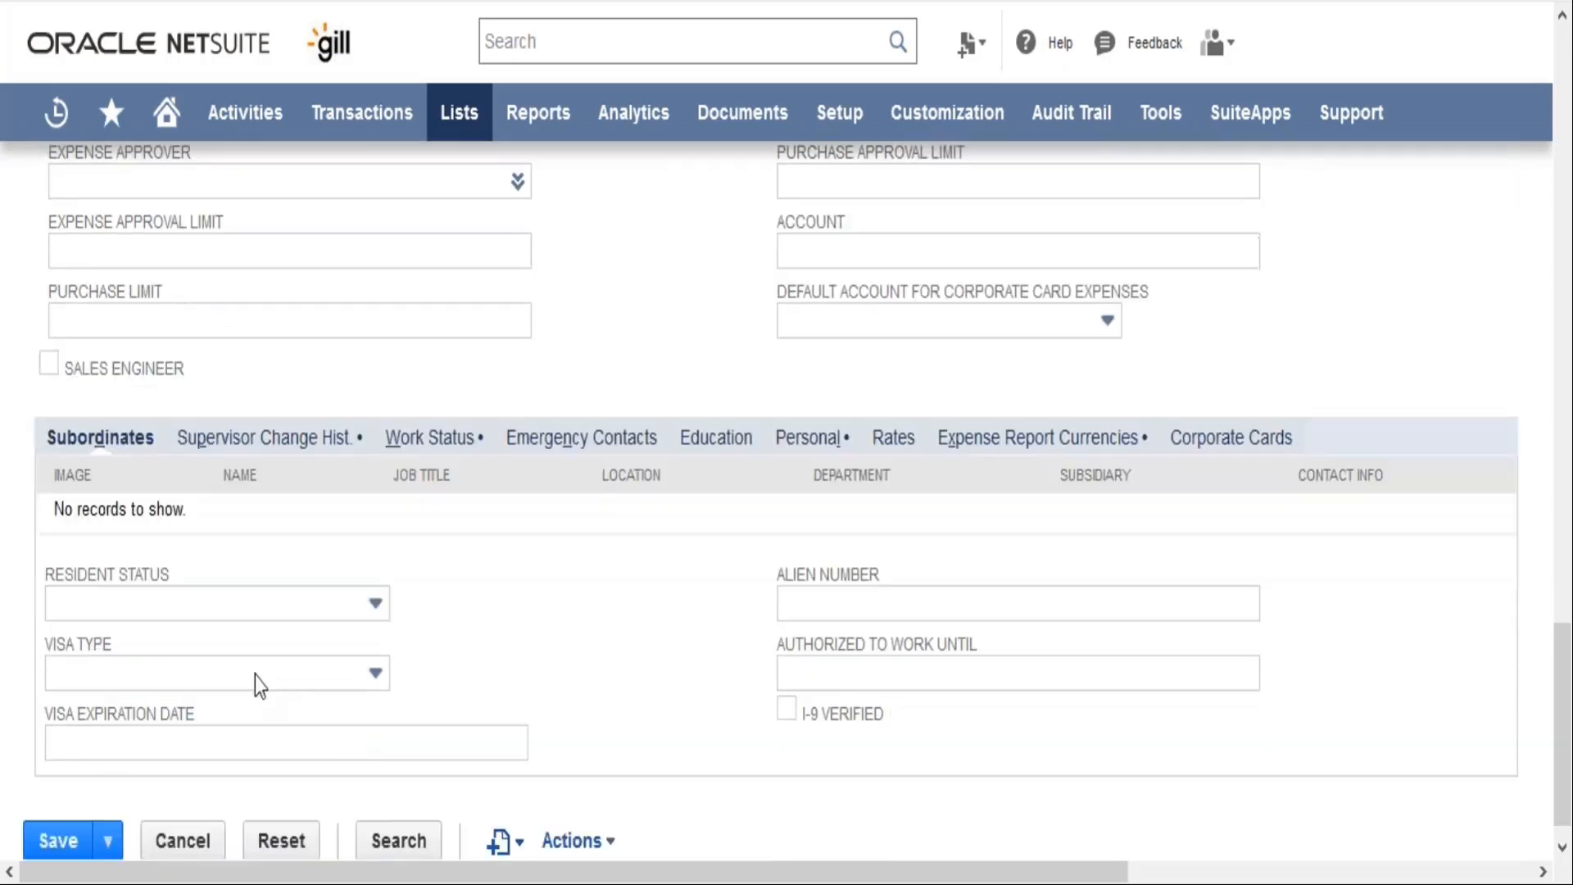
left_click(274, 620)
left_click(435, 636)
left_click(302, 690)
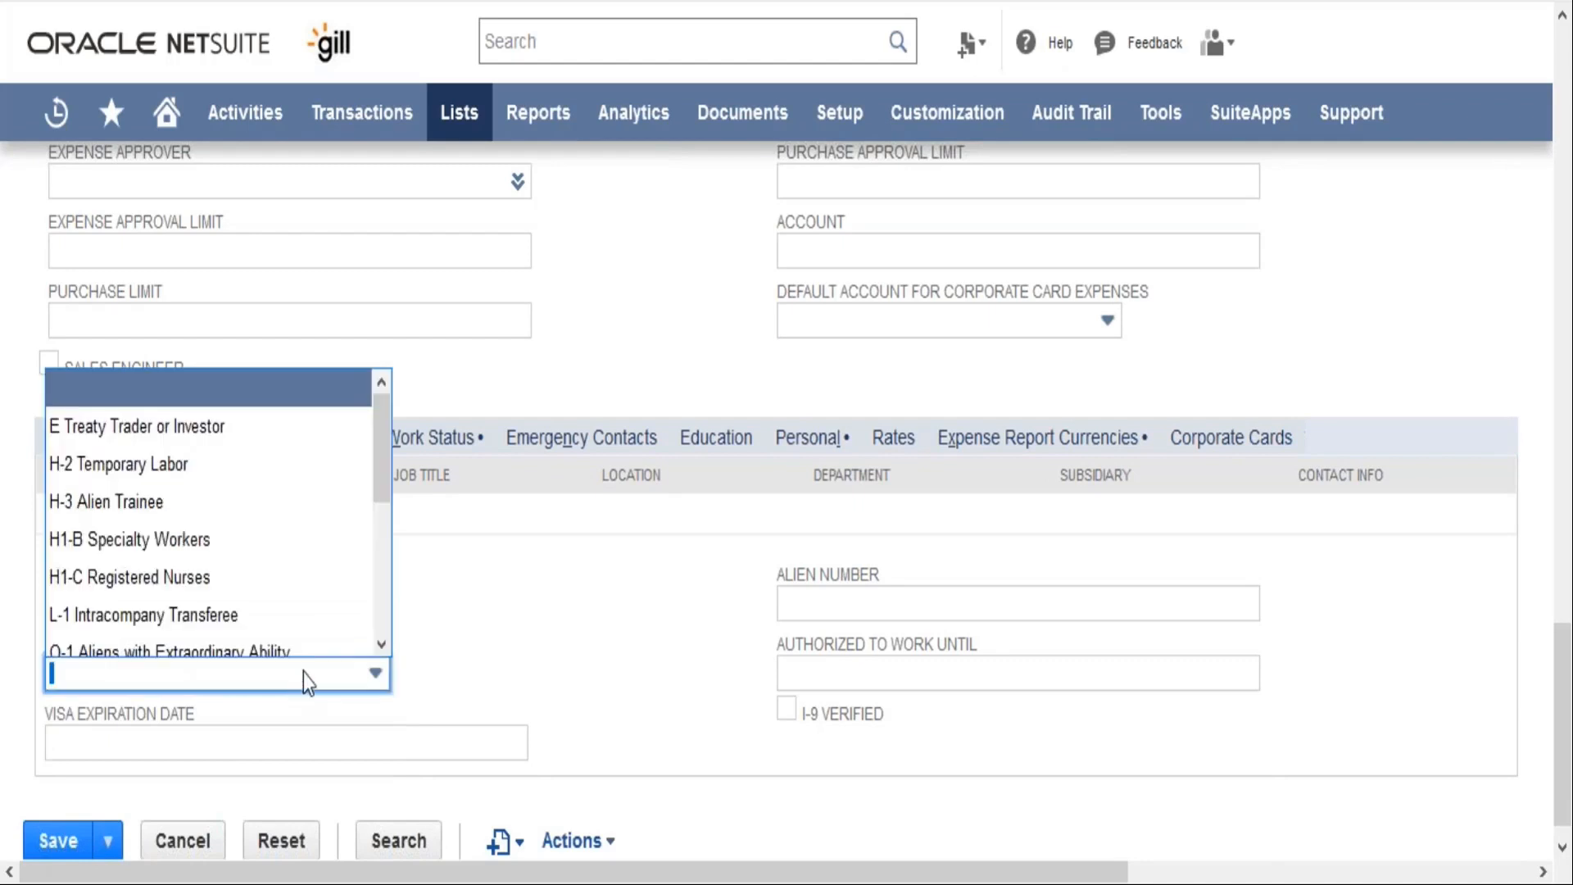
left_click(577, 588)
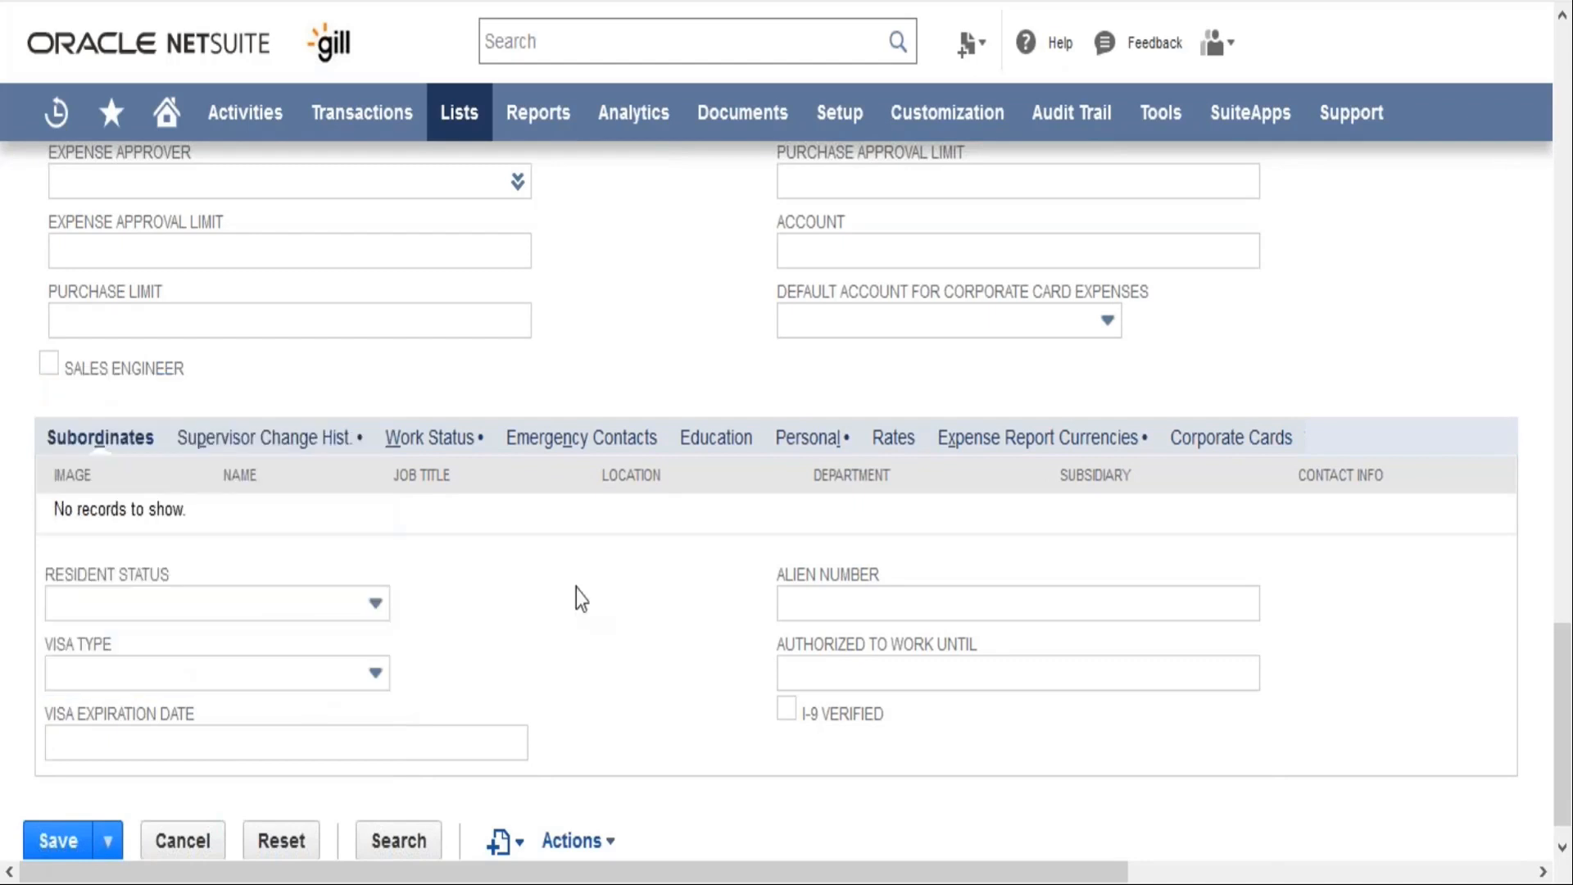
View the employee's supervisor change history and the supervisor field in the primary information
left_click(313, 449)
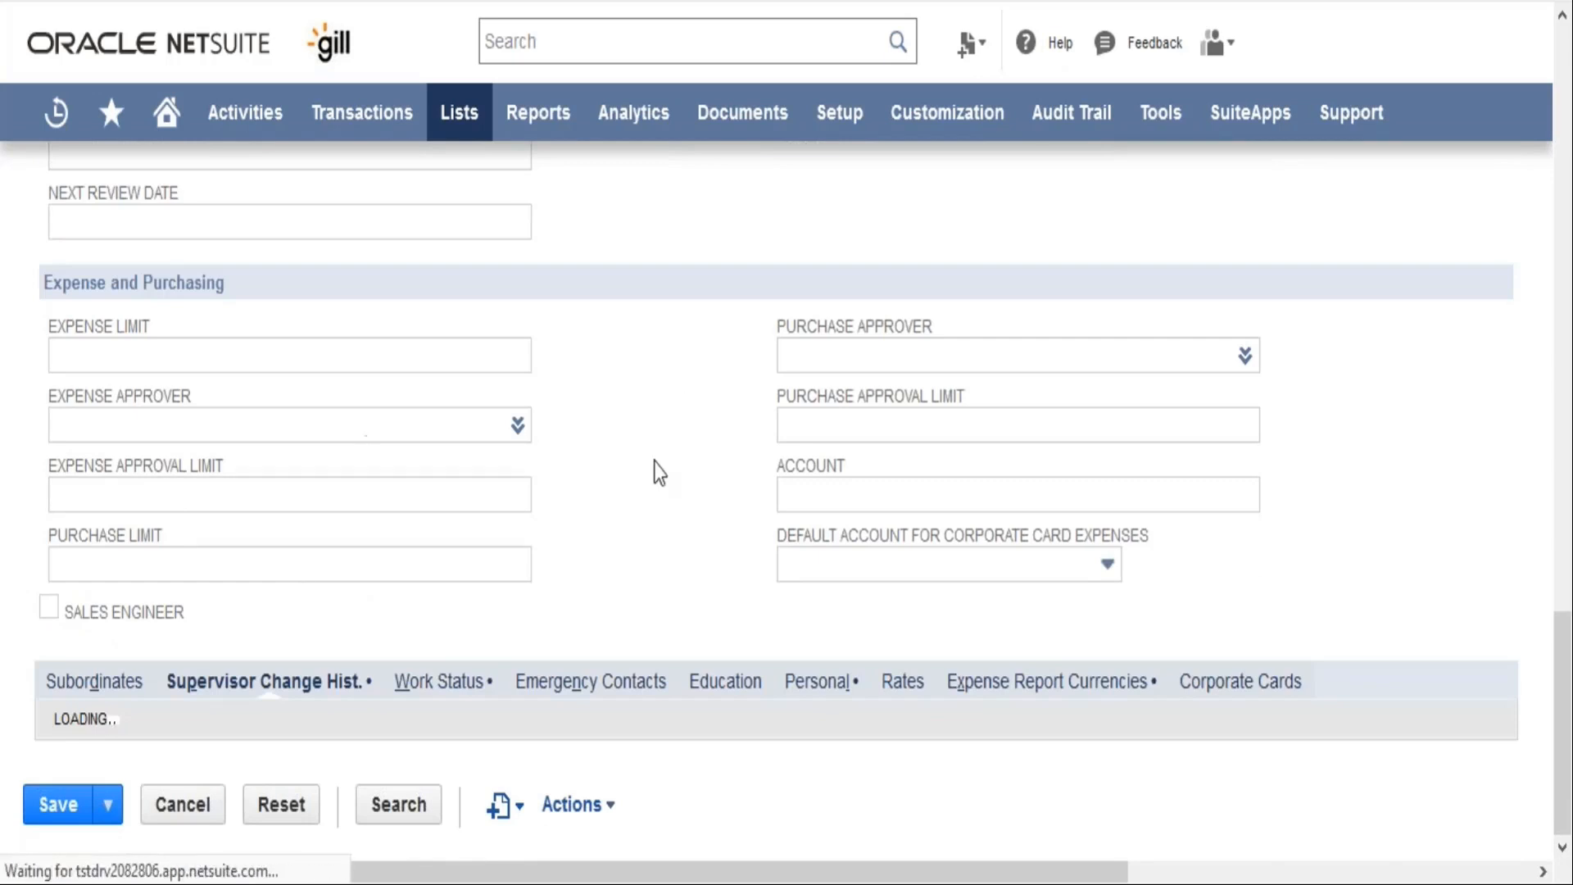
scroll(654, 462, "up", 10)
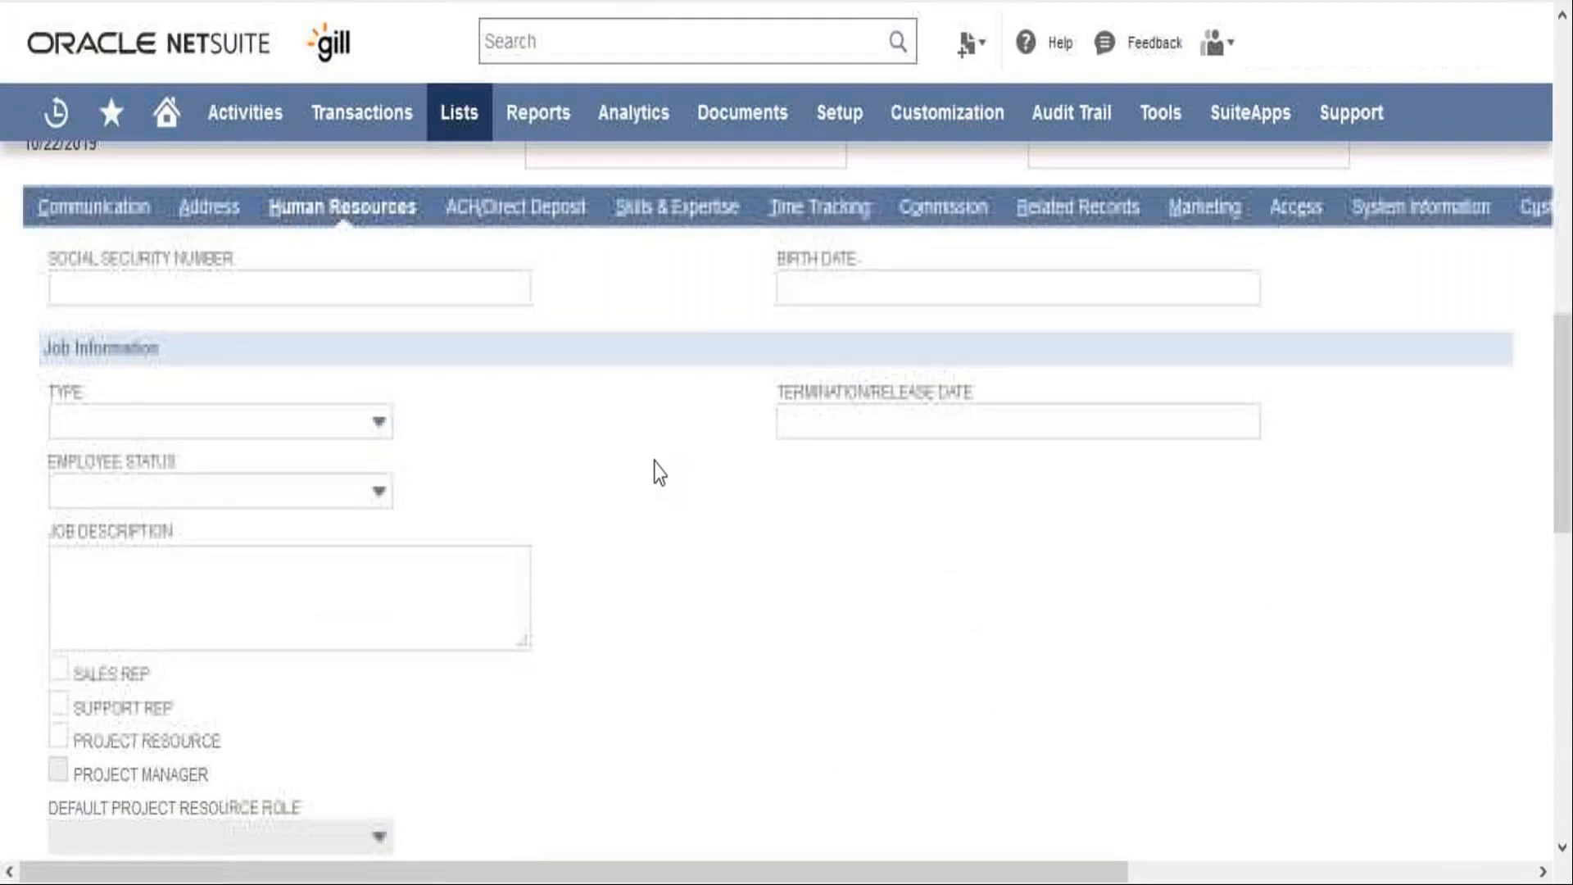
scroll(654, 462, "up", 7)
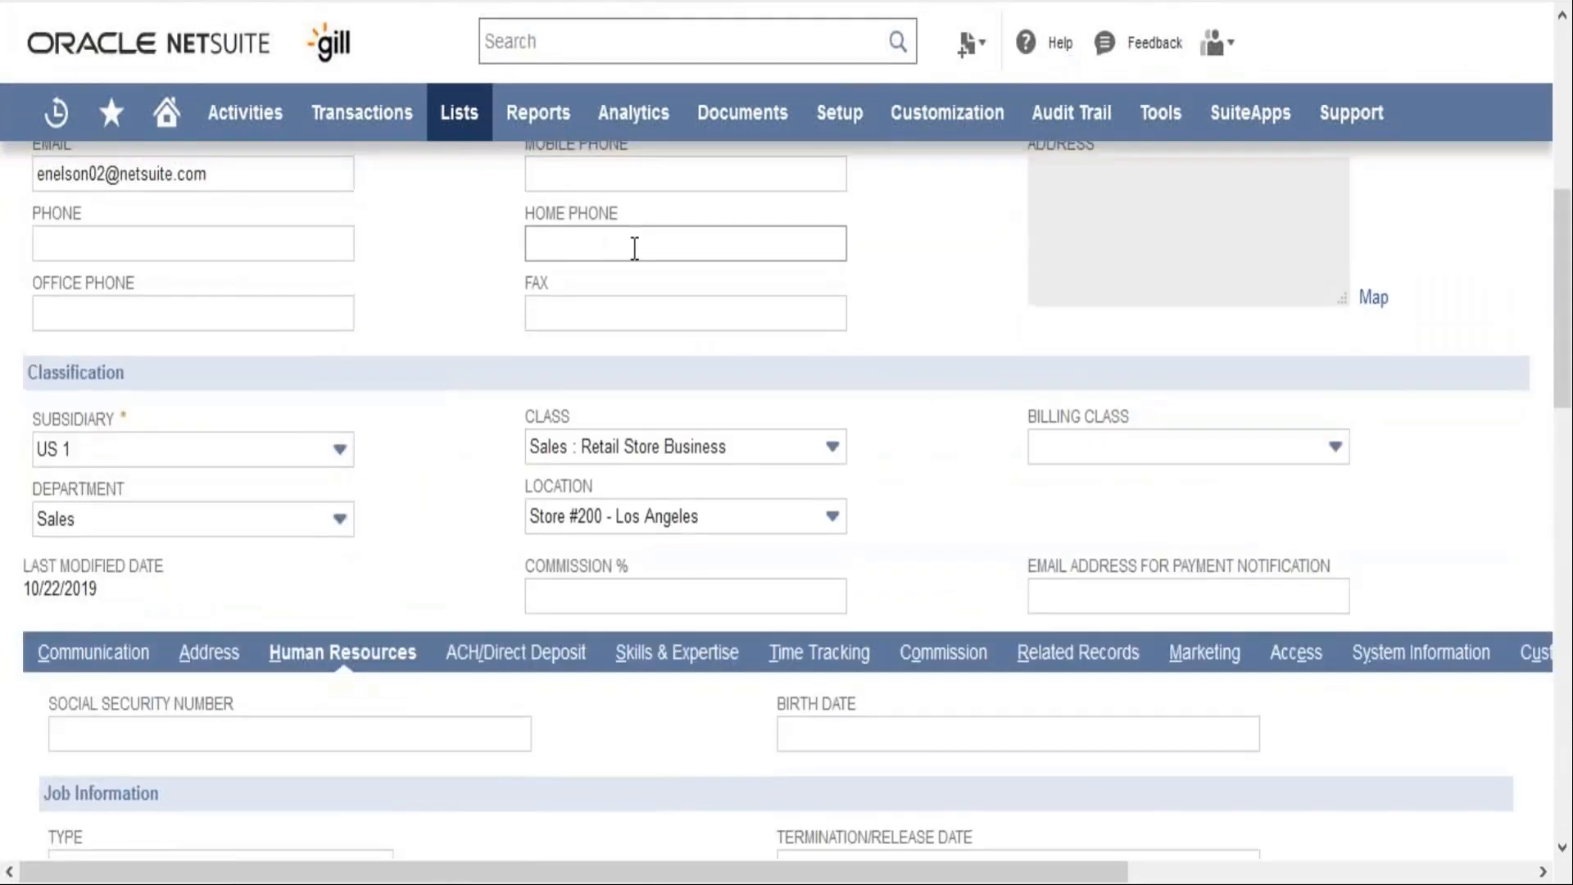
scroll(634, 247, "up", 5)
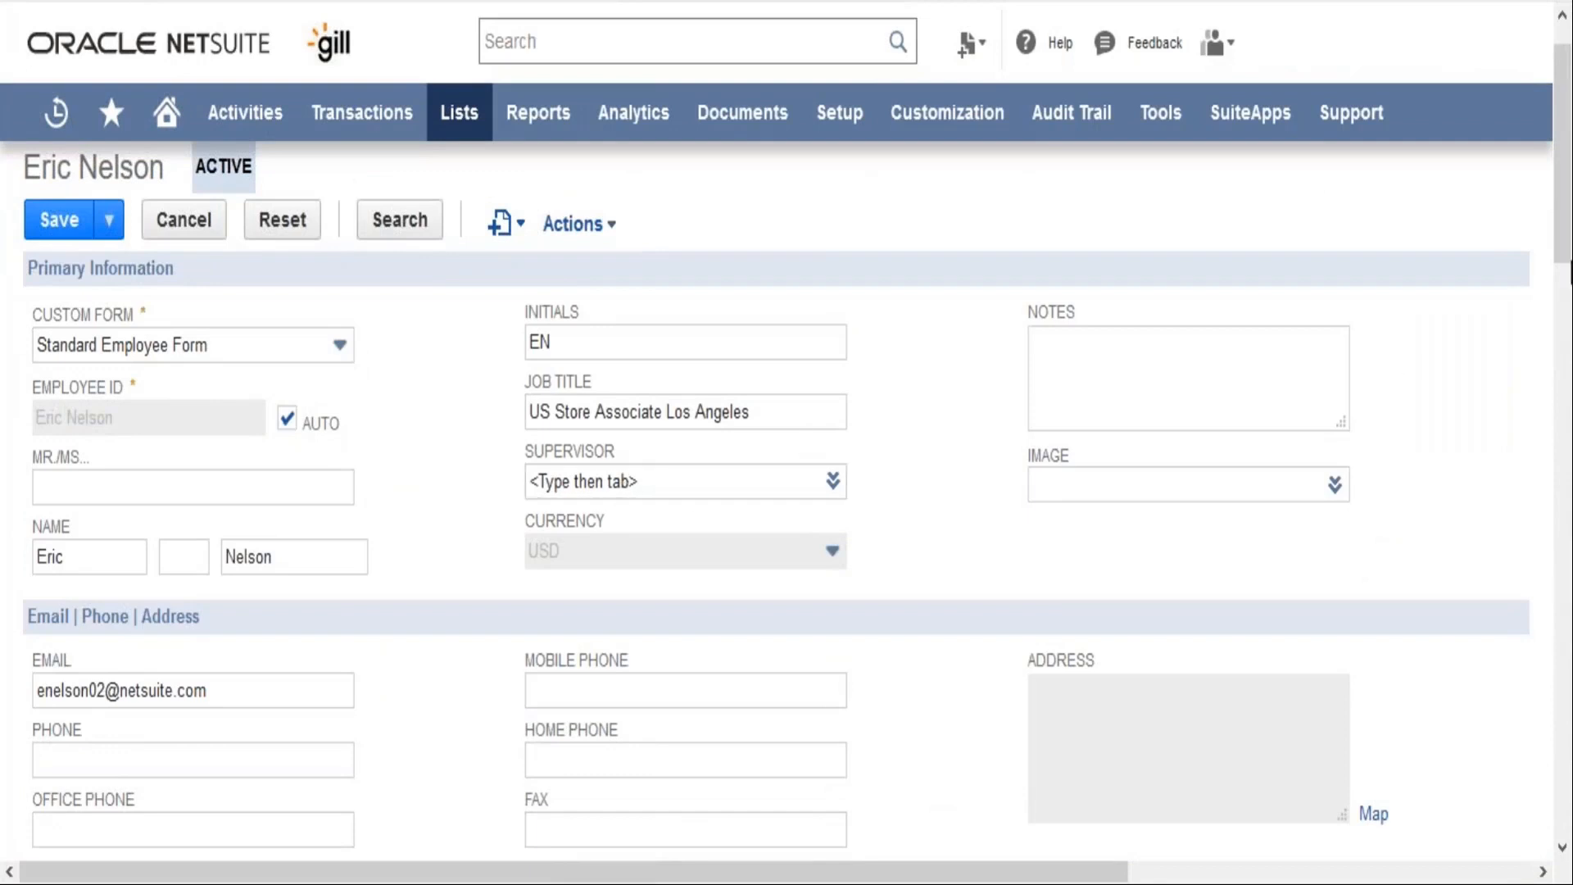
left_click_drag(1565, 226, 1569, 820)
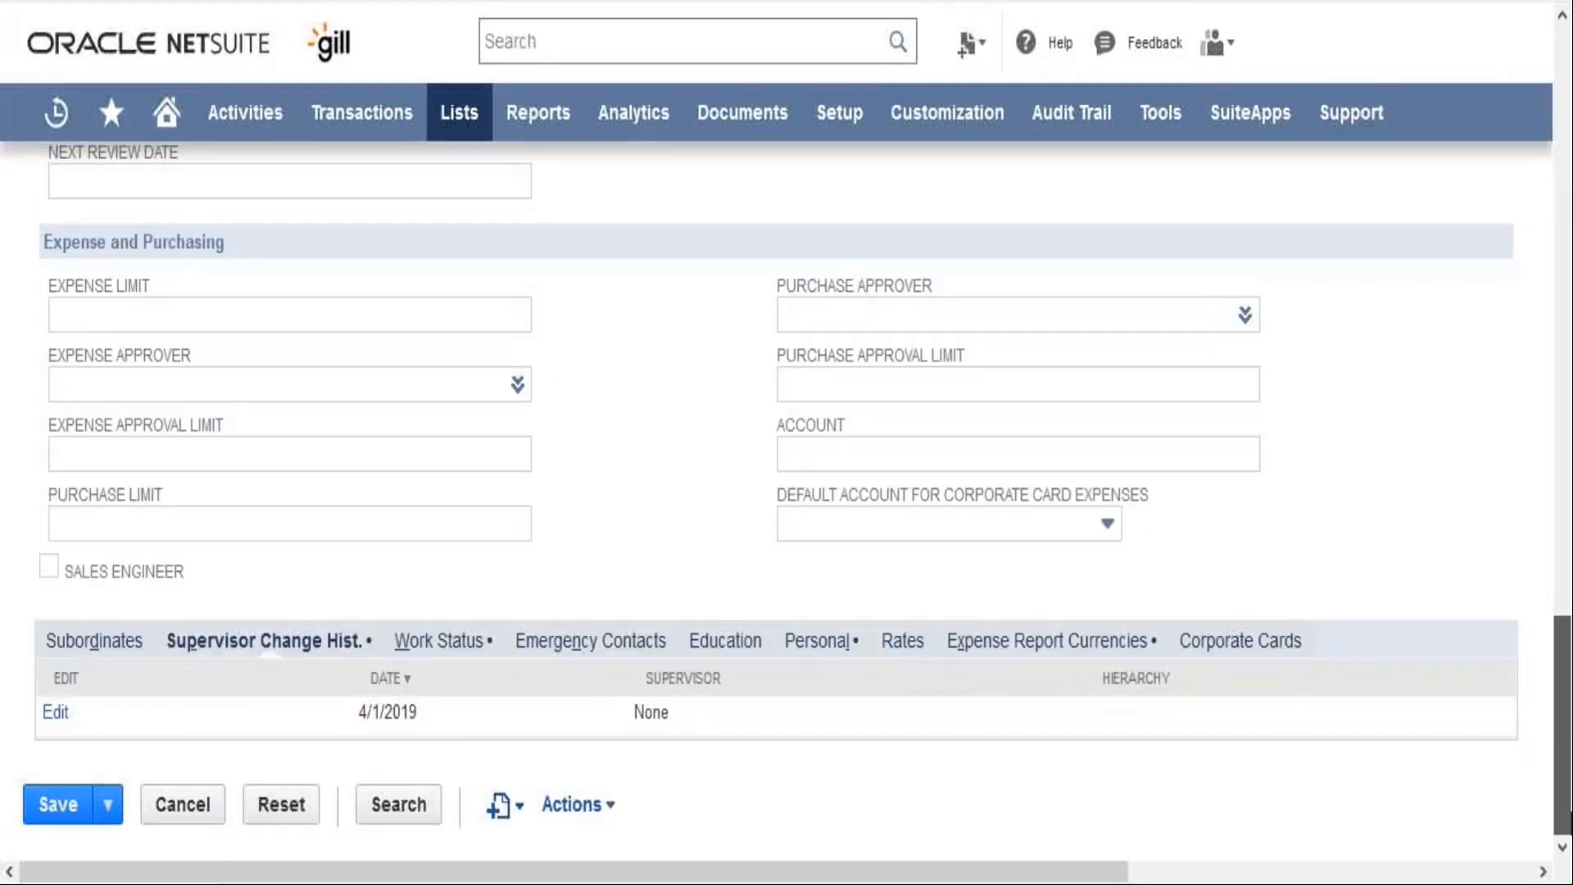
View the employee's education entries and the personal details for marital status, ethnicity and gender
left_click(725, 642)
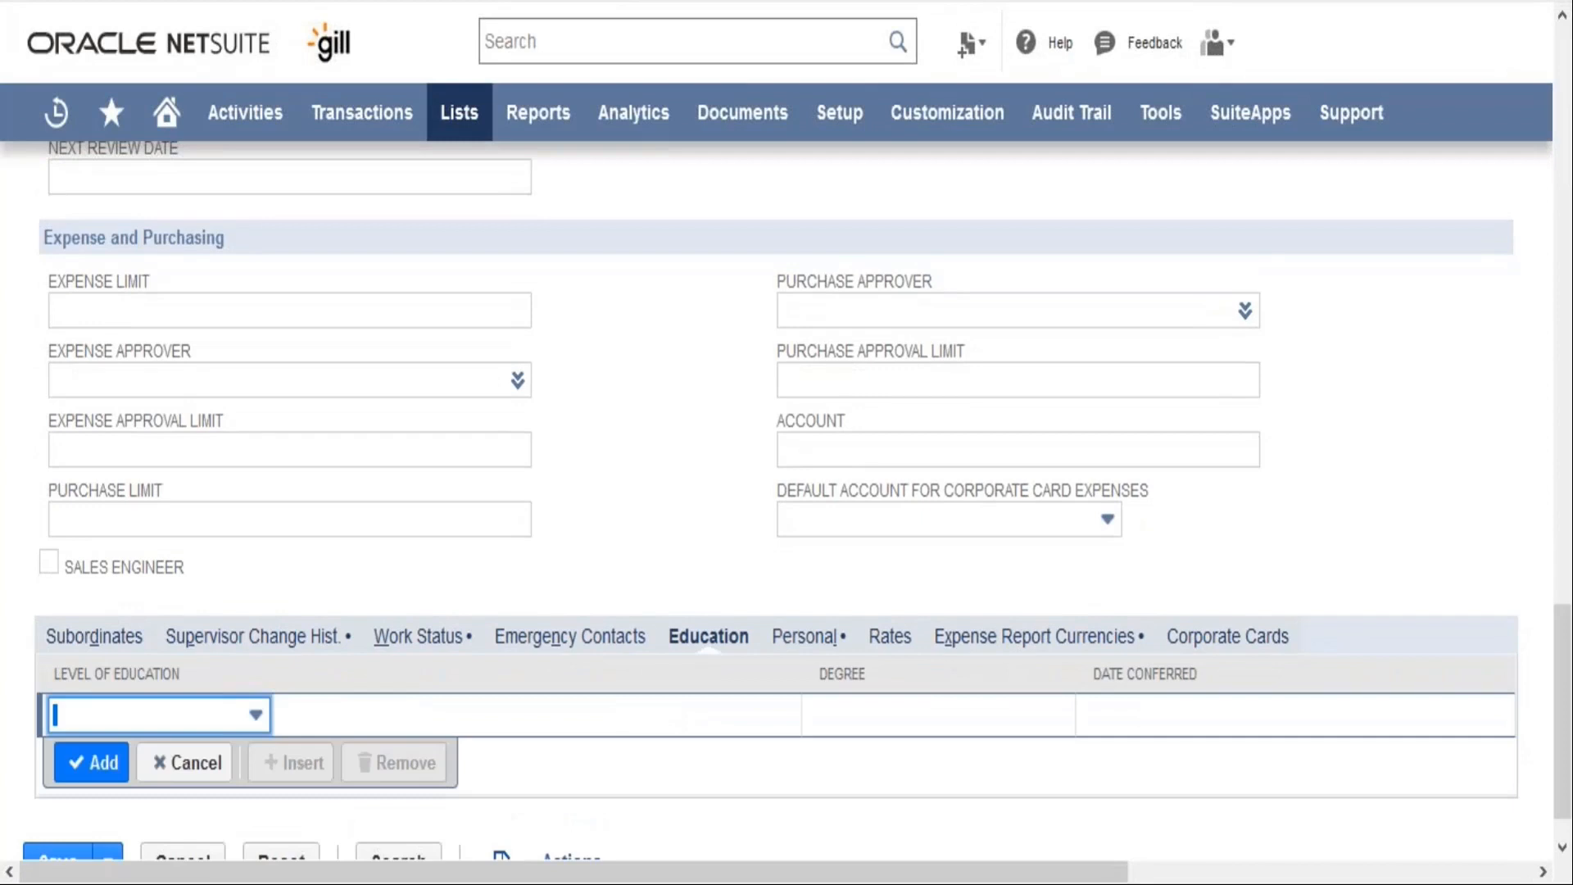
left_click(784, 648)
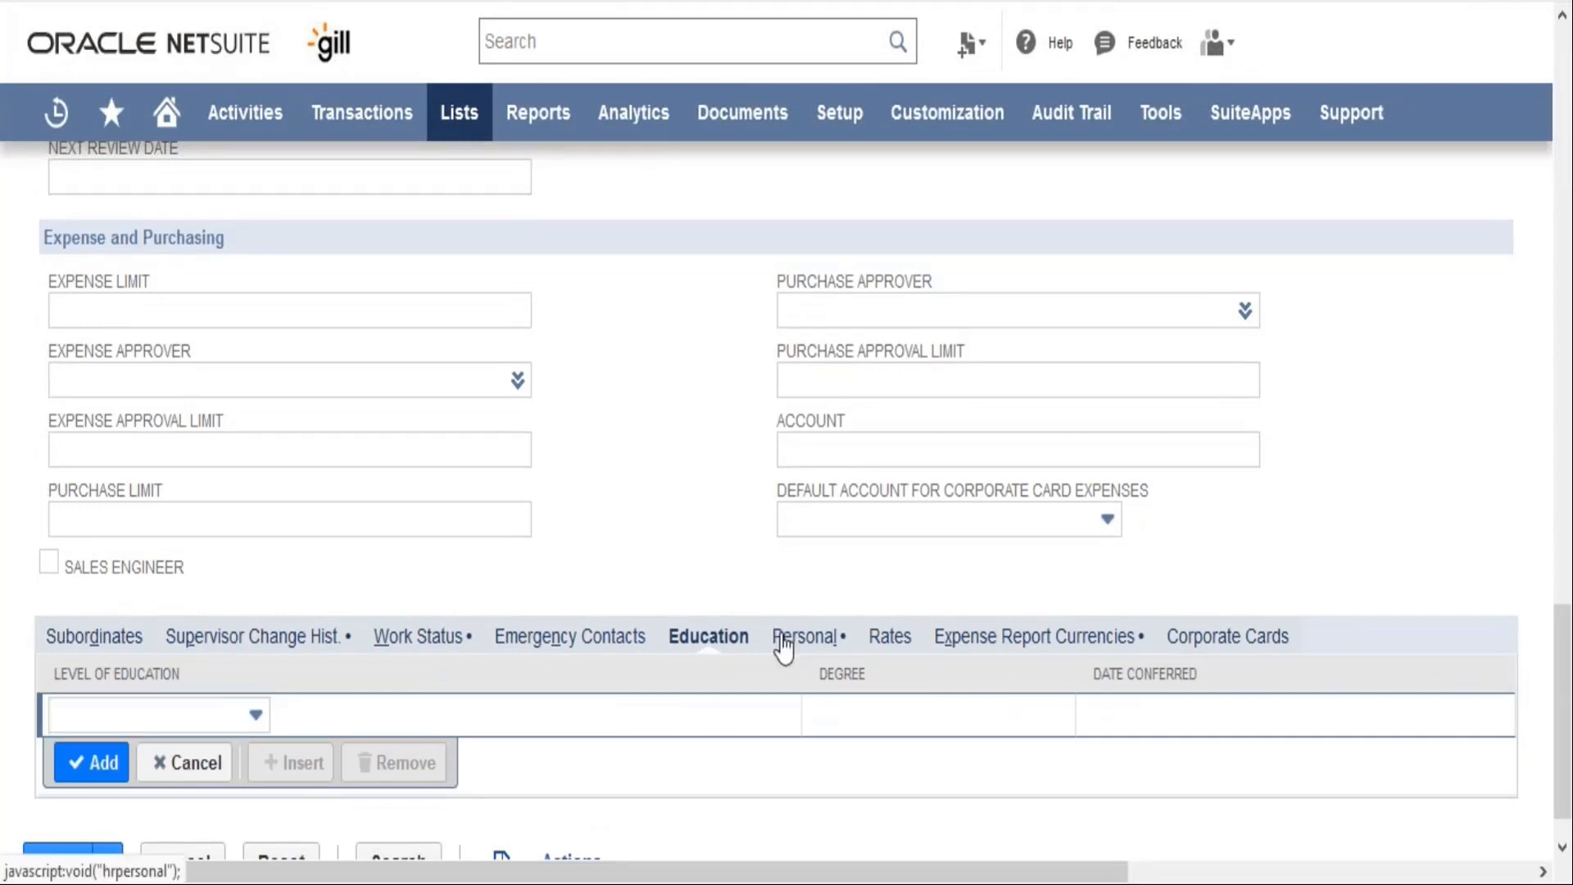
left_click(784, 648)
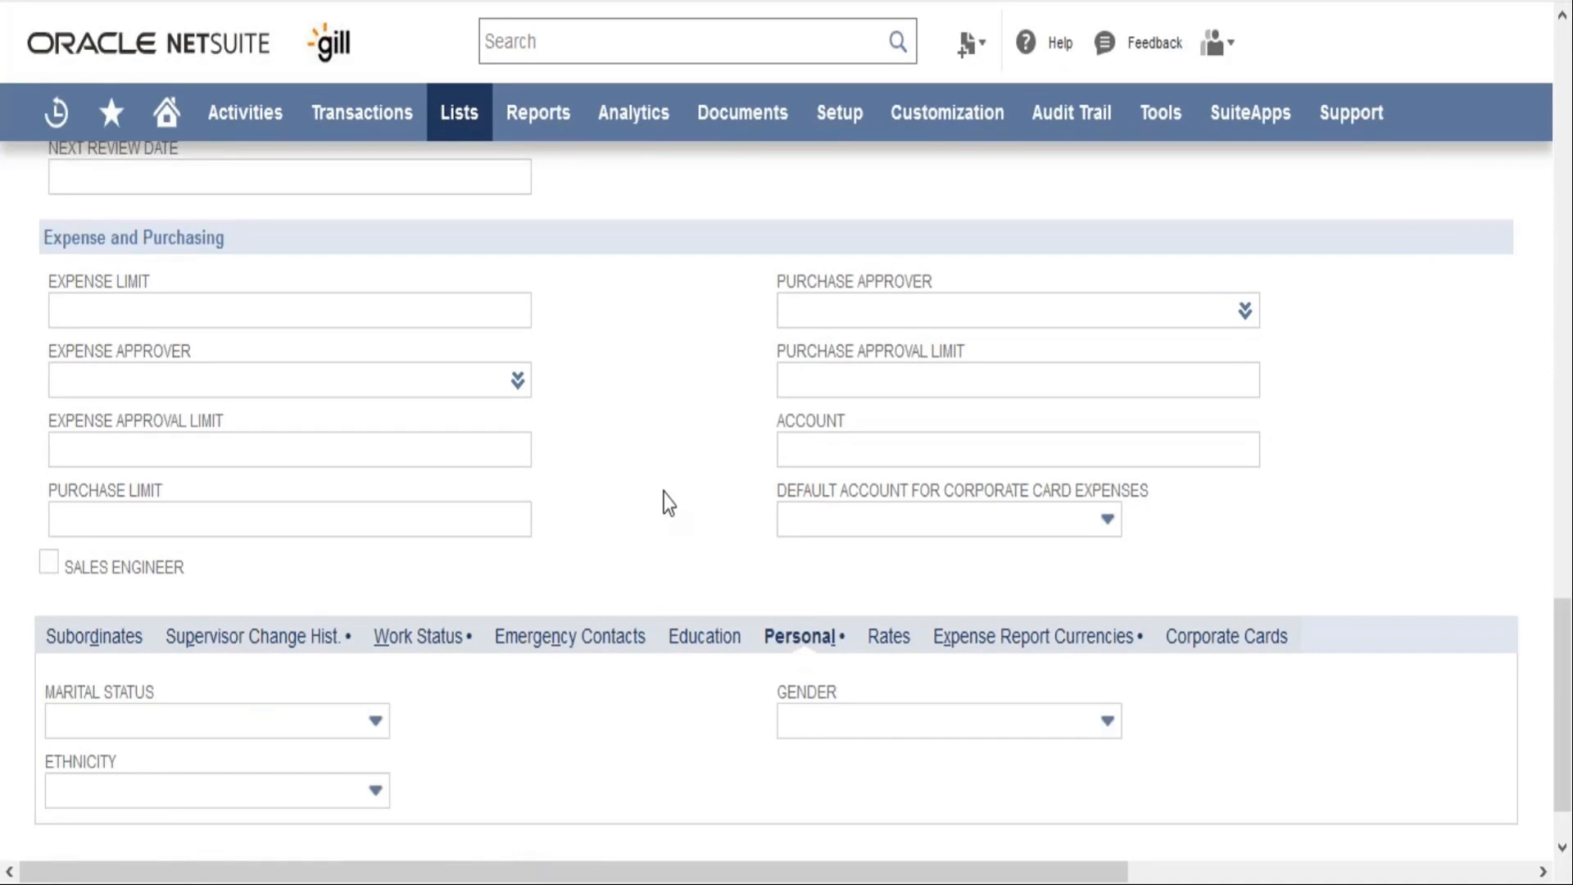
scroll(669, 503, "down", 1)
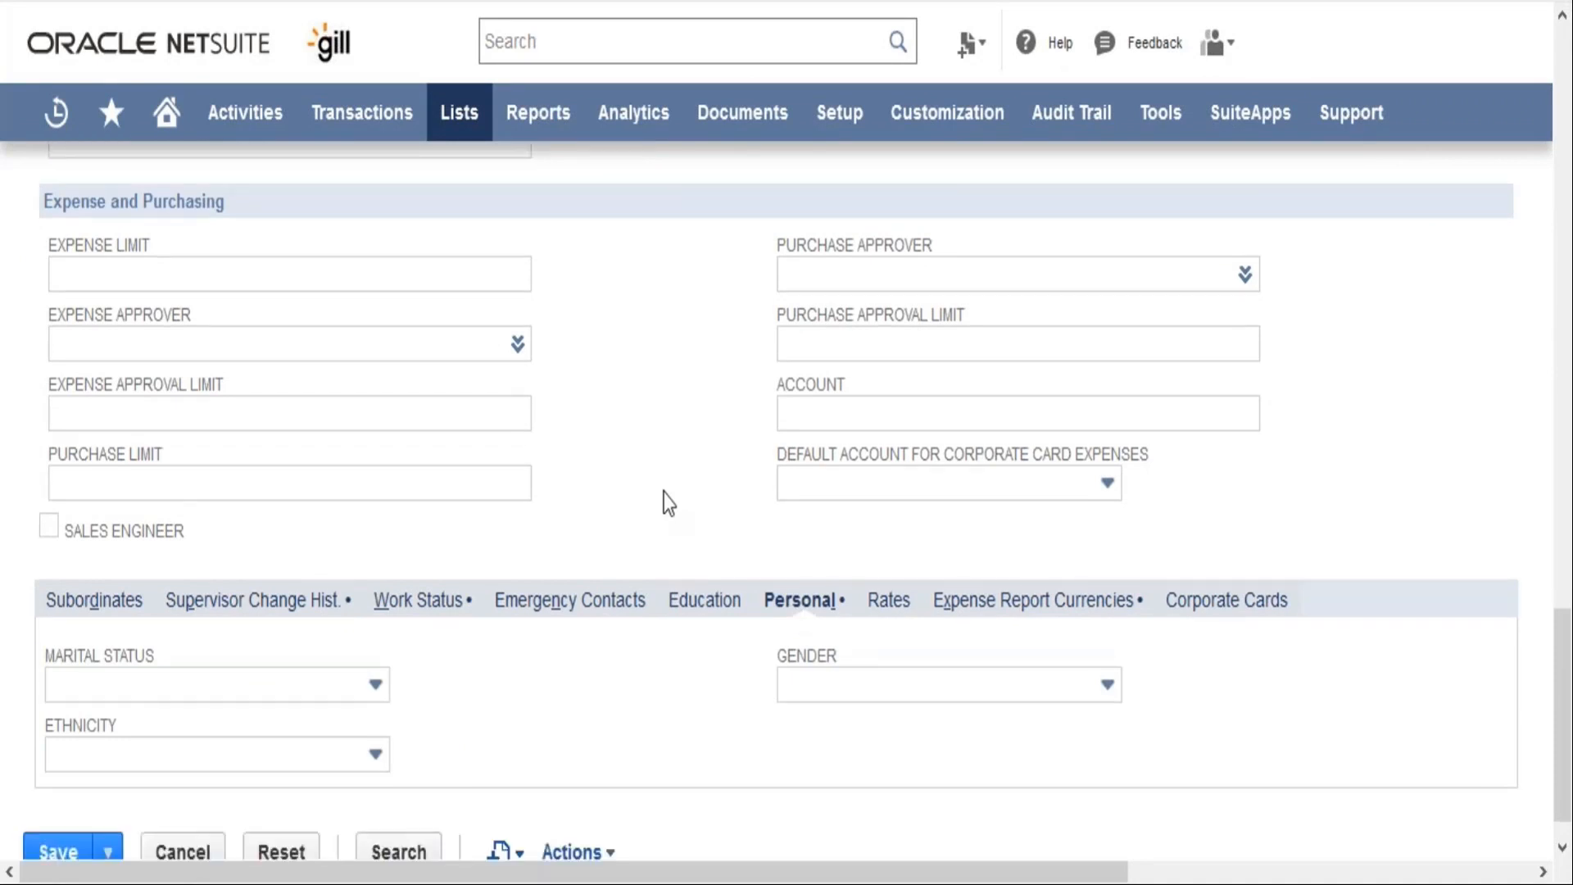
scroll(669, 503, "down", 1)
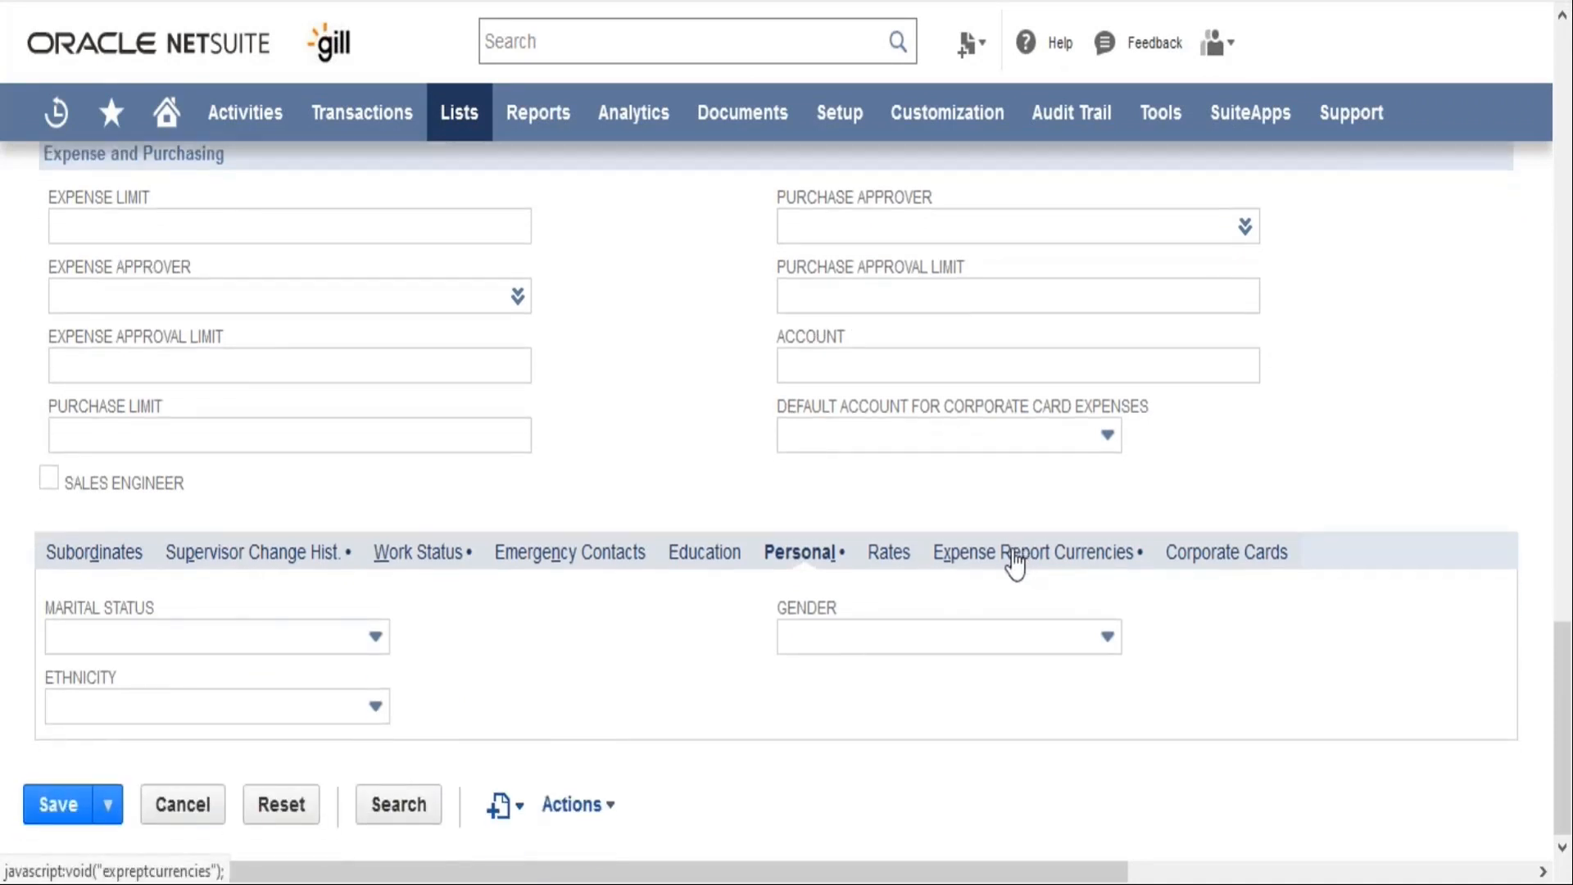
View the employee's hourly rates, expense report currencies and corporate card details
left_click(908, 565)
scroll(870, 596, "up", 2)
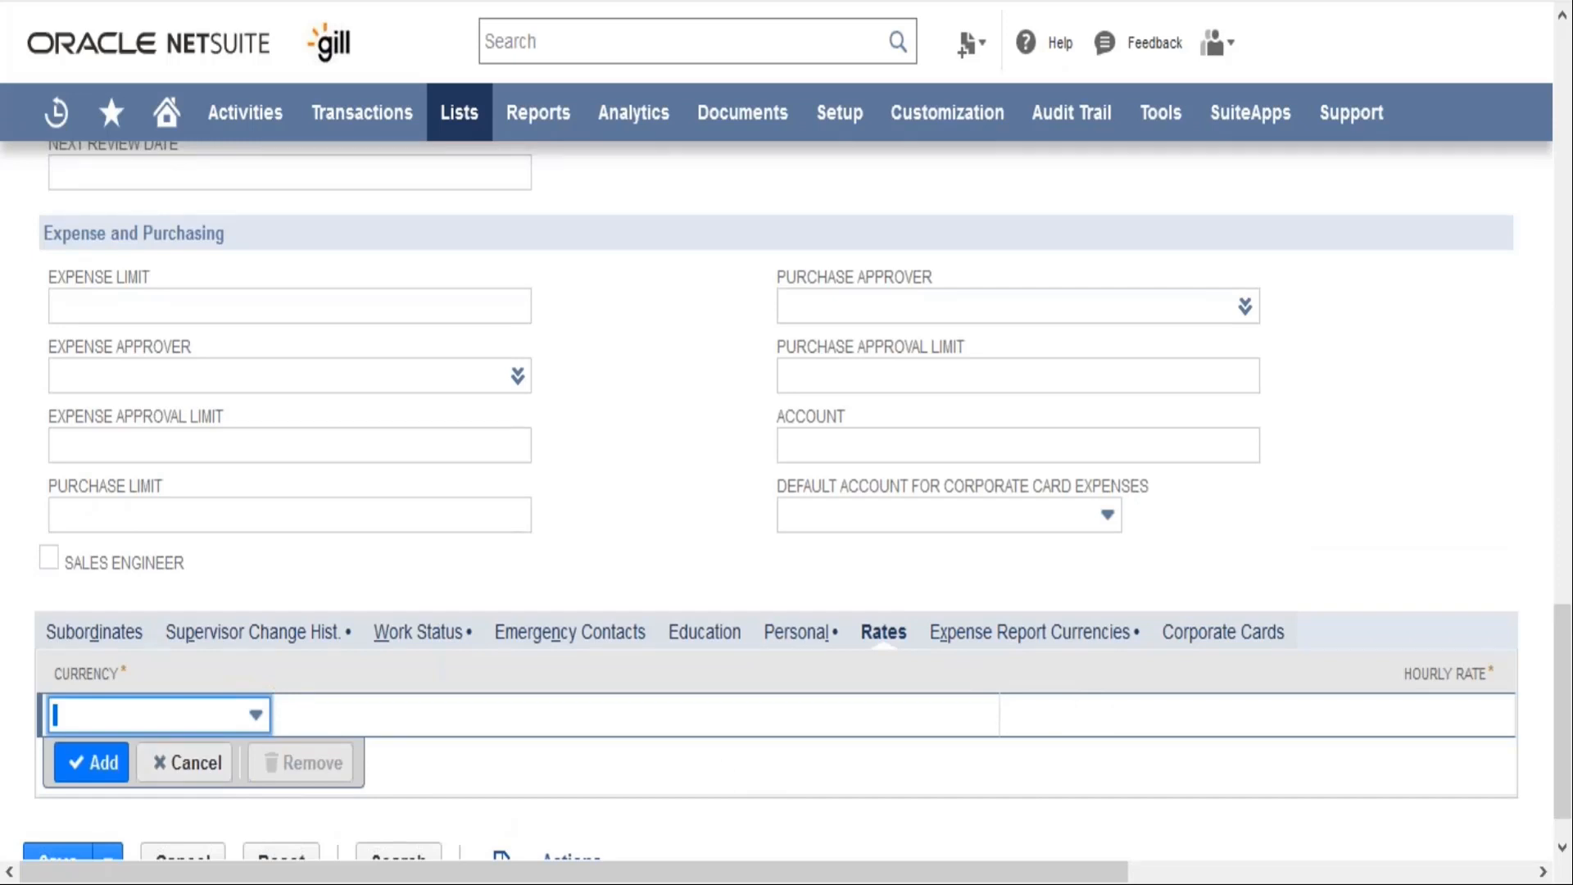
left_click(998, 641)
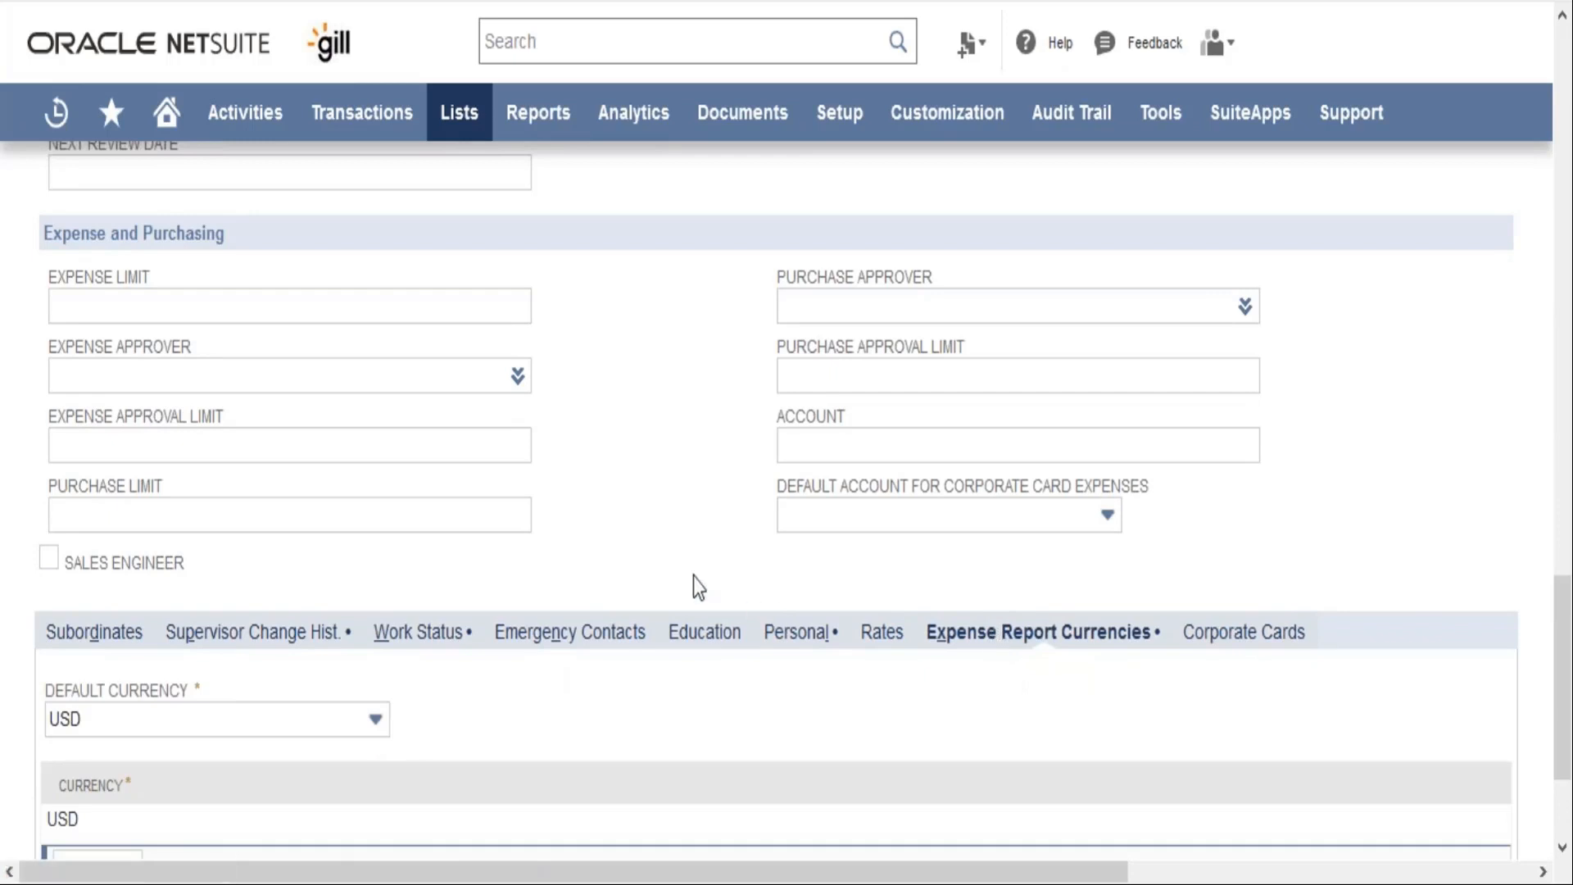
scroll(693, 577, "down", 3)
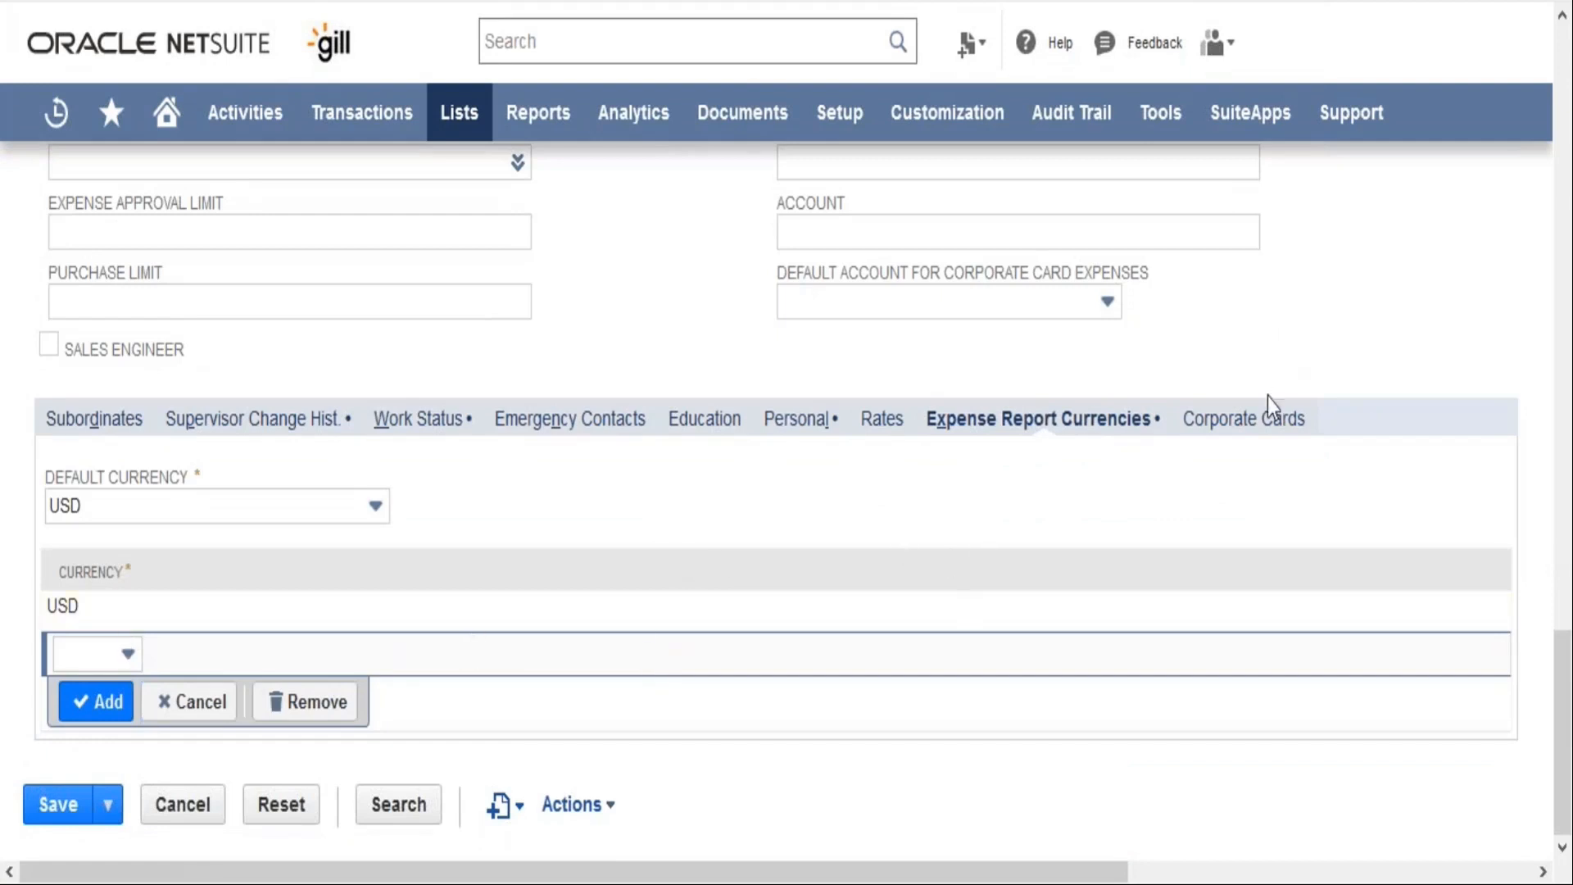
left_click(1266, 426)
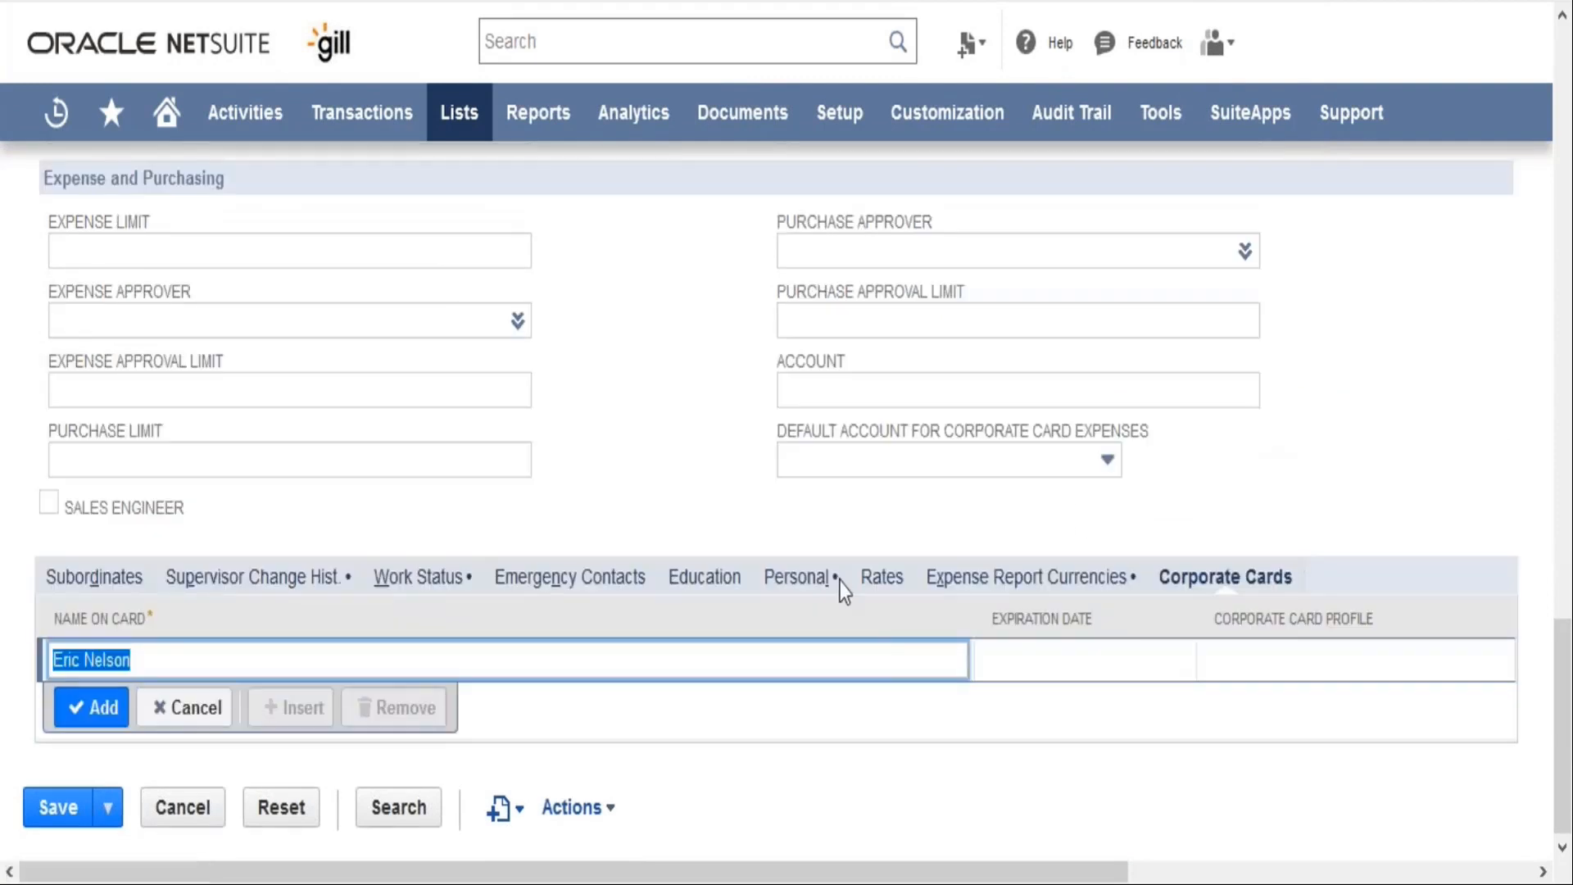
left_click(565, 515)
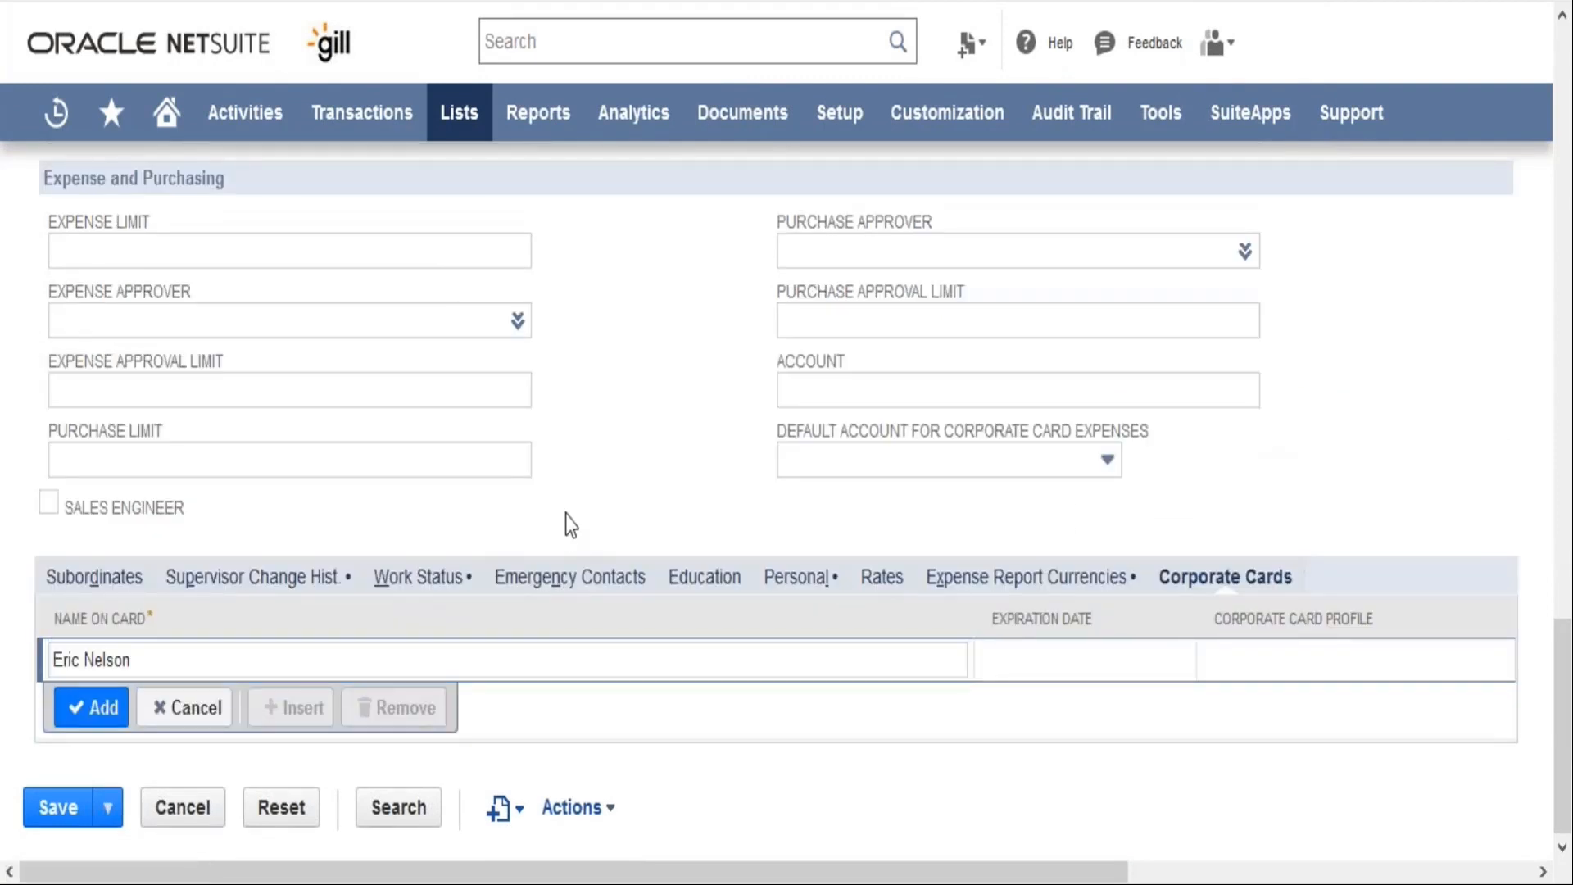
View the employee's ACH/Direct Deposit accounts and the Skills & Expertise details
scroll(567, 515, "up", 1)
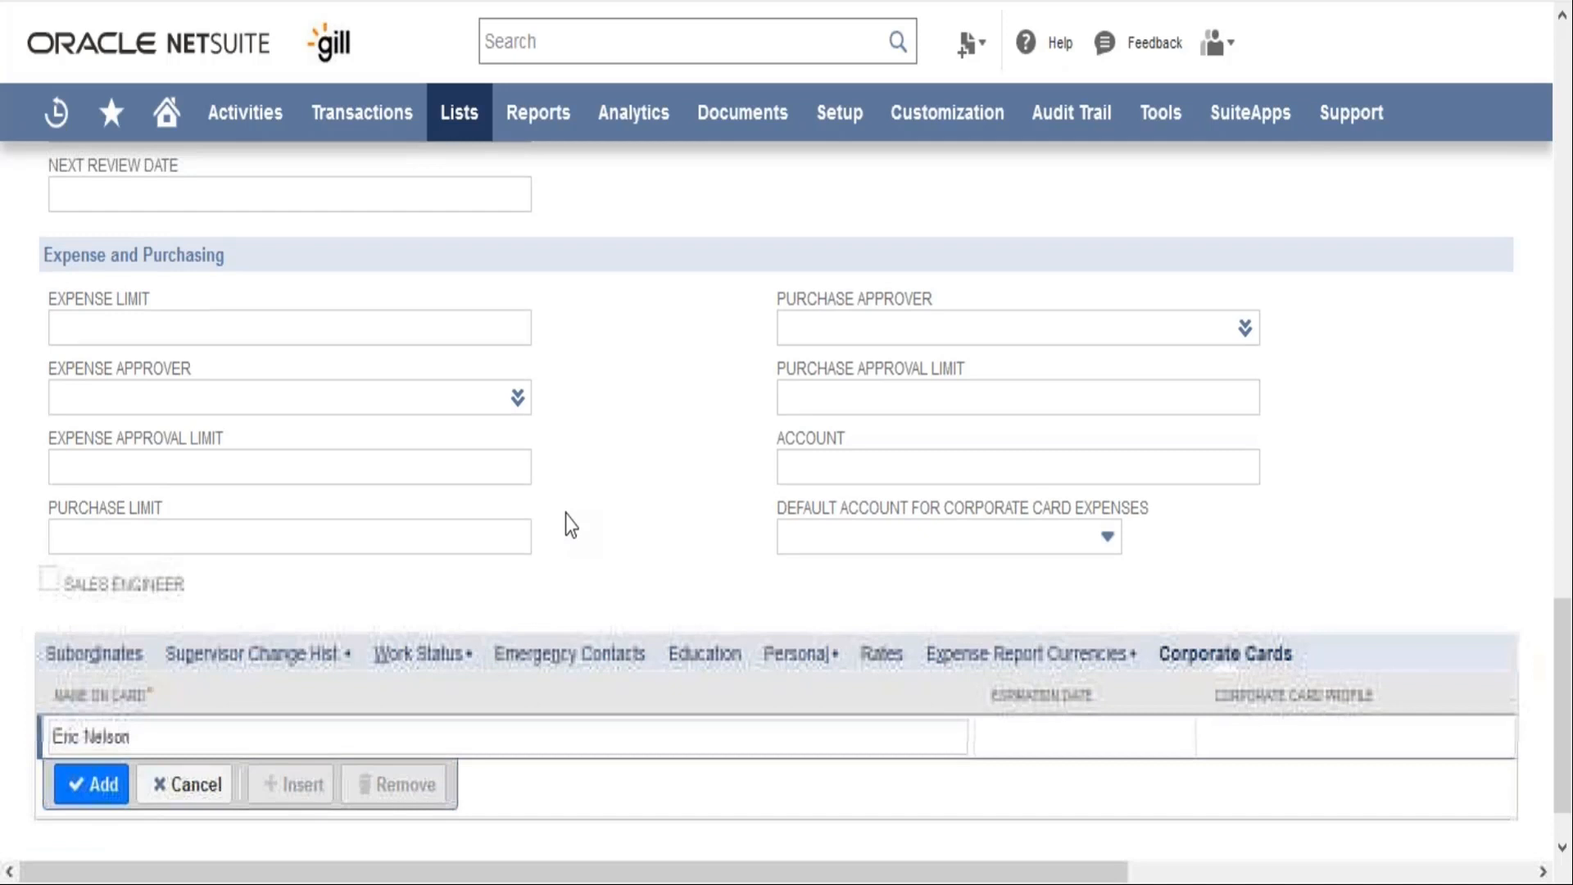
scroll(565, 515, "up", 10)
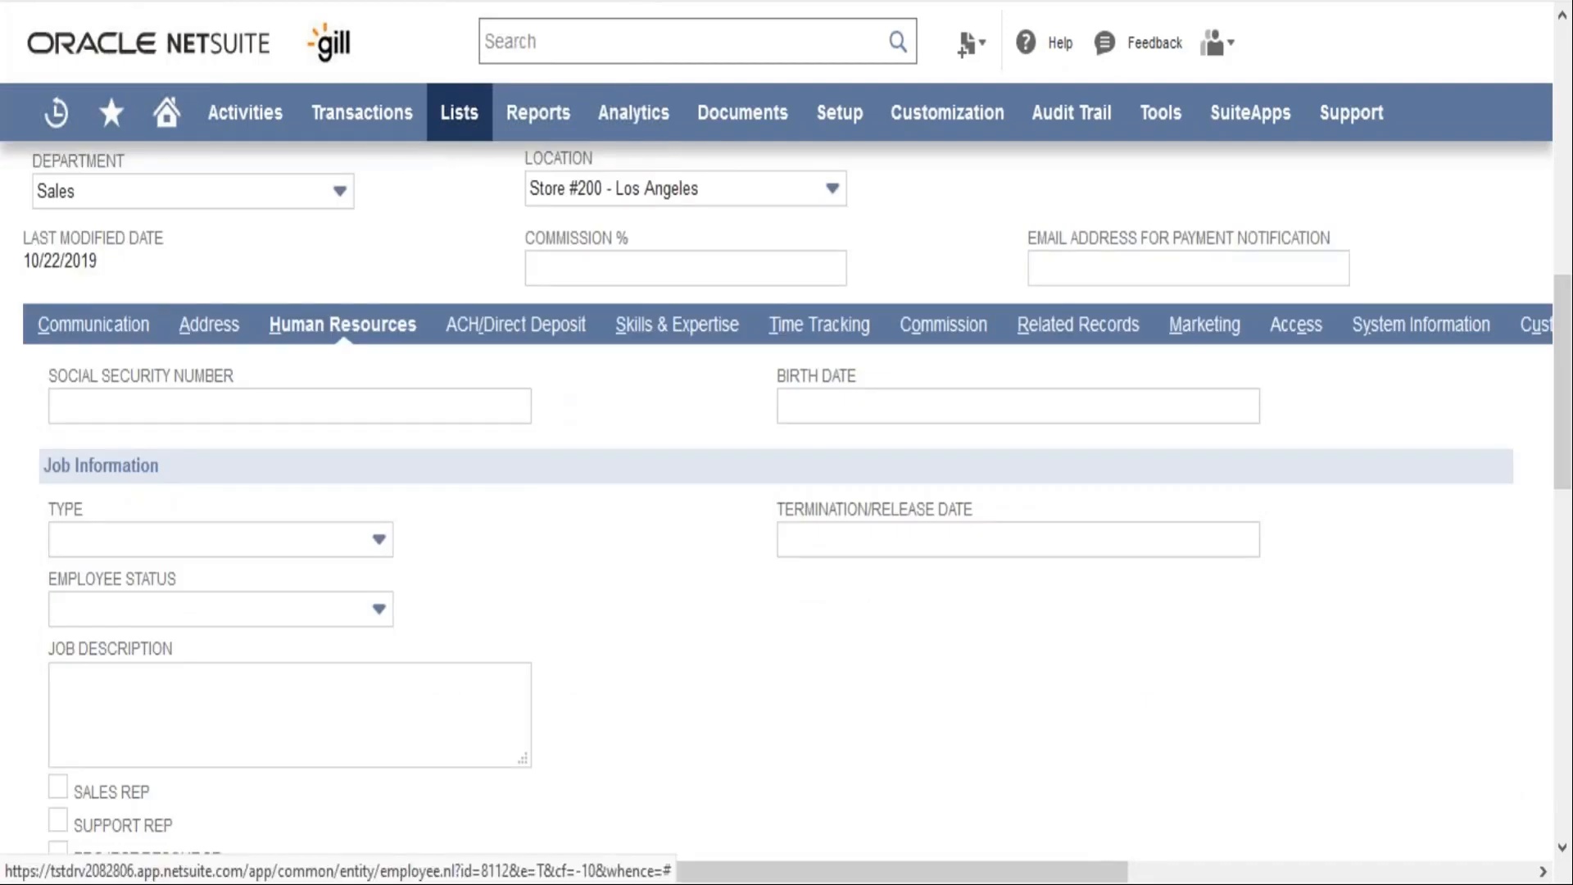
left_click(538, 330)
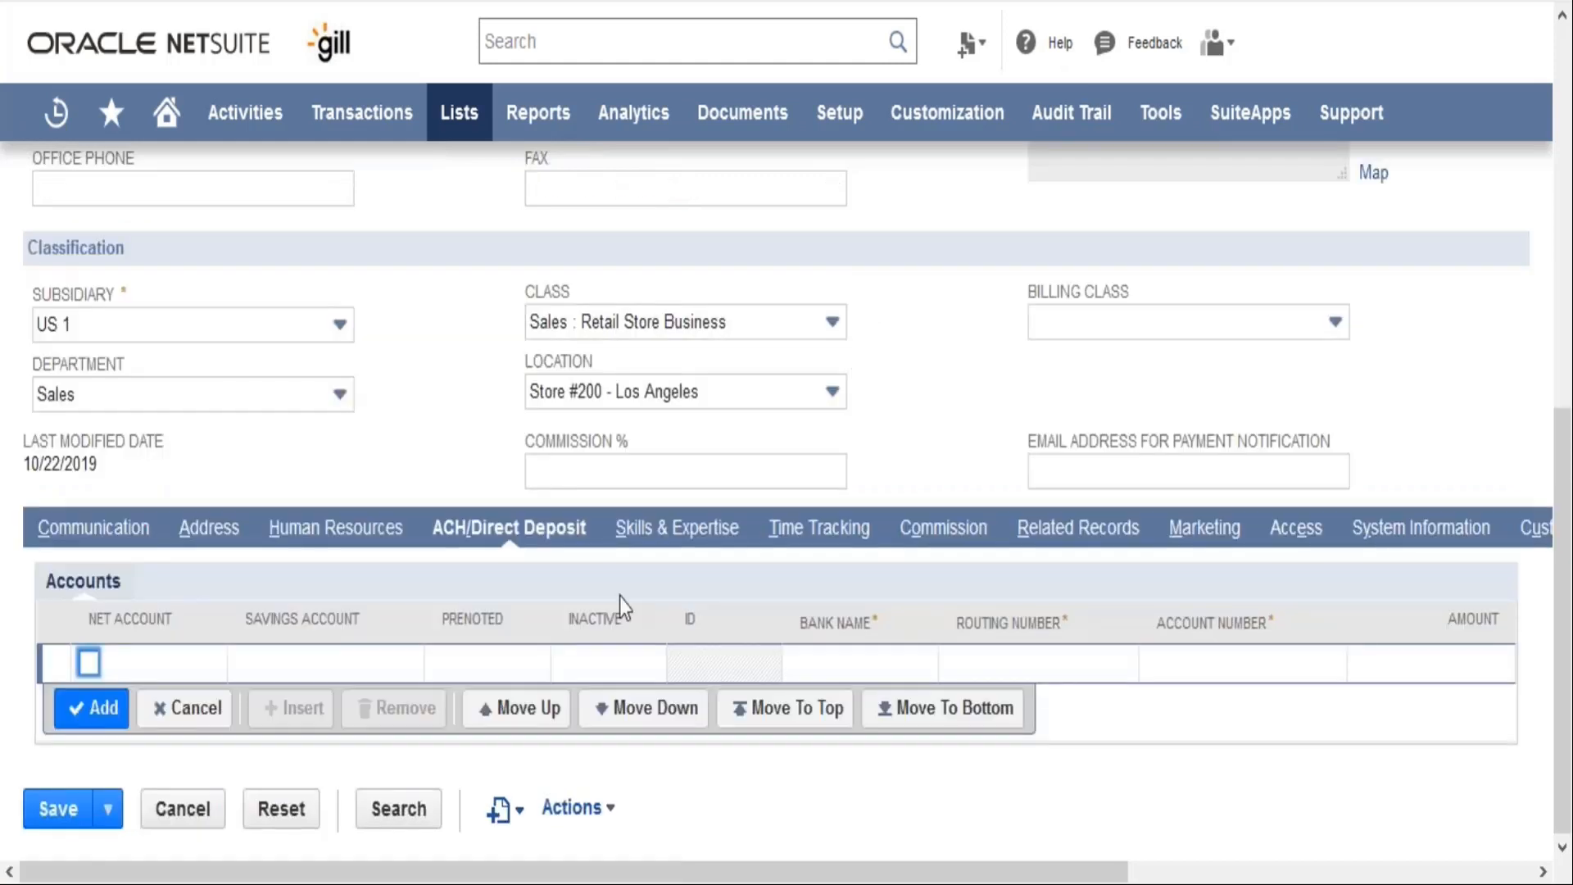
left_click(677, 529)
scroll(627, 597, "down", 1)
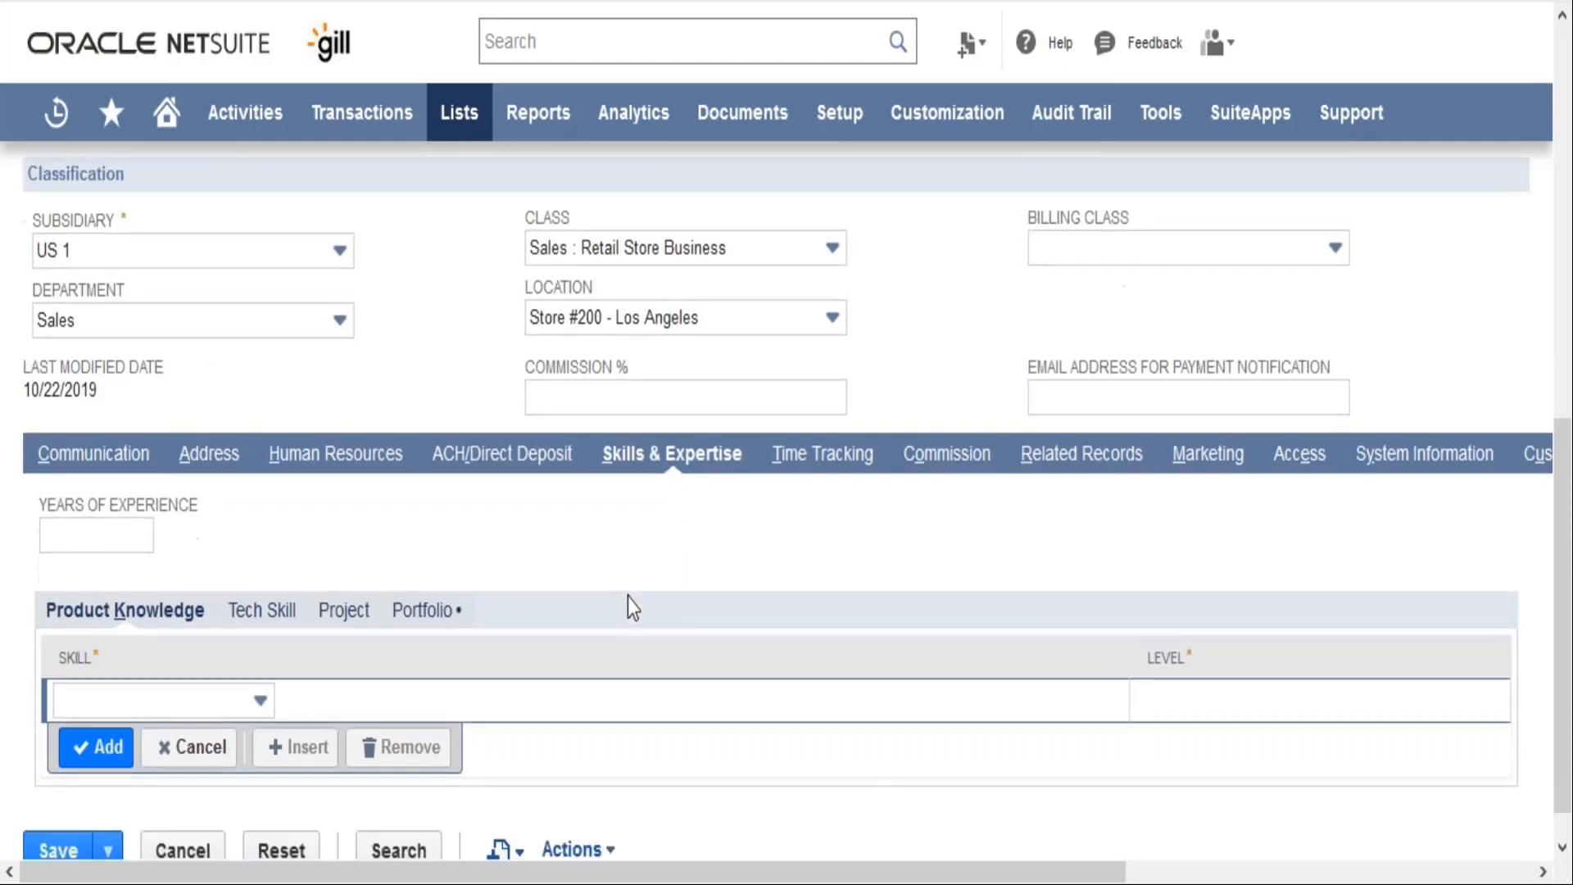
scroll(628, 598, "down", 1)
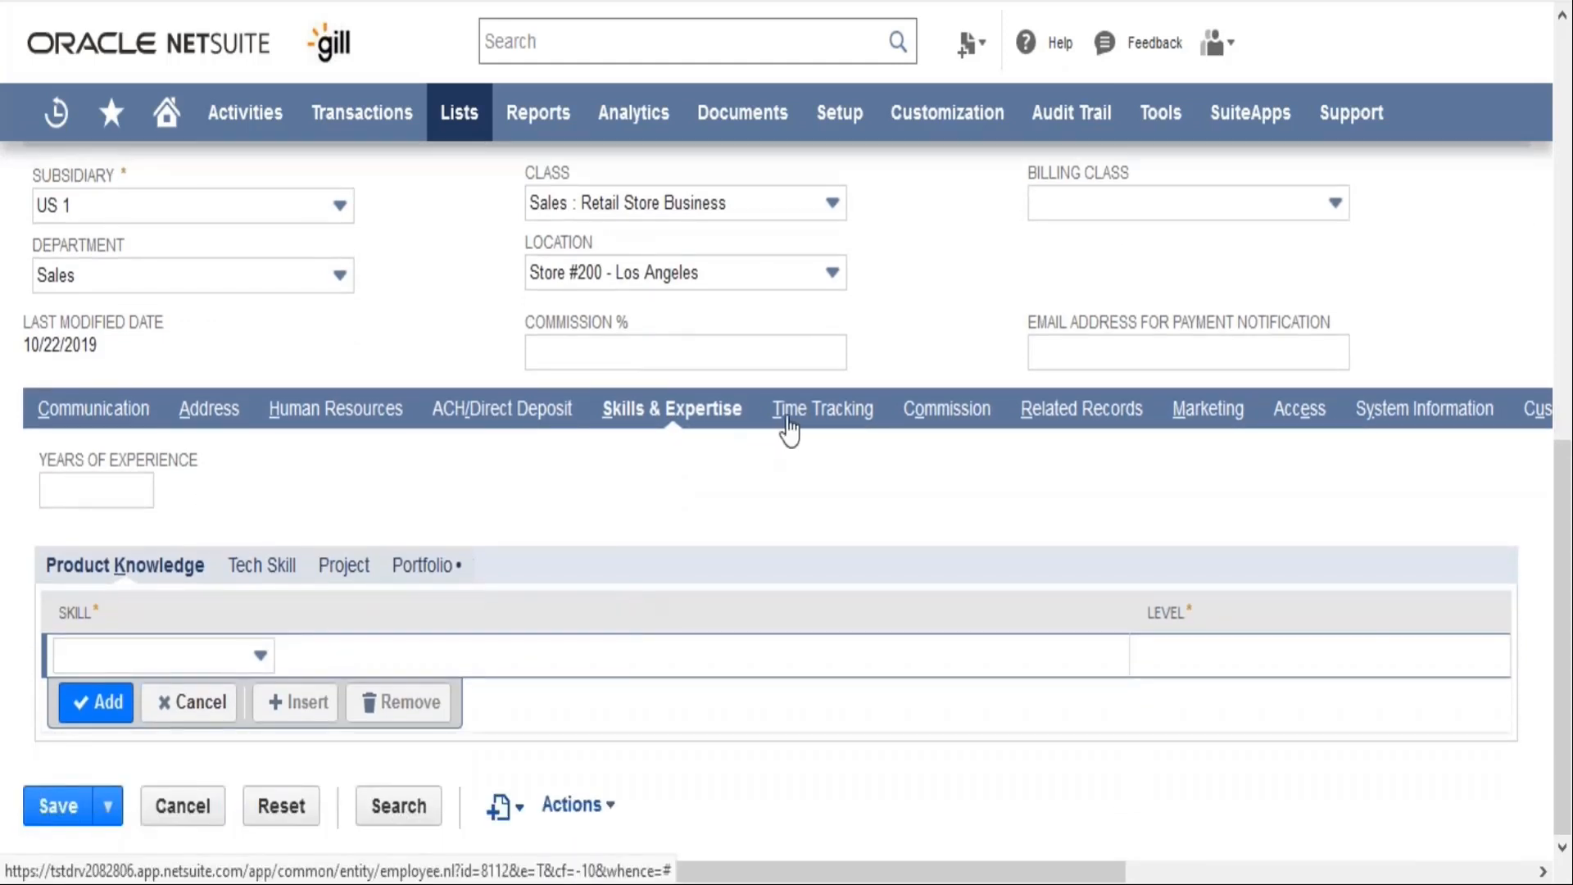
Examine the employee's time tracking, commission eligibility and related transaction records
left_click(780, 417)
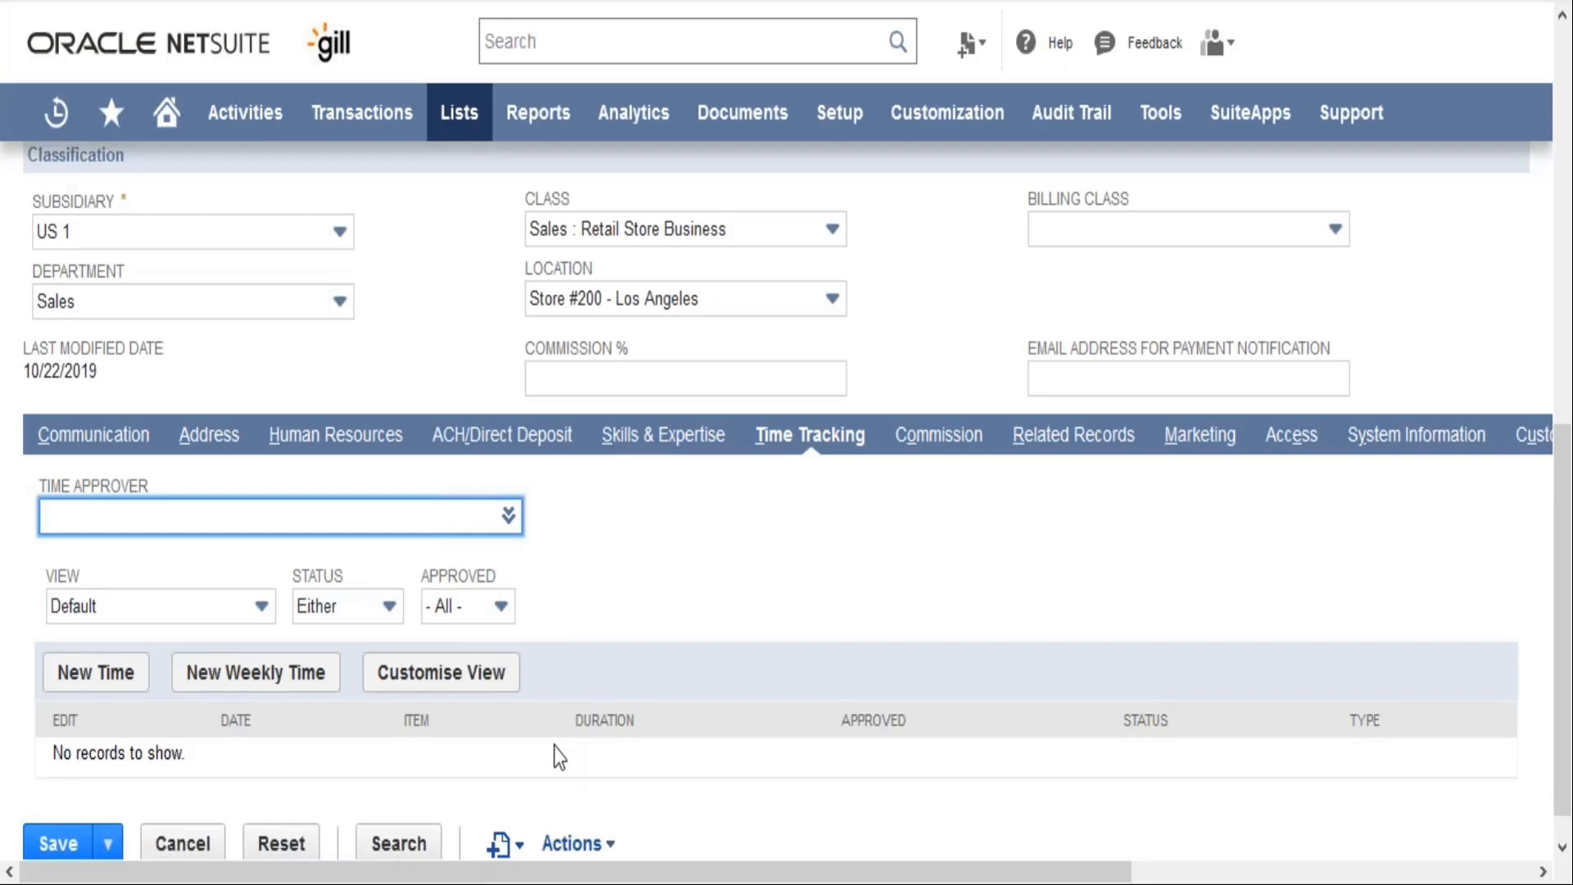
left_click(965, 446)
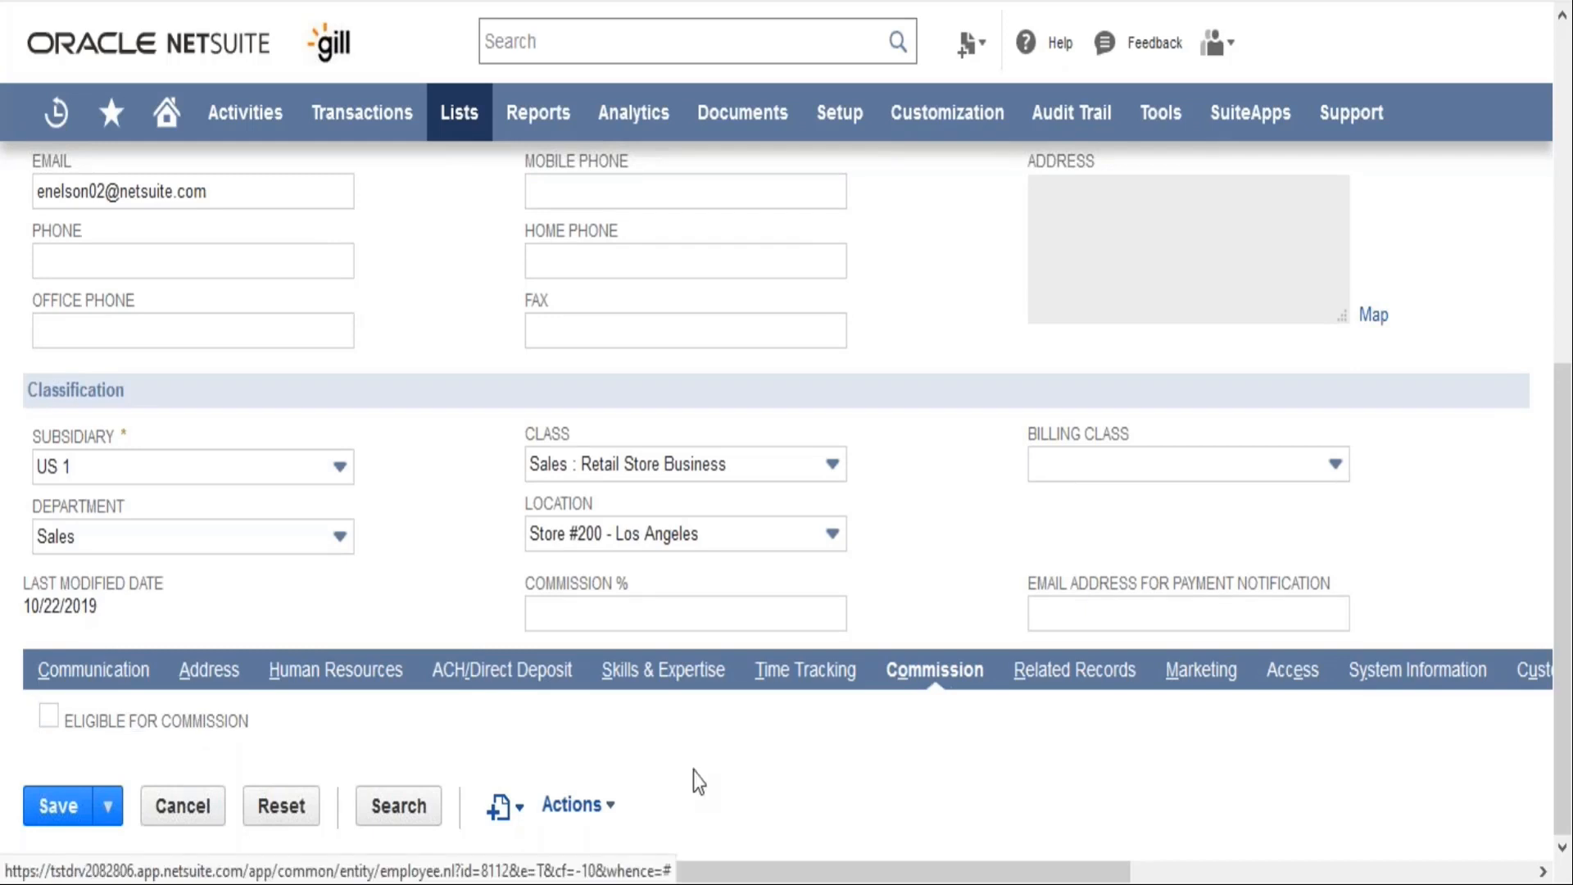
left_click(1058, 693)
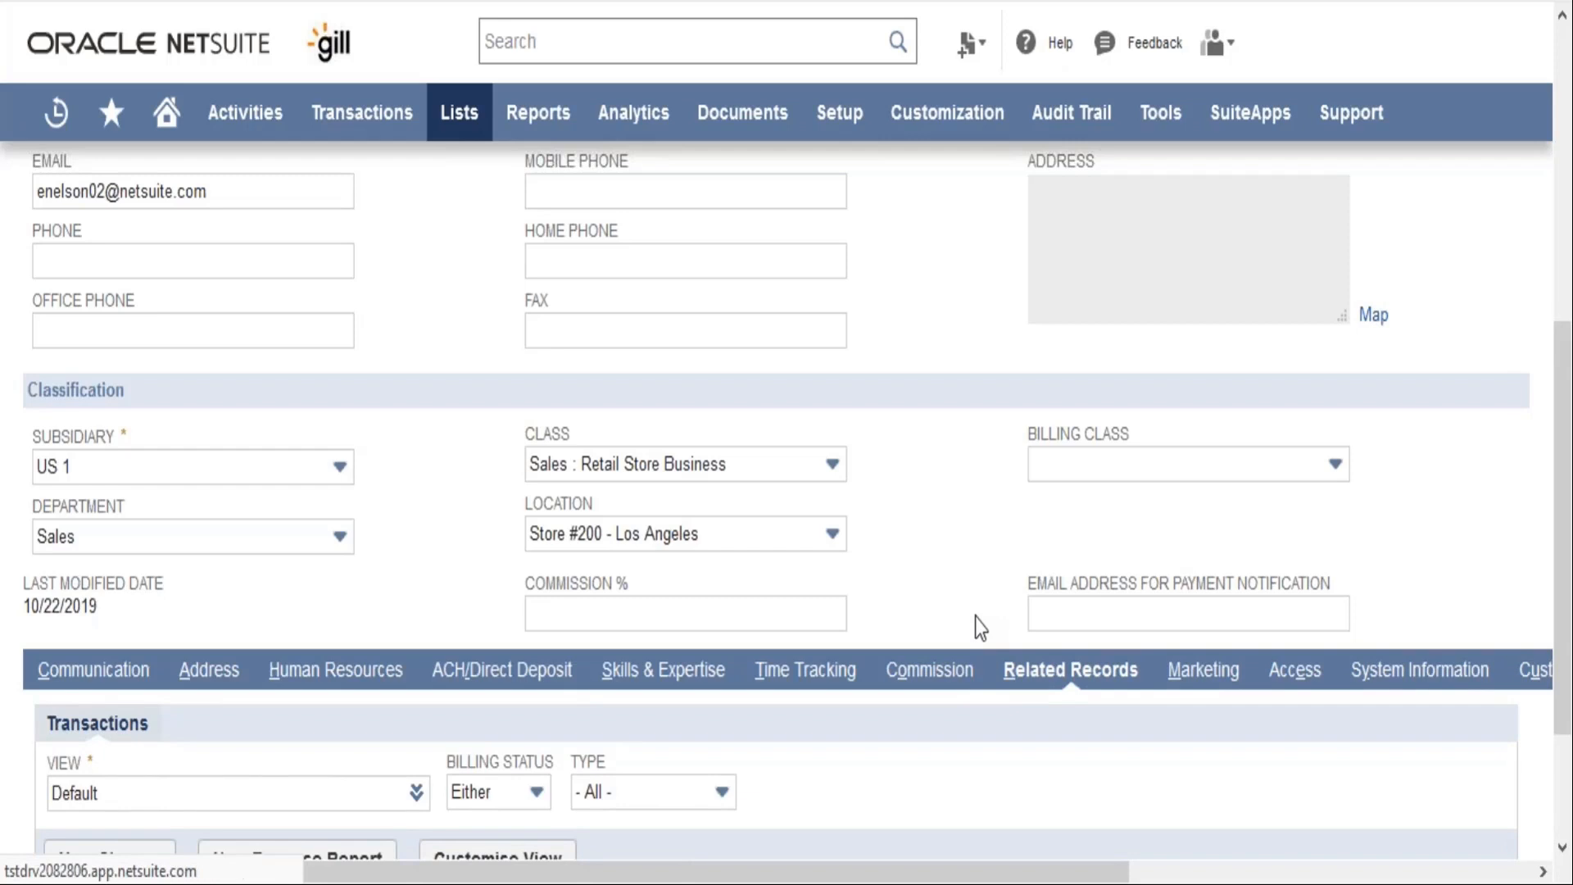
scroll(975, 627, "down", 1)
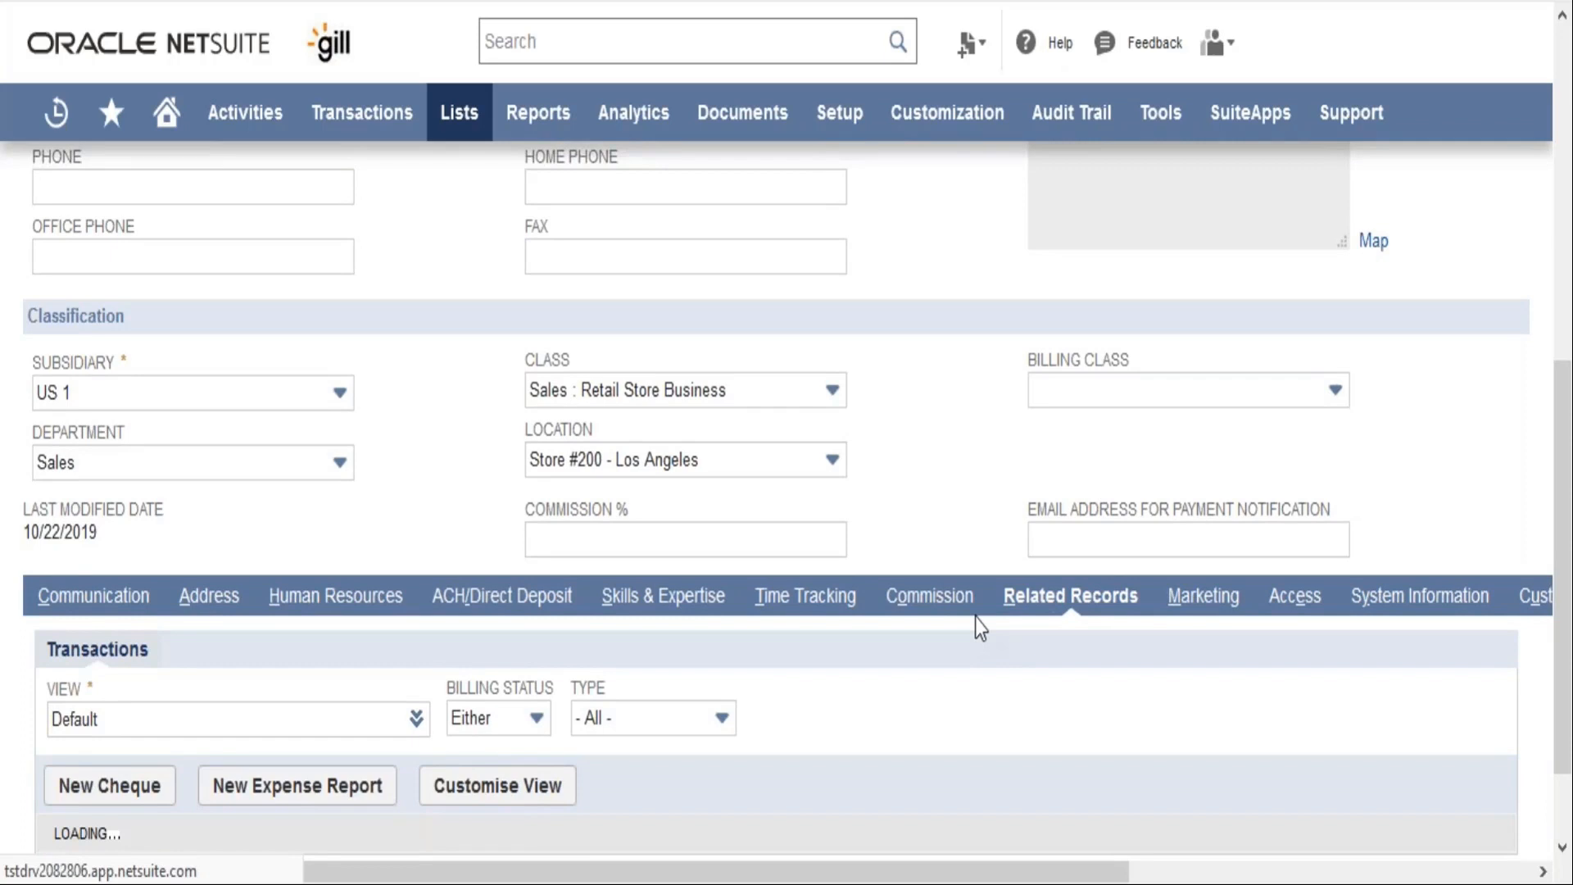
scroll(976, 618, "down", 1)
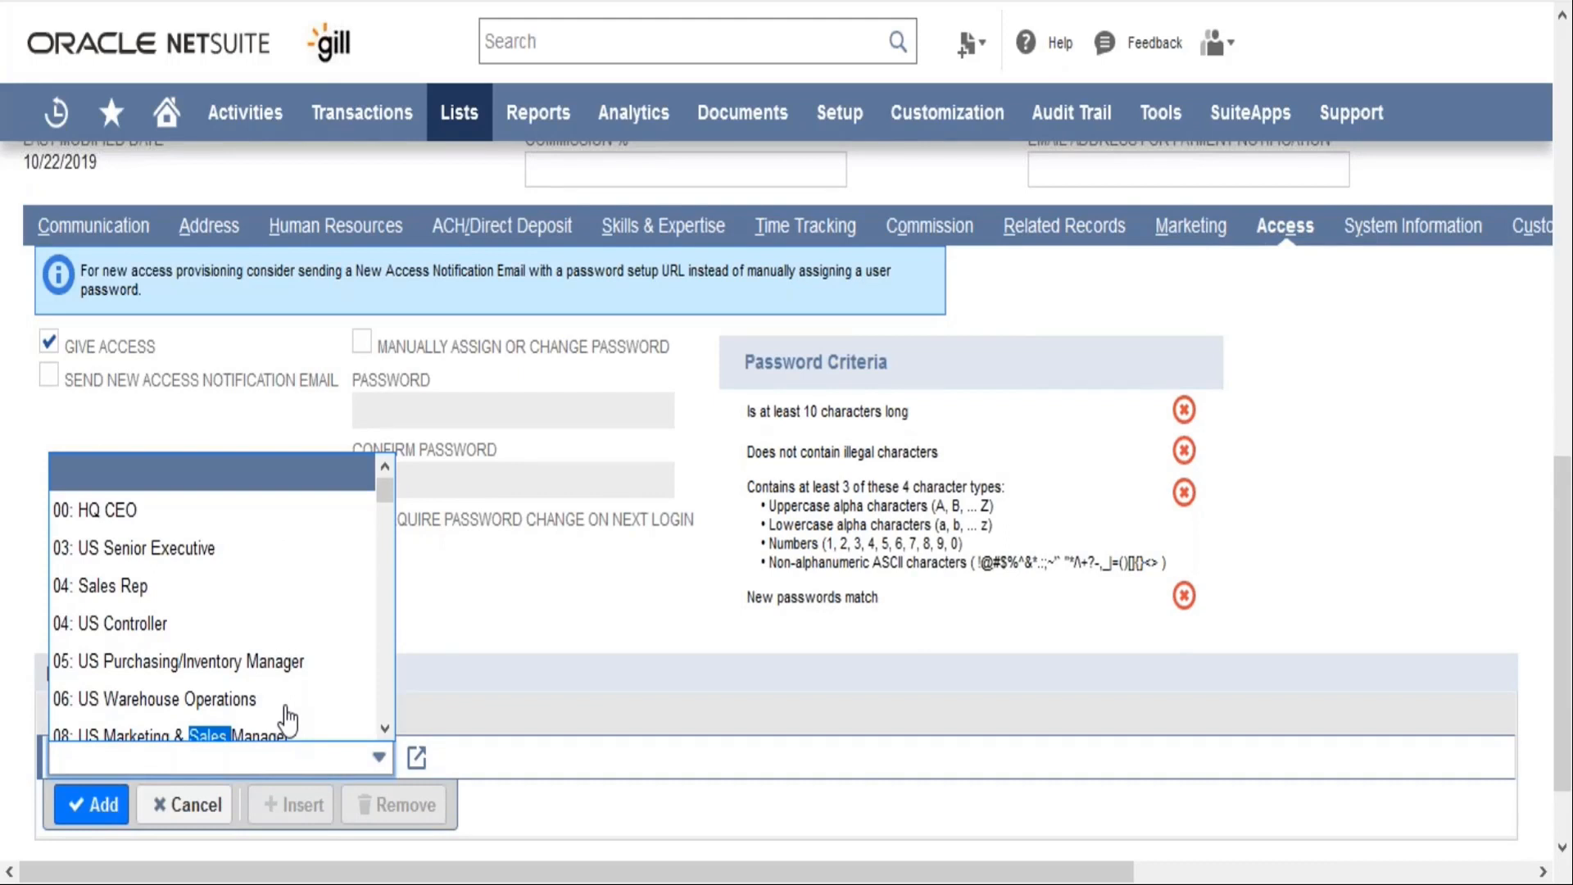
Enable the option to manually assign or change the password in the employee's access settings
left_click(361, 341)
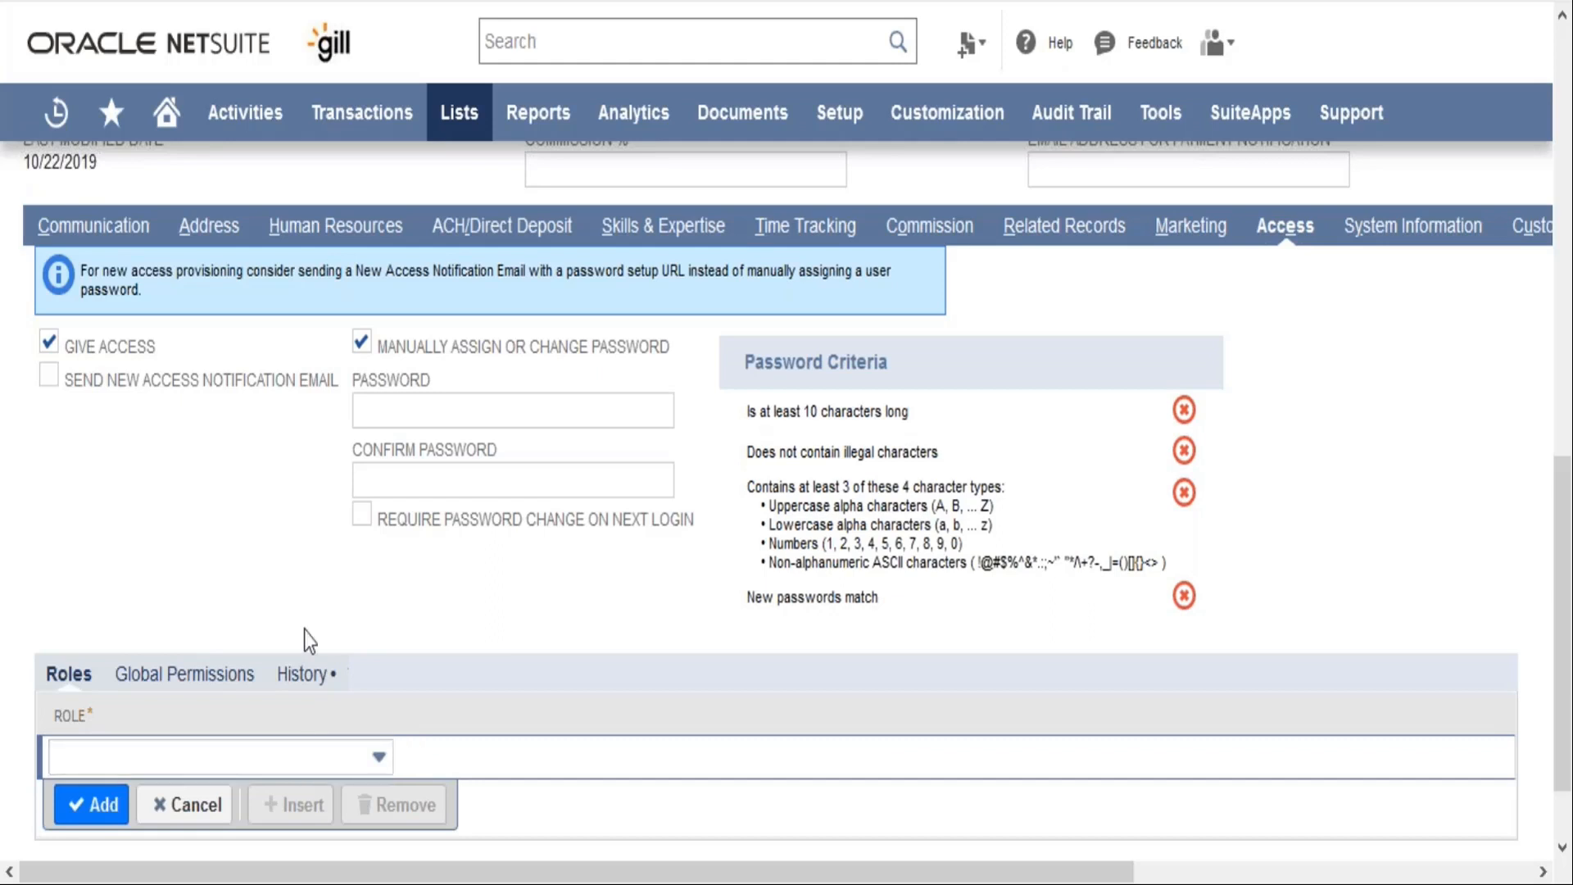
scroll(303, 631, "up", 12)
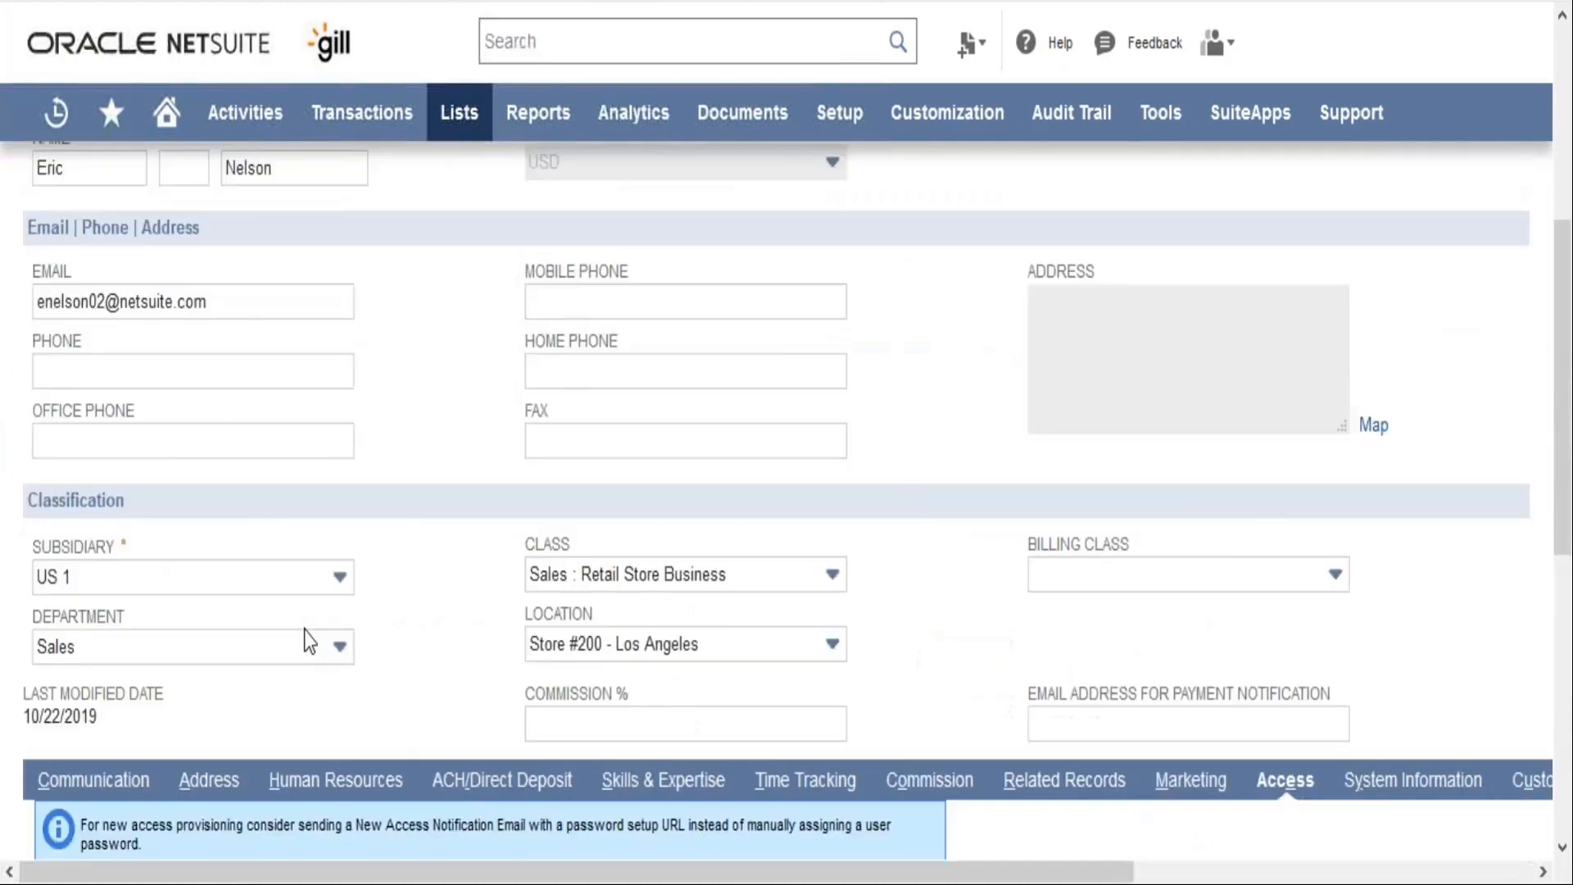